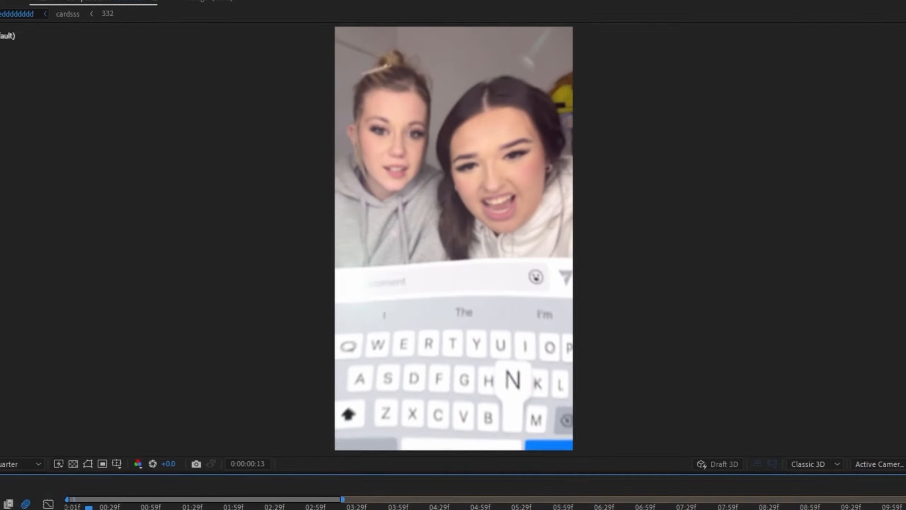
- Preview the opening of the edit and move through the timeline to the comment overlay's slide-in at about nine seconds
{"action": "key", "text": "space"}
{"action": "key", "text": "space"}
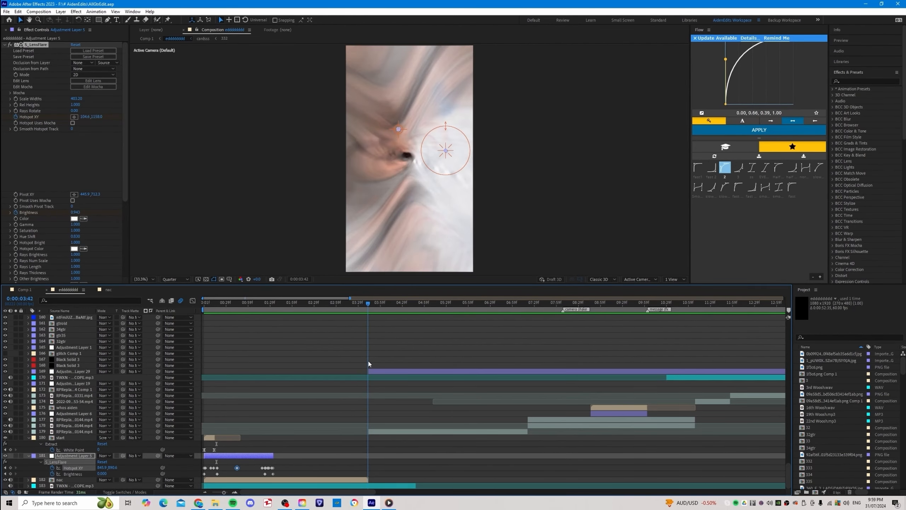
{"action": "left_click_drag", "start_coordinate": [380, 368], "coordinate": [390, 373]}
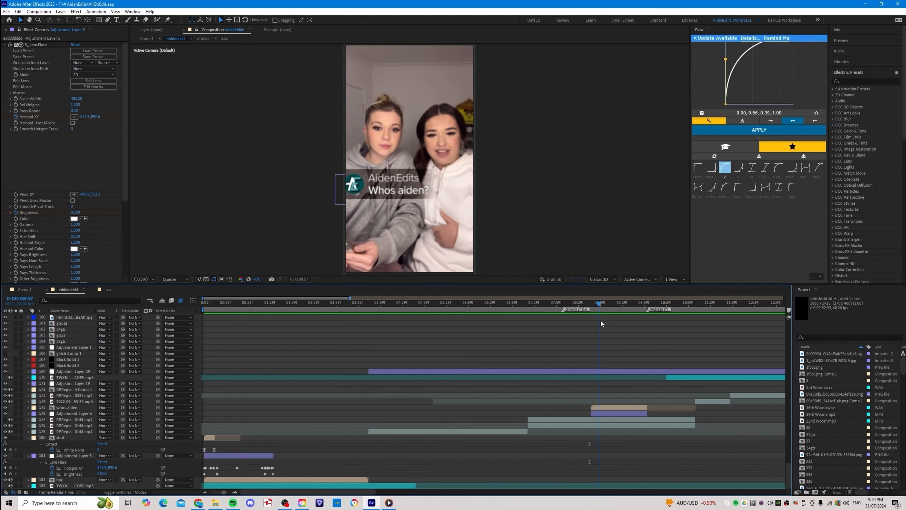
{"action": "left_click_drag", "start_coordinate": [601, 318], "coordinate": [592, 323]}
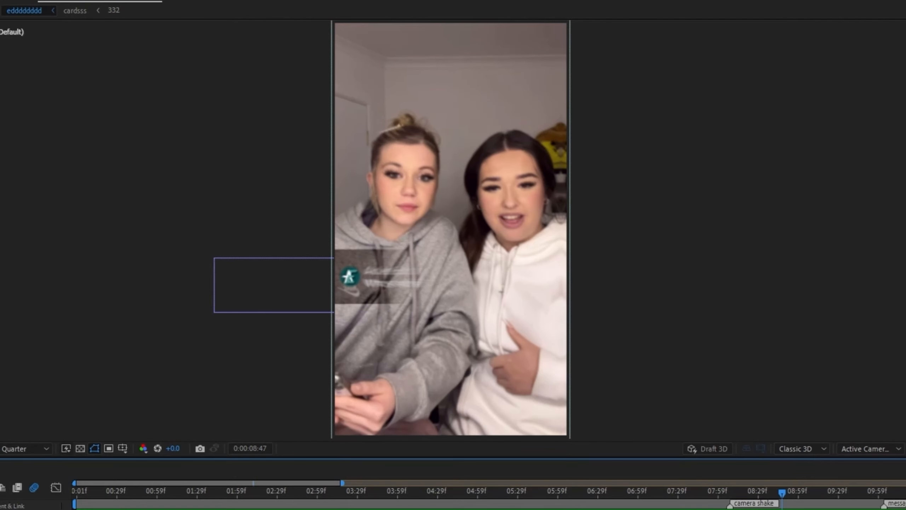
{"action": "key", "text": "space"}
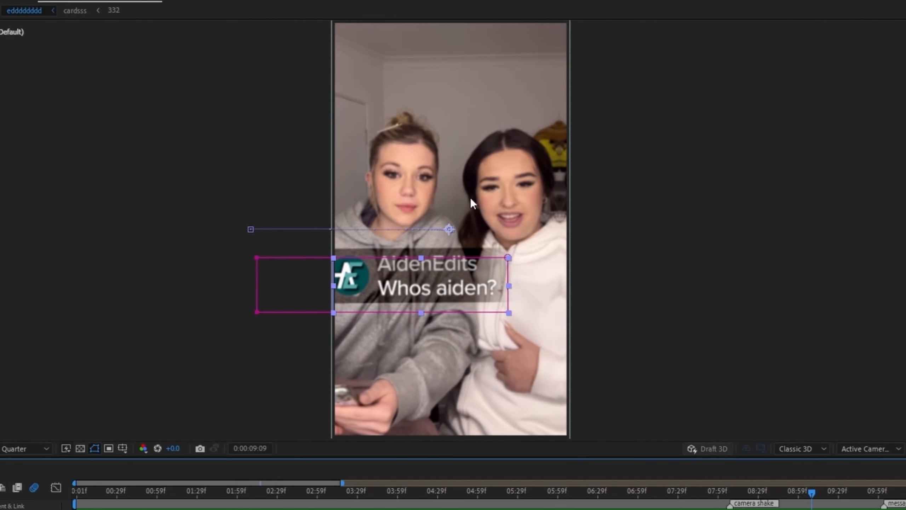
{"action": "left_click", "coordinate": [800, 492]}
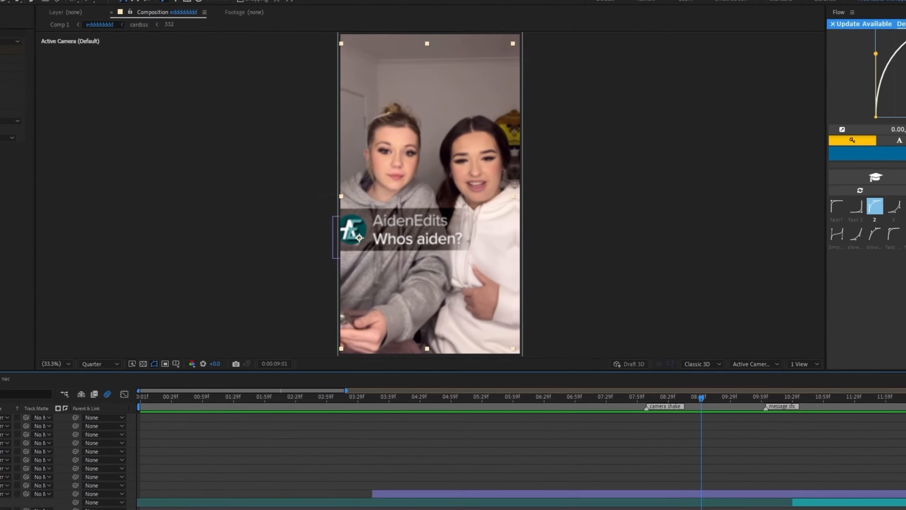
- Open the whos aiden composition, set its preview resolution to Full, and inspect the comment text and logo up close
{"action": "double_click", "coordinate": [356, 288]}
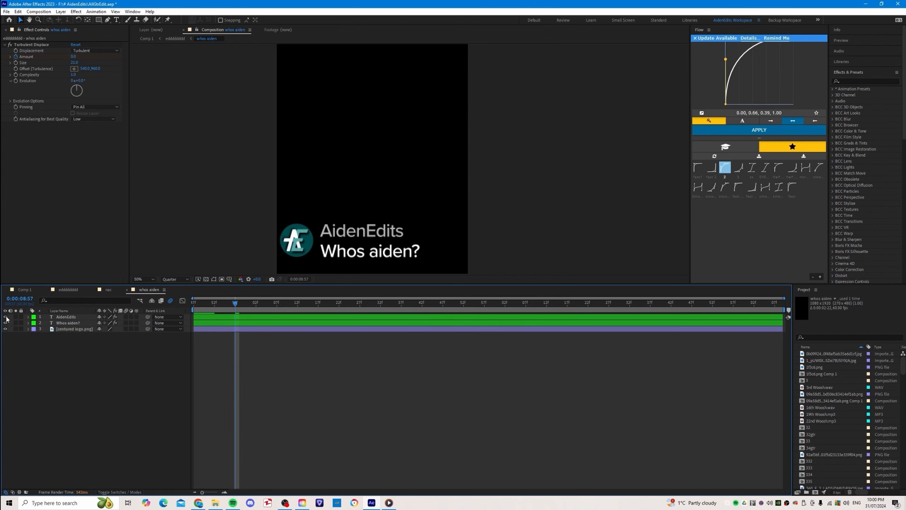
{"action": "left_click", "coordinate": [175, 279]}
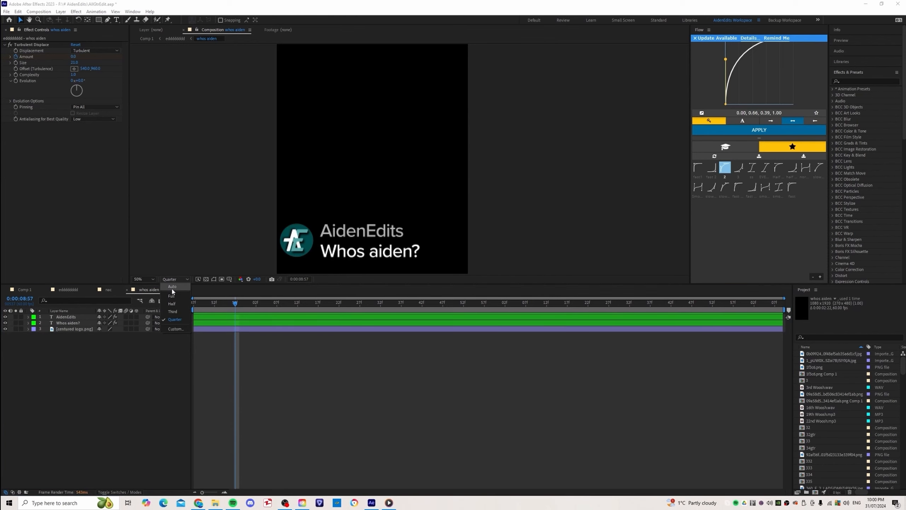
{"action": "left_click", "coordinate": [173, 296]}
{"action": "scroll", "coordinate": [338, 233], "scroll_direction": "up", "scroll_amount": 3}
{"action": "left_click_drag", "start_coordinate": [287, 256], "coordinate": [507, 173]}
{"action": "scroll", "coordinate": [508, 173], "scroll_direction": "down", "scroll_amount": 4}
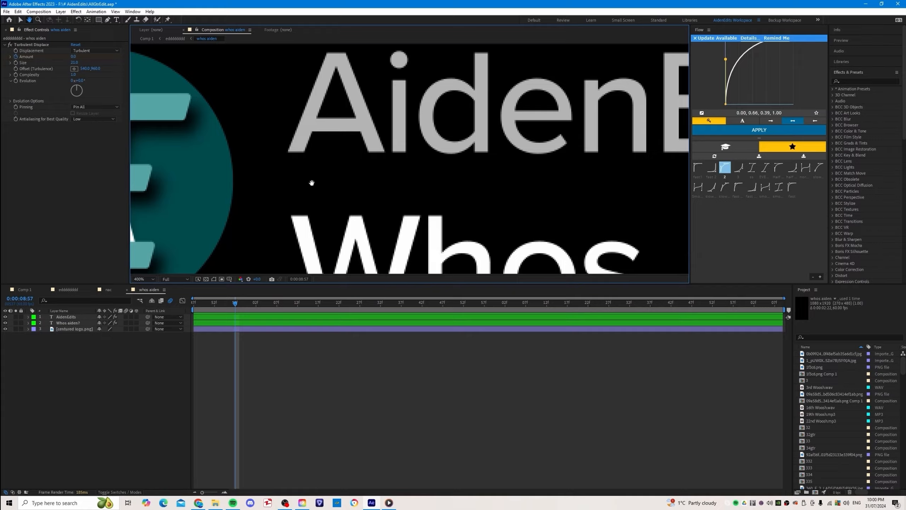
{"action": "scroll", "coordinate": [349, 188], "scroll_direction": "down", "scroll_amount": 2}
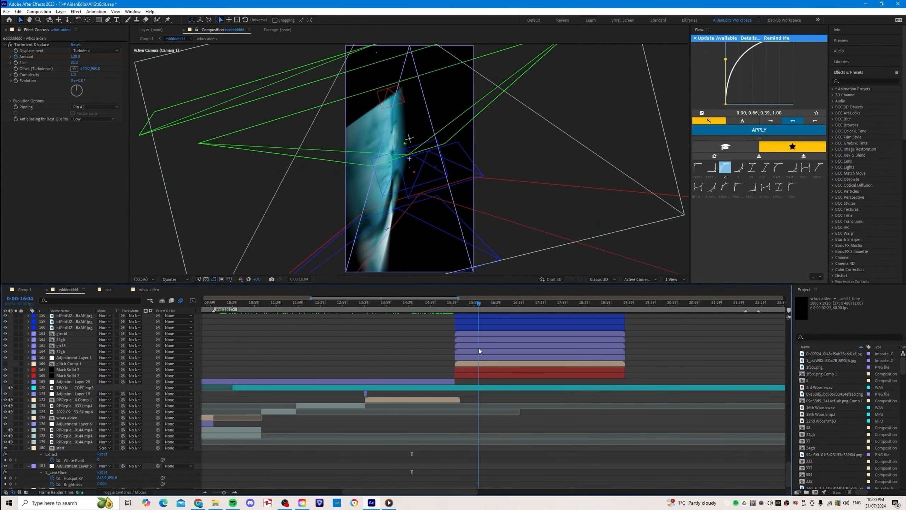
- Preview the main composition's transition from the footage into the 3D car scene at about 15 to 16 seconds
{"action": "key", "text": "space"}
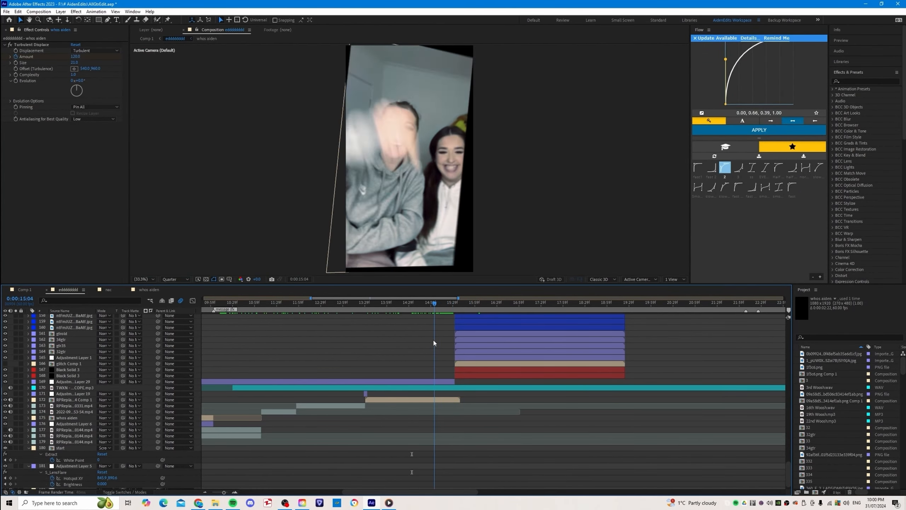
{"action": "left_click_drag", "start_coordinate": [432, 341], "coordinate": [465, 357]}
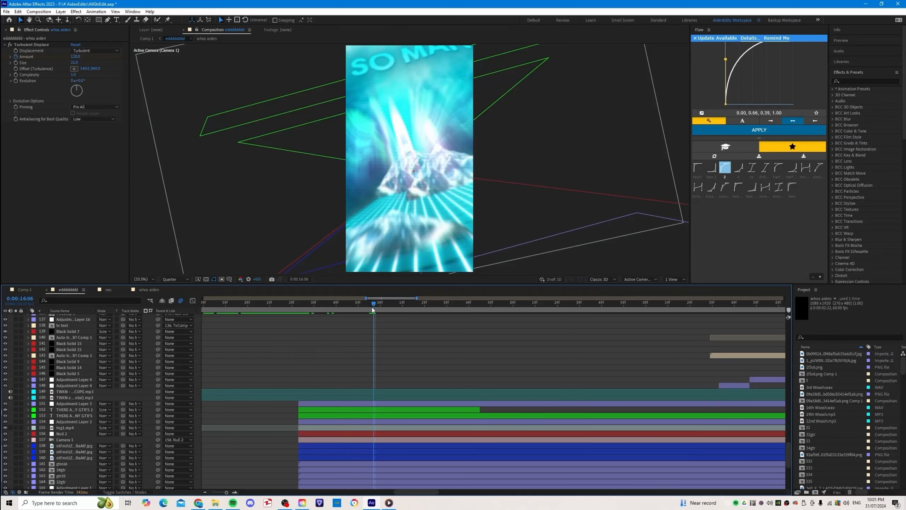
{"action": "left_click_drag", "start_coordinate": [376, 306], "coordinate": [402, 409]}
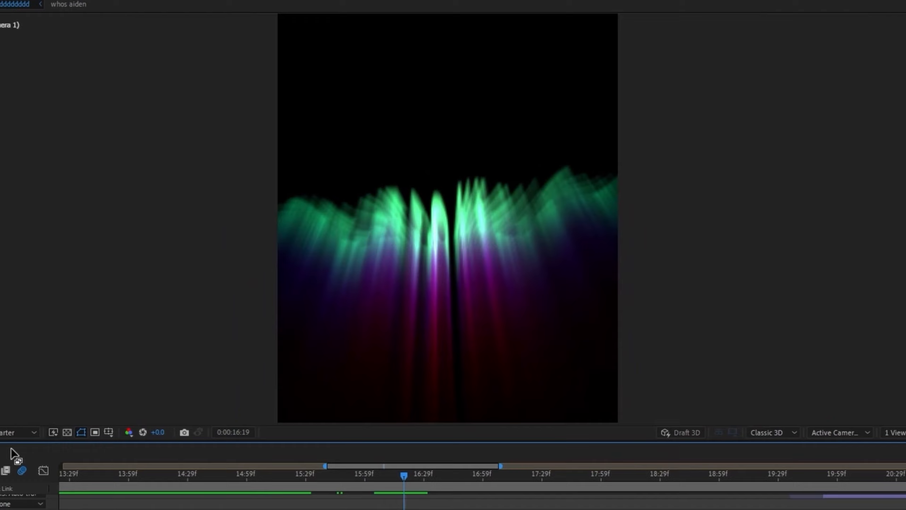
- Try different S_Rays center positions on the THERE ARE SO MANY GTR'S 2 text, including -404, 316, and undo them
{"action": "key", "text": "ctrl+j"}
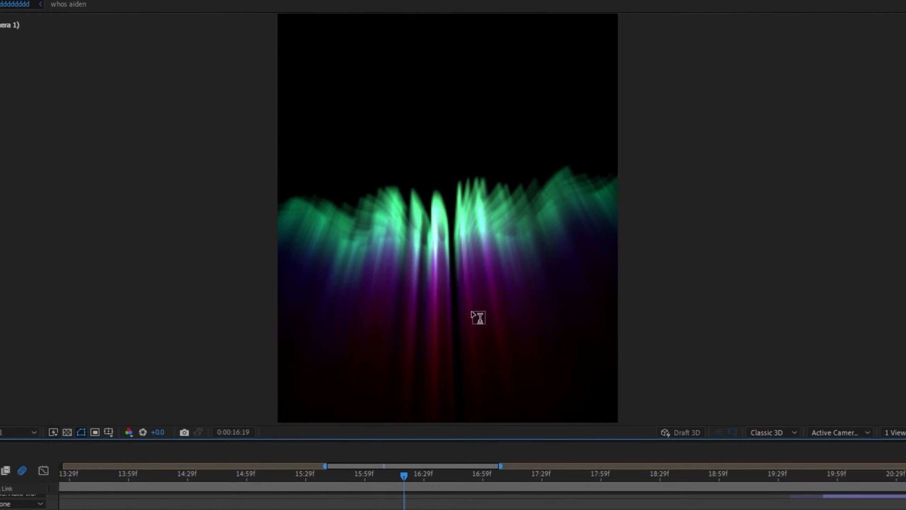
{"action": "left_click_drag", "start_coordinate": [525, 245], "coordinate": [486, 180]}
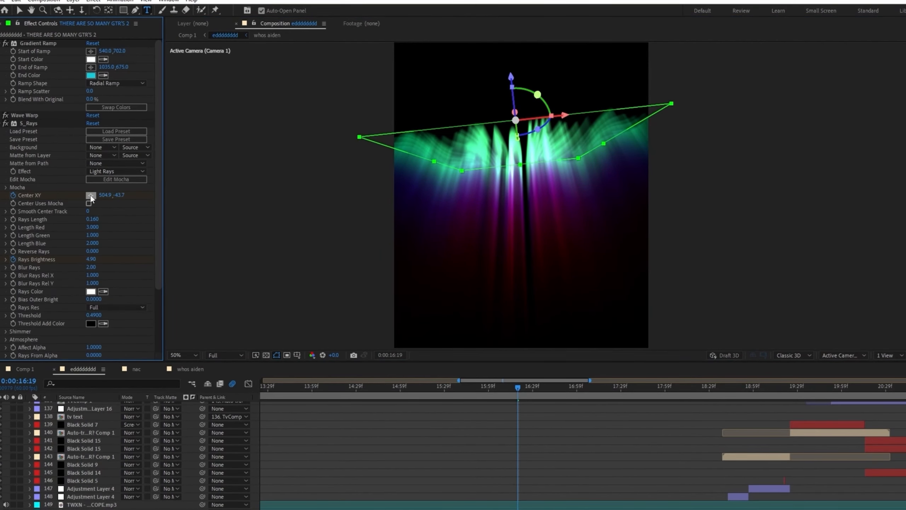
{"action": "left_click", "coordinate": [90, 196]}
{"action": "scroll", "coordinate": [510, 60], "scroll_direction": "down", "scroll_amount": 2}
{"action": "left_click", "coordinate": [556, 71]}
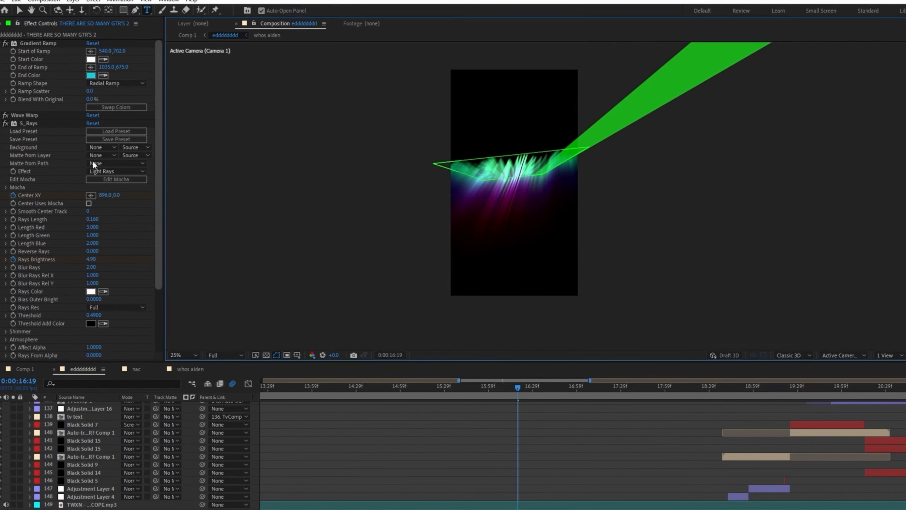
{"action": "left_click", "coordinate": [90, 195]}
{"action": "left_click", "coordinate": [403, 106]}
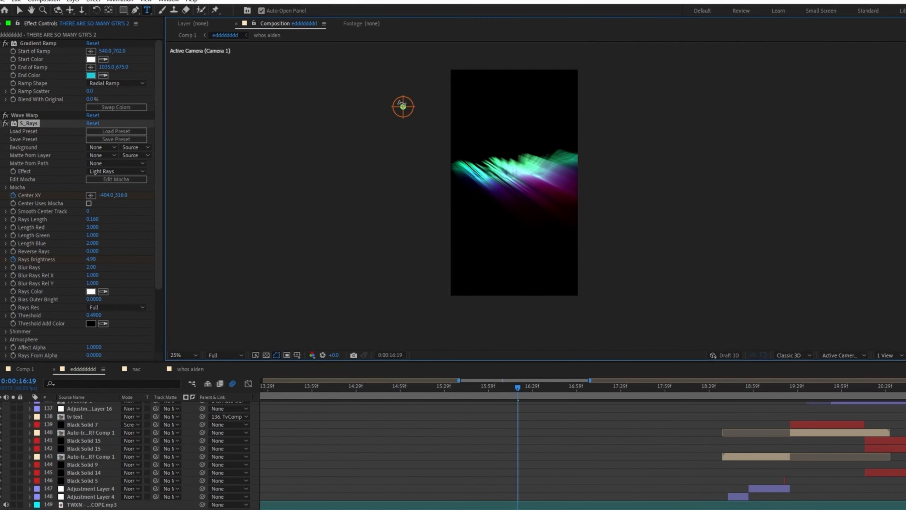
{"action": "left_click", "coordinate": [495, 90]}
{"action": "key", "text": "ctrl+z"}
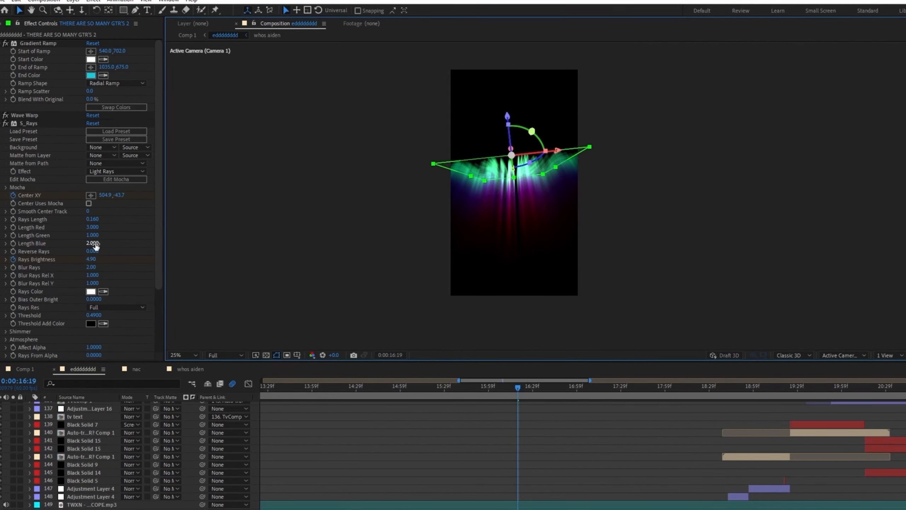
- Try a higher S_Rays Length Blue on the text, undo it, and toggle the layer's Gradient Ramp effect
{"action": "left_click_drag", "start_coordinate": [94, 244], "coordinate": [120, 245]}
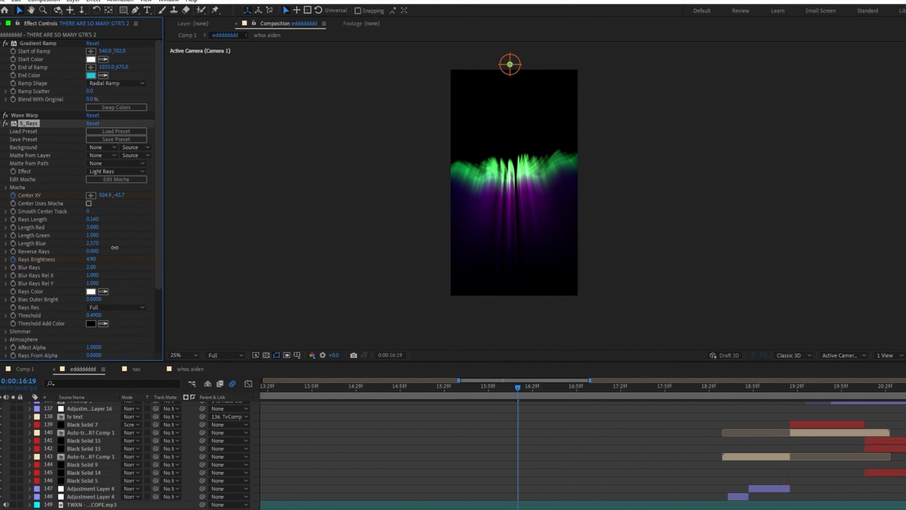
{"action": "key", "text": "ctrl+z"}
{"action": "scroll", "coordinate": [515, 180], "scroll_direction": "up", "scroll_amount": 2}
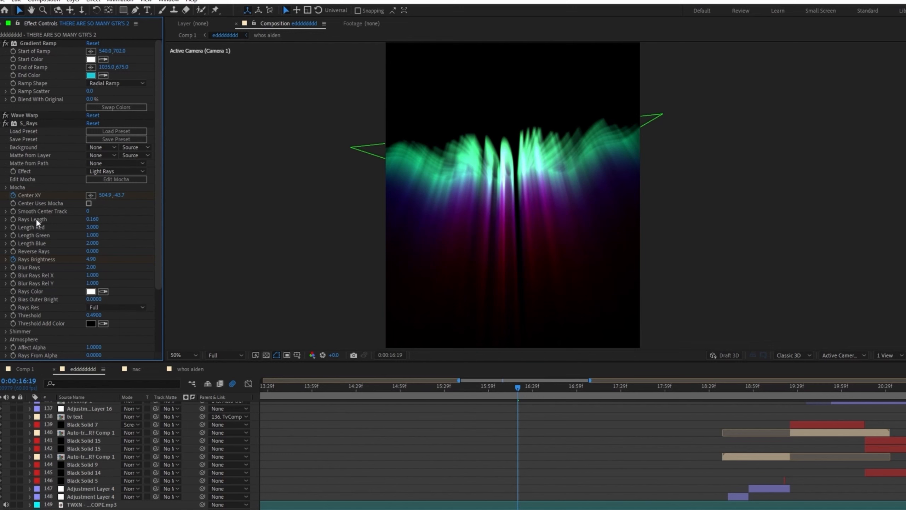
{"action": "left_click", "coordinate": [5, 43]}
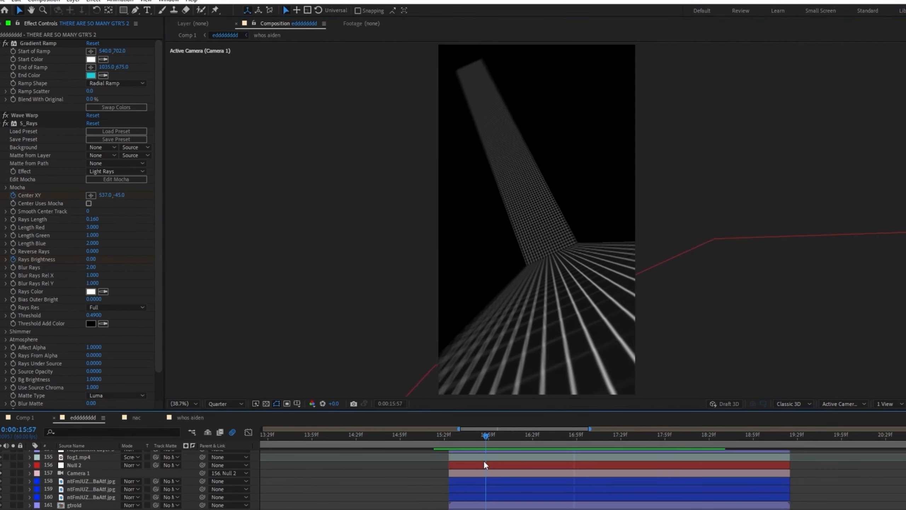
- Show Adjustment Layer 1's Deep Glow and Tritone over the grid floor, and solo the gtrold layer
{"action": "left_click_drag", "start_coordinate": [483, 460], "coordinate": [553, 484]}
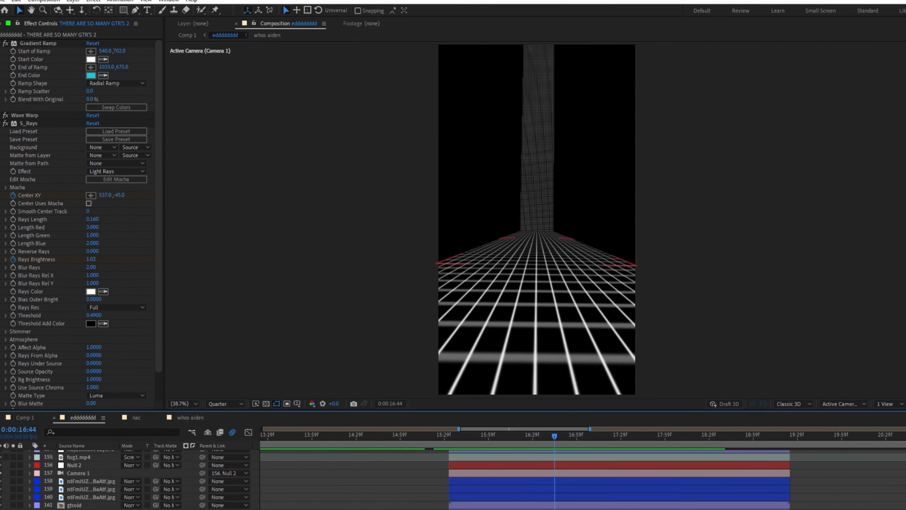
{"action": "left_click", "coordinate": [464, 357]}
{"action": "left_click", "coordinate": [2, 44]}
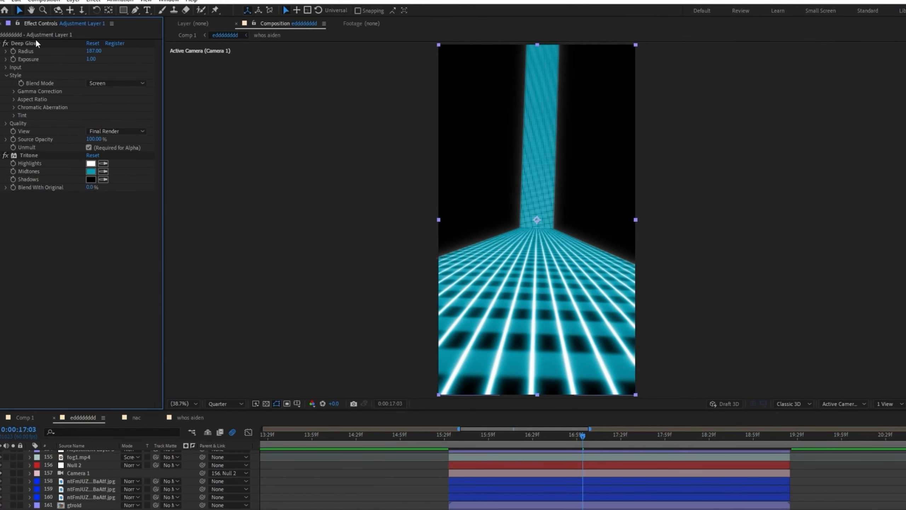
{"action": "left_click", "coordinate": [13, 504]}
{"action": "left_click_drag", "start_coordinate": [587, 438], "coordinate": [688, 456]}
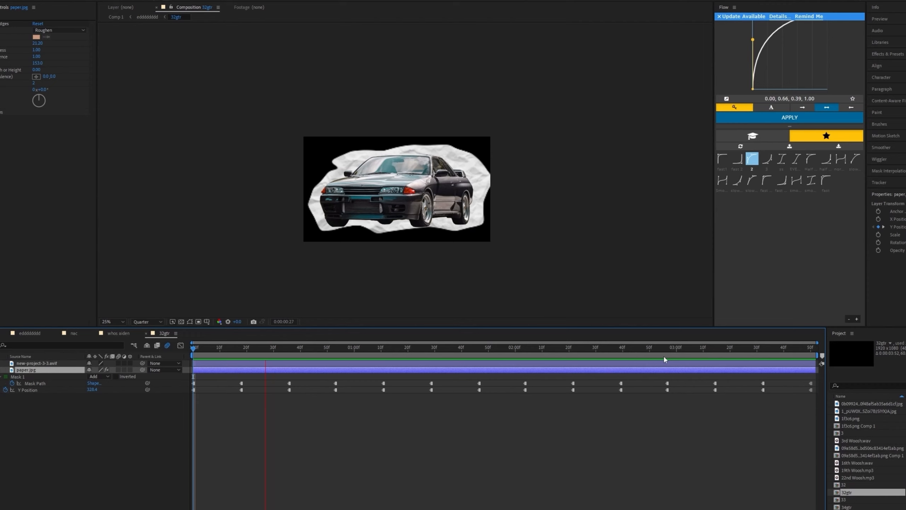
- Examine the paper.jpg layer's Mask Path and stepped Y Position keyframes in the graph editor of the 32gtr composition
{"action": "left_click", "coordinate": [33, 383]}
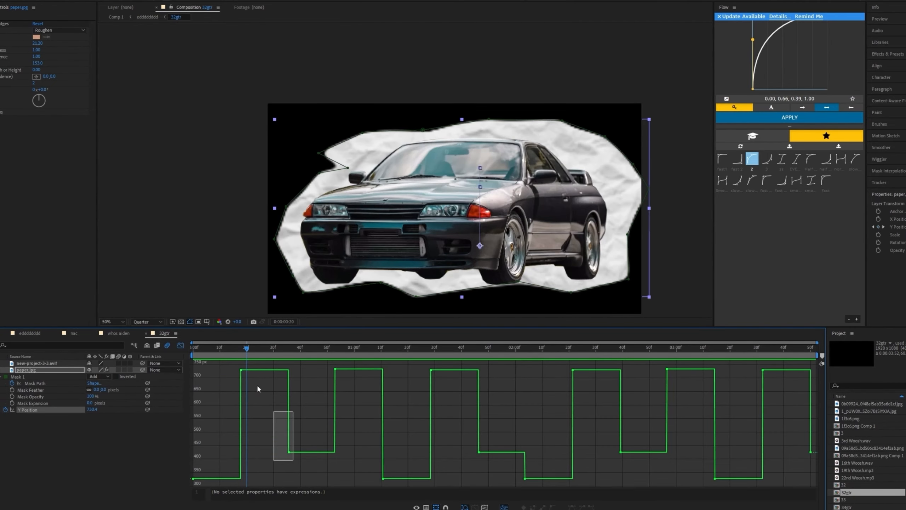
{"action": "left_click_drag", "start_coordinate": [257, 388], "coordinate": [238, 368]}
{"action": "left_click", "coordinate": [542, 507]}
{"action": "key", "text": "ctrl+z"}
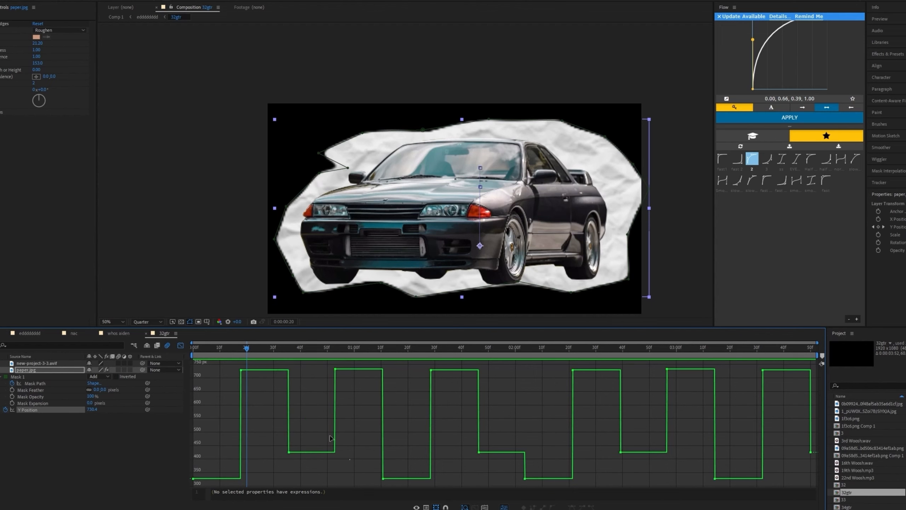
{"action": "left_click_drag", "start_coordinate": [282, 362], "coordinate": [175, 359]}
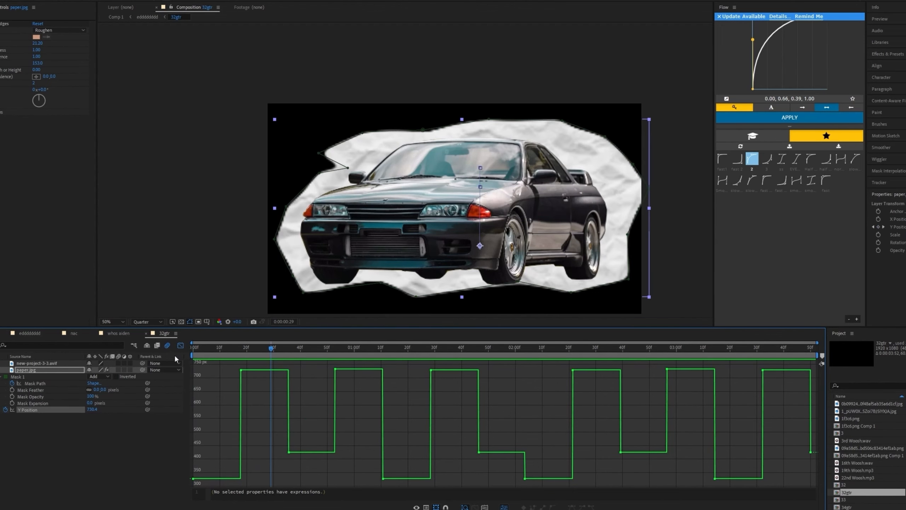
{"action": "left_click", "coordinate": [180, 345]}
- Check the car cut-out layer's outline and scrub the early frames of the torn paper animation
{"action": "left_click", "coordinate": [356, 376]}
{"action": "left_click", "coordinate": [339, 364]}
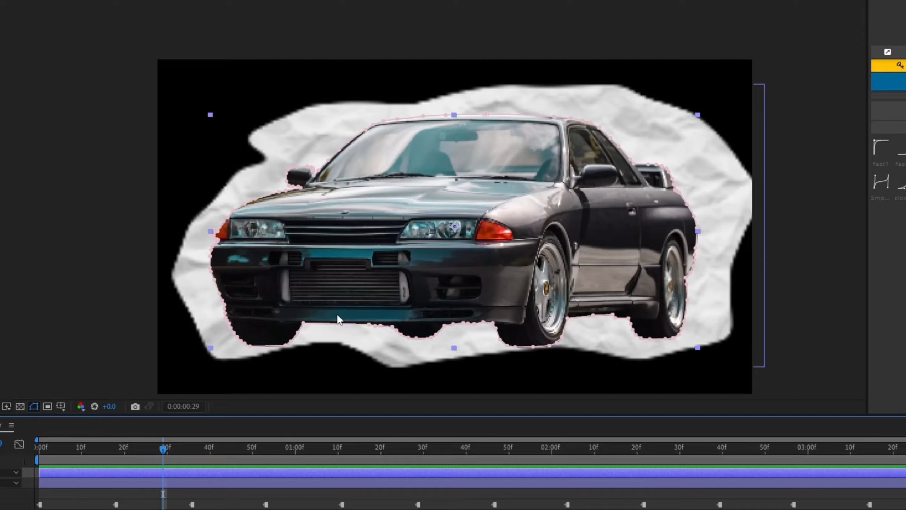
{"action": "key", "text": "F2"}
{"action": "left_click", "coordinate": [189, 469]}
{"action": "left_click_drag", "start_coordinate": [157, 451], "coordinate": [90, 451]}
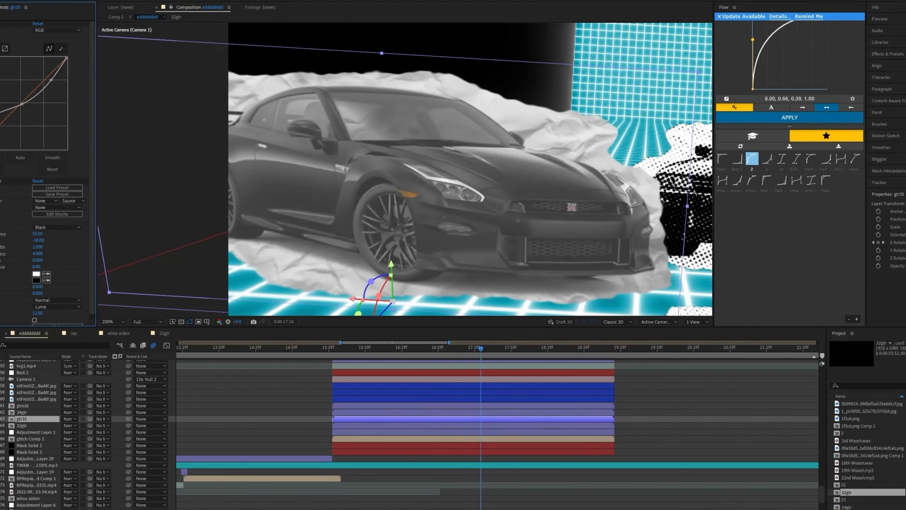
- Compare the gtr35 car layer with and without its halftone effect, and select the 34gtr layer
{"action": "key", "text": "ctrl+z"}
{"action": "key", "text": "ctrl+shift+z"}
{"action": "key", "text": "ctrl+z"}
{"action": "scroll", "coordinate": [487, 207], "scroll_direction": "down", "scroll_amount": 1}
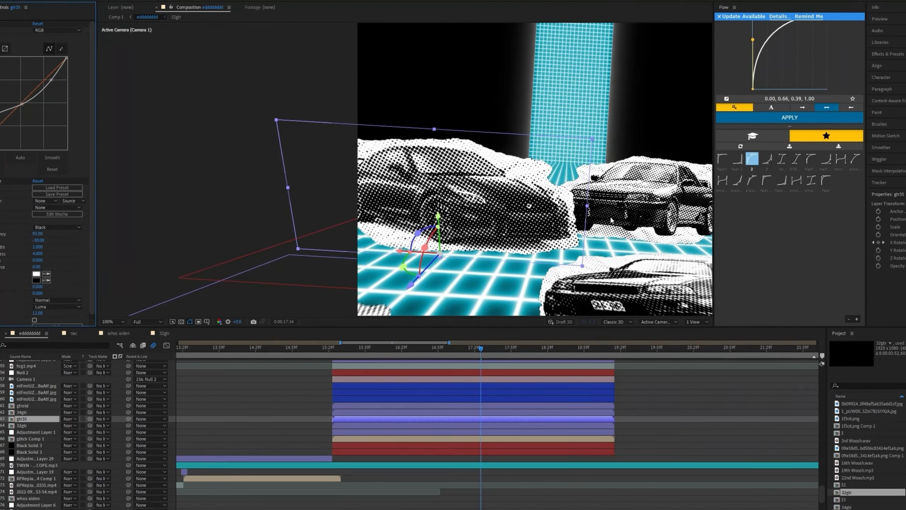
{"action": "left_click_drag", "start_coordinate": [560, 212], "coordinate": [368, 168]}
{"action": "left_click", "coordinate": [417, 413]}
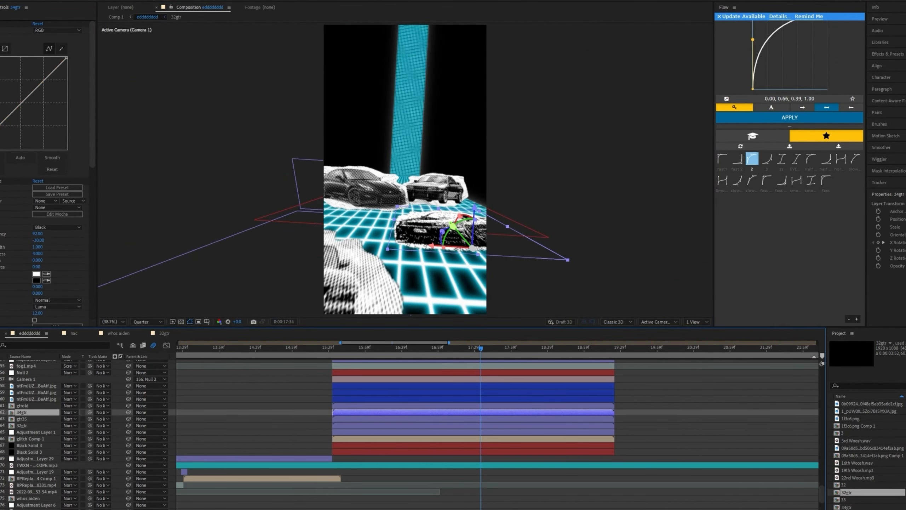
- Show the three mountain image layers in the 3D scene and move the current time to 0:00:15:50
{"action": "left_click", "coordinate": [24, 399]}
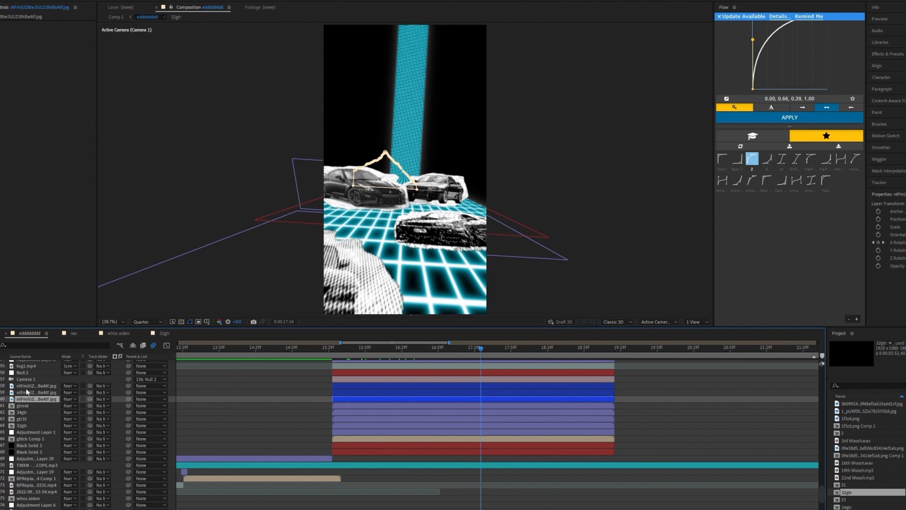
{"action": "left_click", "coordinate": [24, 387], "text": "shift"}
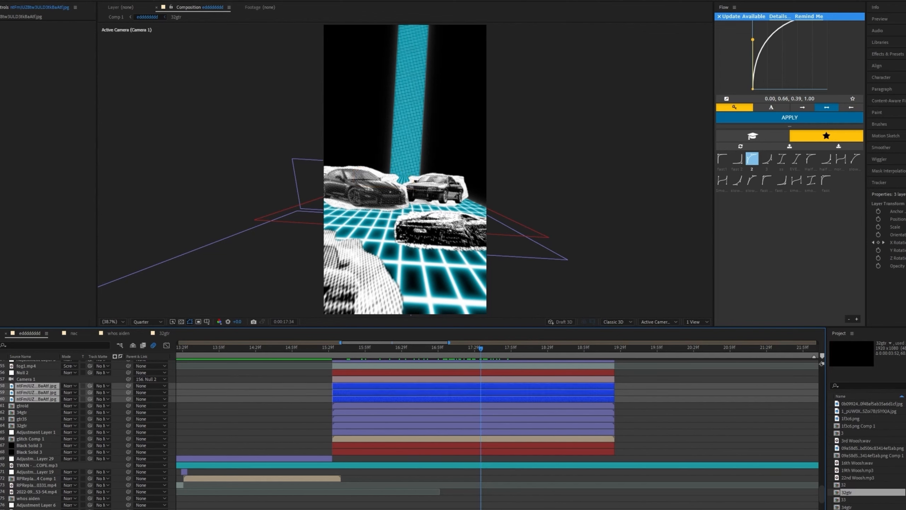
{"action": "left_click_drag", "start_coordinate": [394, 352], "coordinate": [355, 353]}
- Preview the fog1.mp4 overlay across the scene and bring up the effects of Adjustment Layer 3
{"action": "scroll", "coordinate": [410, 435], "scroll_direction": "up", "scroll_amount": 1}
{"action": "left_click", "coordinate": [26, 385]}
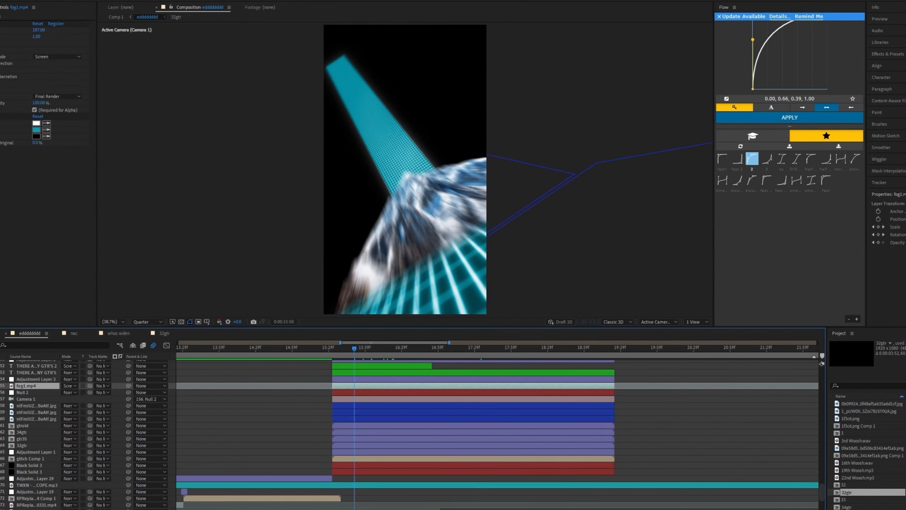
{"action": "key", "text": "space"}
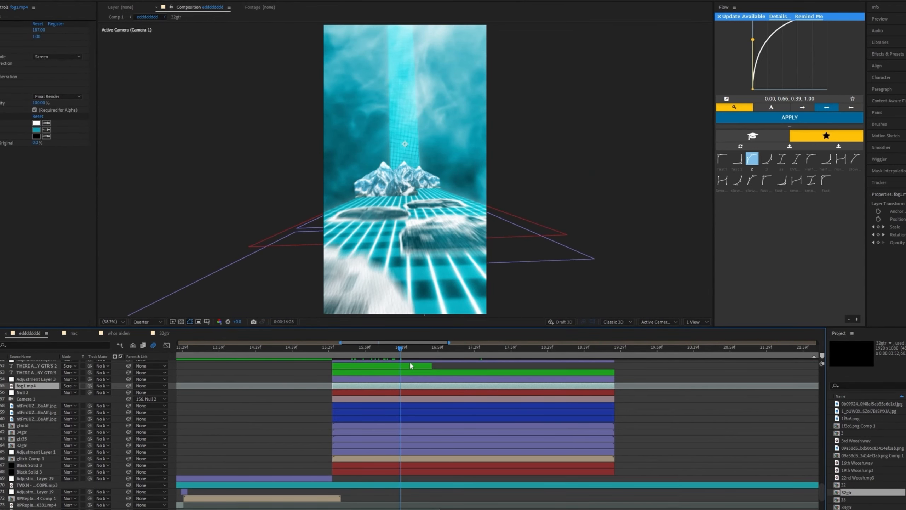
{"action": "left_click", "coordinate": [36, 378]}
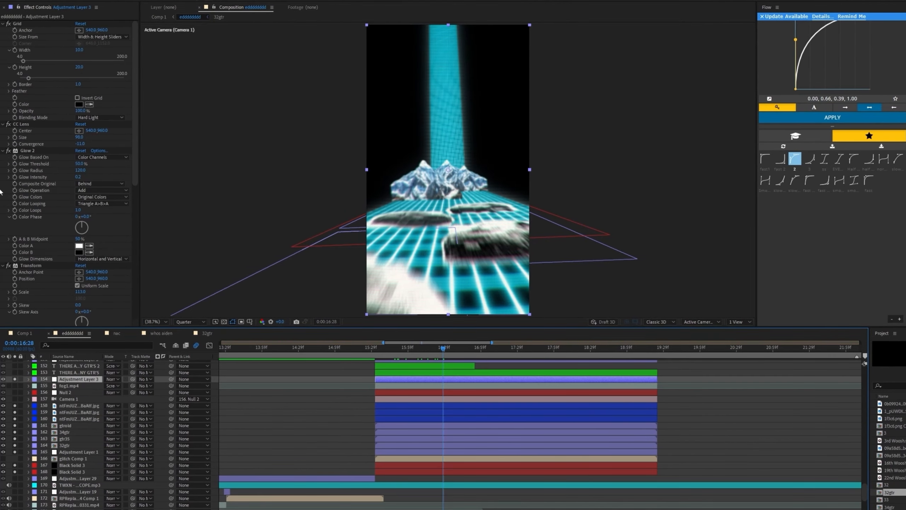
- Review the remaining Adjustment Layer 3 effects down to S_Flicker and turn off solo for the 3D scene layers
{"action": "scroll", "coordinate": [38, 169], "scroll_direction": "down", "scroll_amount": 5}
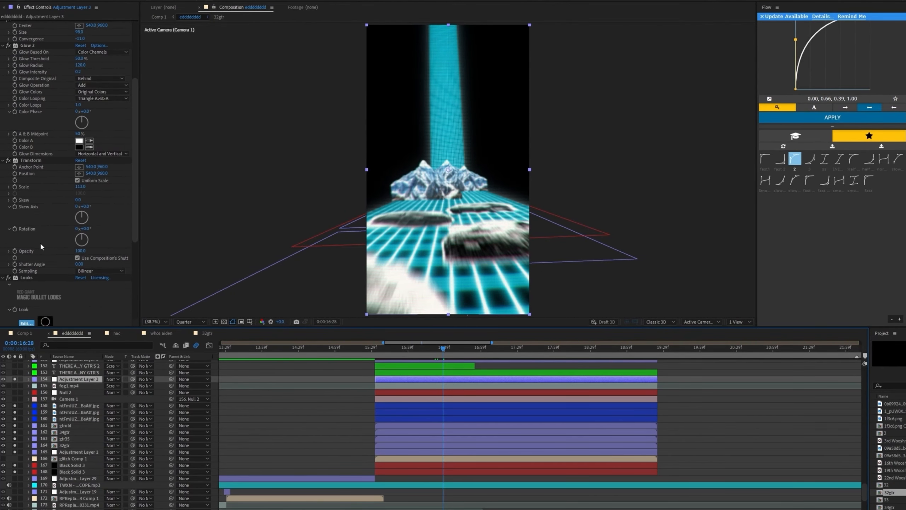
{"action": "left_click", "coordinate": [14, 379]}
{"action": "left_click", "coordinate": [14, 379]}
{"action": "left_click", "coordinate": [14, 379]}
{"action": "left_click", "coordinate": [15, 379]}
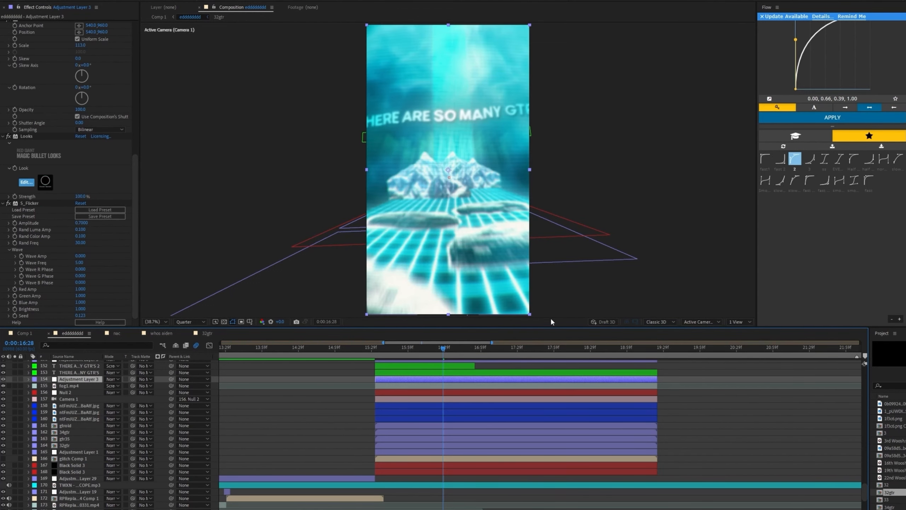
- Bring up the effects of the upper Adjustment Layer 3 and scrub onward from 0:00:19:16 at the neon GTR? text
{"action": "left_click", "coordinate": [461, 360]}
{"action": "scroll", "coordinate": [474, 368], "scroll_direction": "up", "scroll_amount": 2}
{"action": "scroll", "coordinate": [475, 368], "scroll_direction": "down", "scroll_amount": 2}
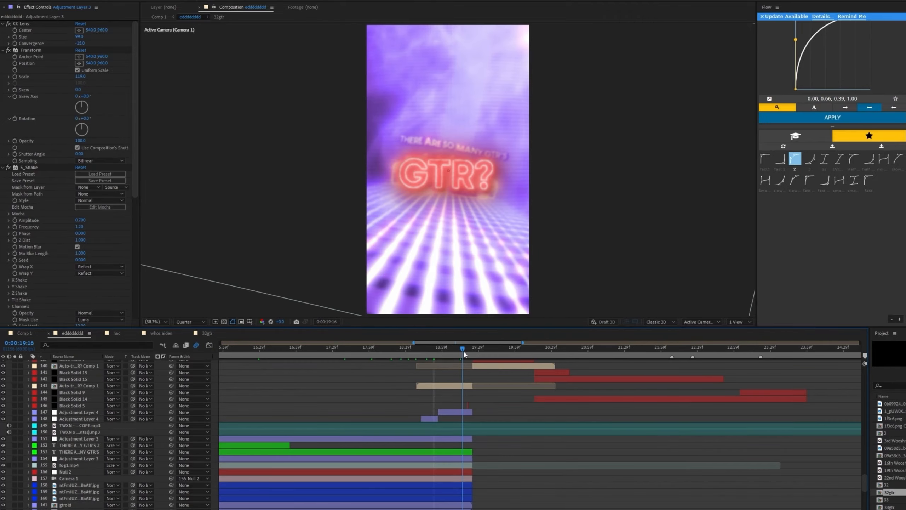
{"action": "left_click_drag", "start_coordinate": [463, 350], "coordinate": [479, 363]}
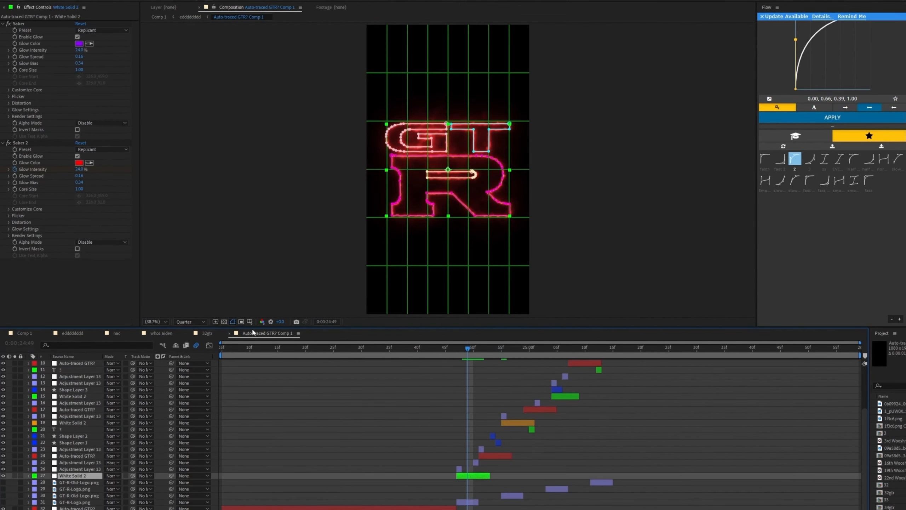
- Hide the grid in Auto-traced GTR? Comp 1 and check the Saber-outlined GT-R logo around 0:00:24:47
{"action": "left_click", "coordinate": [249, 322]}
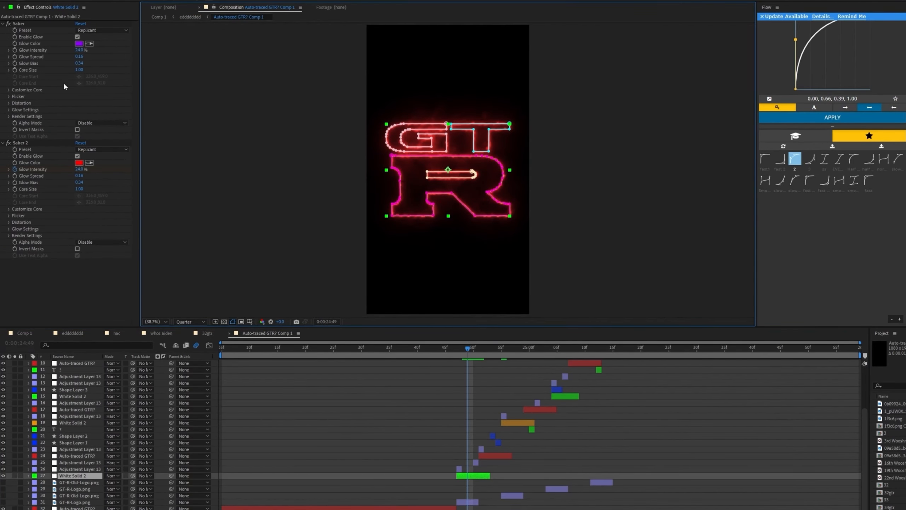
{"action": "left_click", "coordinate": [487, 307]}
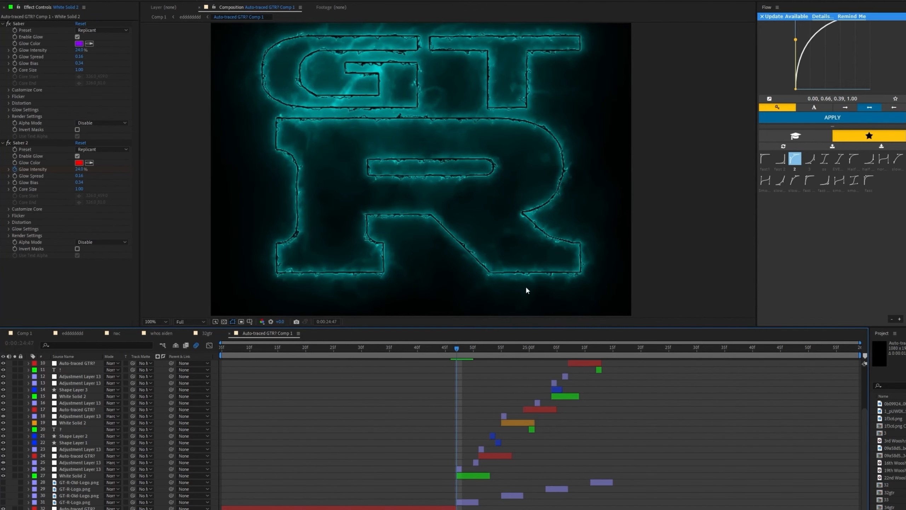
{"action": "left_click", "coordinate": [459, 469]}
{"action": "scroll", "coordinate": [480, 446], "scroll_direction": "up", "scroll_amount": 3}
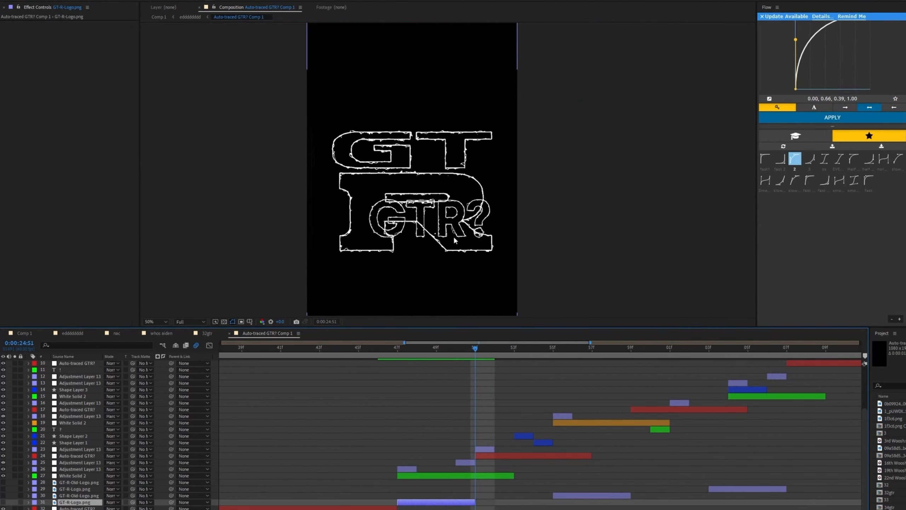
- Select the Shape Layer 2 line and scrub through the flashing logo and line layers to 0:00:25:19
{"action": "key", "text": "Page_Down"}
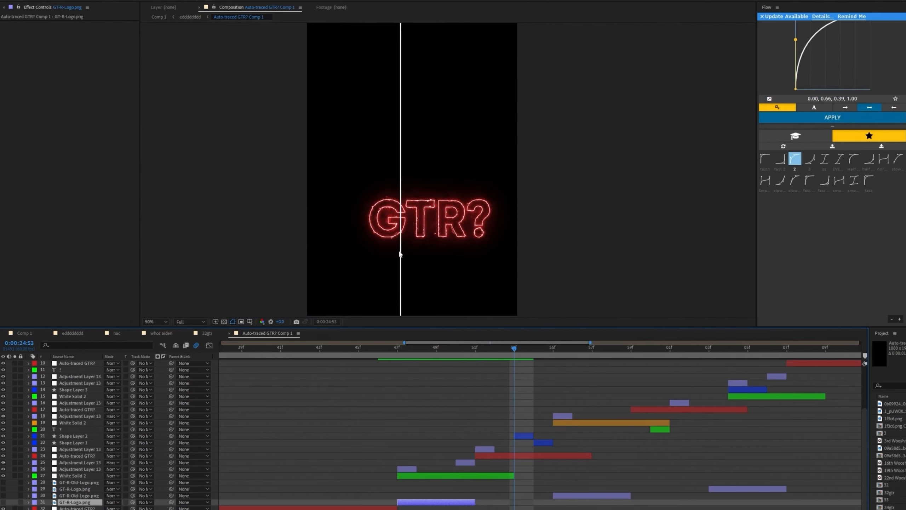
{"action": "left_click", "coordinate": [525, 436]}
{"action": "key", "text": "comma"}
{"action": "key", "text": "F2"}
{"action": "left_click_drag", "start_coordinate": [514, 348], "coordinate": [721, 371]}
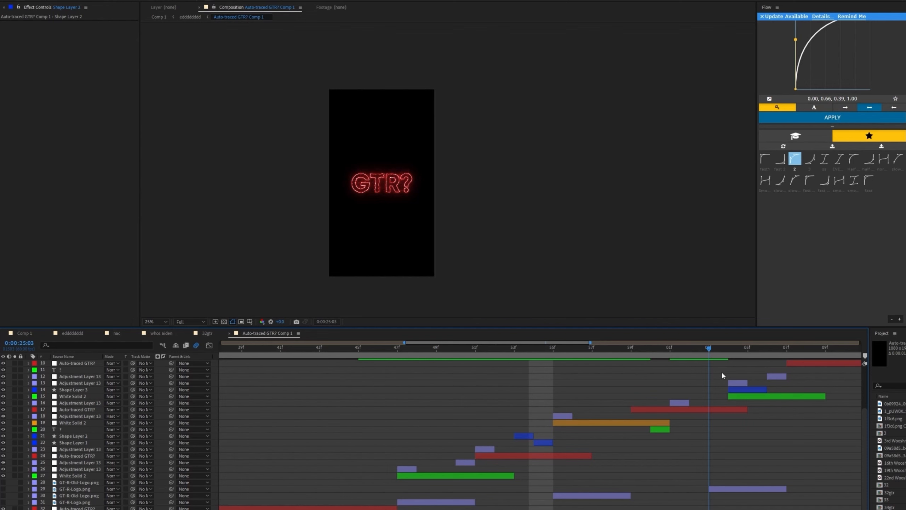
{"action": "left_click_drag", "start_coordinate": [791, 383], "coordinate": [362, 416]}
{"action": "left_click", "coordinate": [591, 348]}
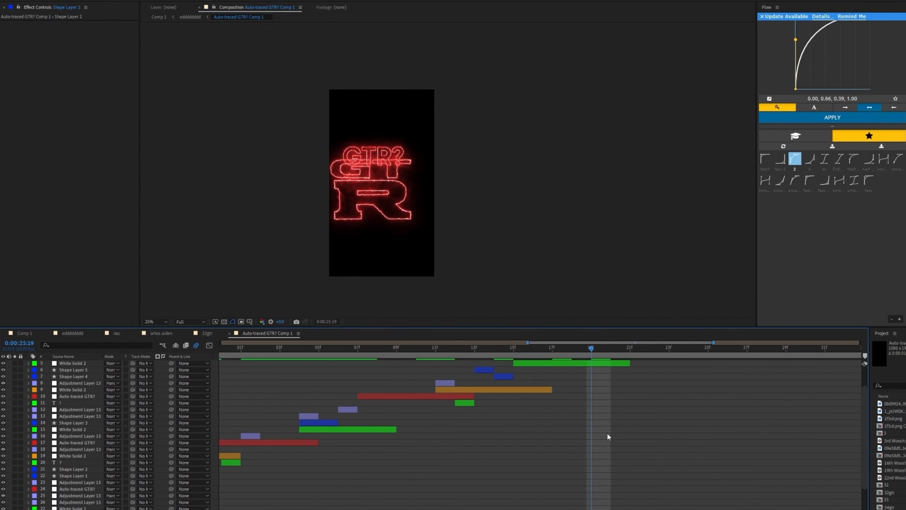
- Return to the main composition, inspect Black Solid 7's Fractal Noise and Noise effects, and preview to the TV scene
{"action": "scroll", "coordinate": [608, 437], "scroll_direction": "up", "scroll_amount": 2}
{"action": "key", "text": "shift+Escape"}
{"action": "key", "text": "F2"}
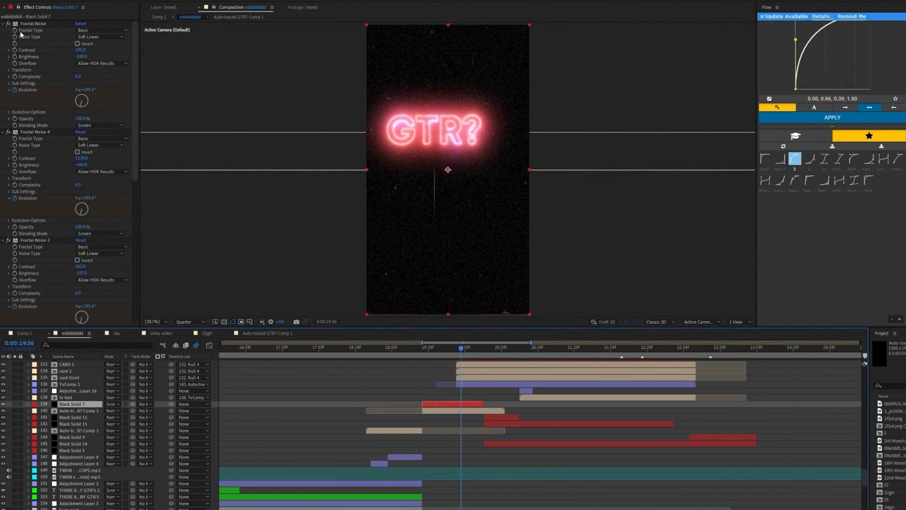
{"action": "key", "text": "space"}
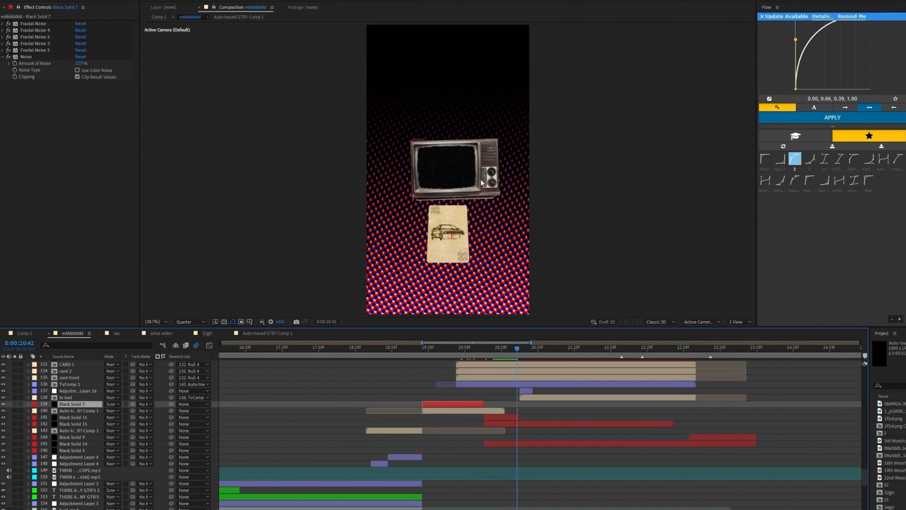
- Select the TvComp 1 layer, scrub to 0:00:20:49, and select Black Solid 15 behind the TV and cards
{"action": "left_click", "coordinate": [453, 159]}
{"action": "left_click_drag", "start_coordinate": [512, 348], "coordinate": [526, 362]}
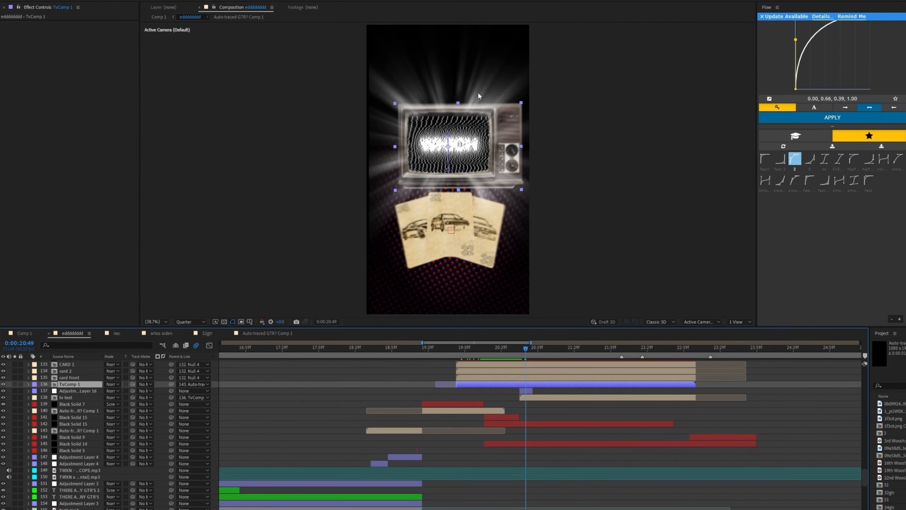
{"action": "scroll", "coordinate": [539, 408], "scroll_direction": "up", "scroll_amount": 3}
{"action": "left_click", "coordinate": [436, 227]}
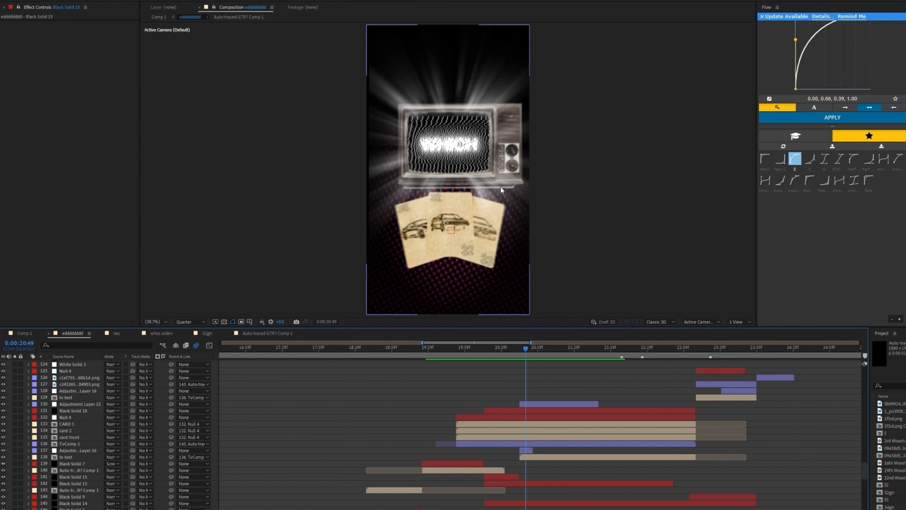
- Preview the TV and playing card scene and scrub forward from 0:00:21:14 through the card movement
{"action": "left_click", "coordinate": [528, 349]}
{"action": "key", "text": "space"}
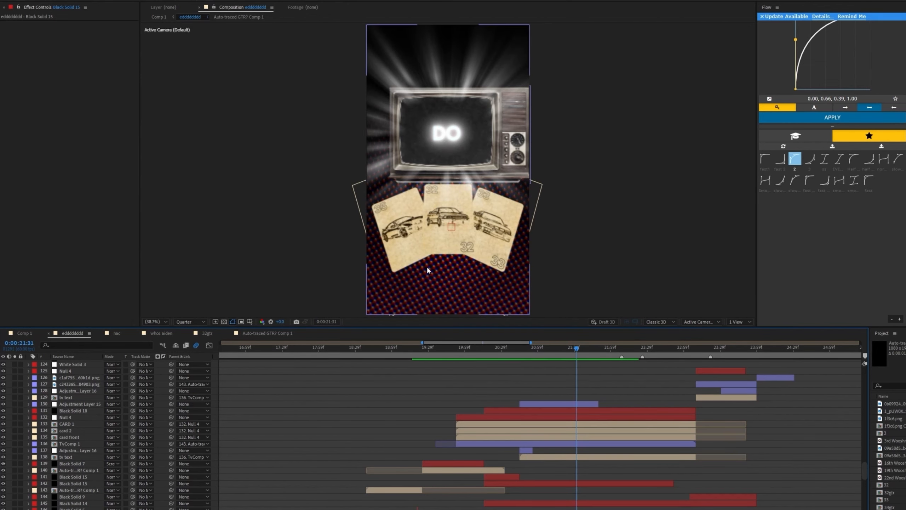
{"action": "left_click", "coordinate": [556, 348]}
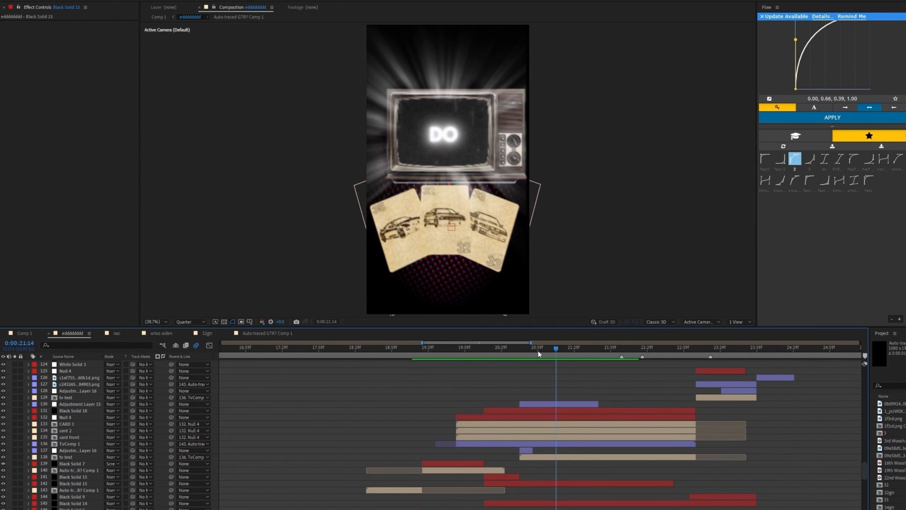
{"action": "left_click_drag", "start_coordinate": [537, 349], "coordinate": [684, 383]}
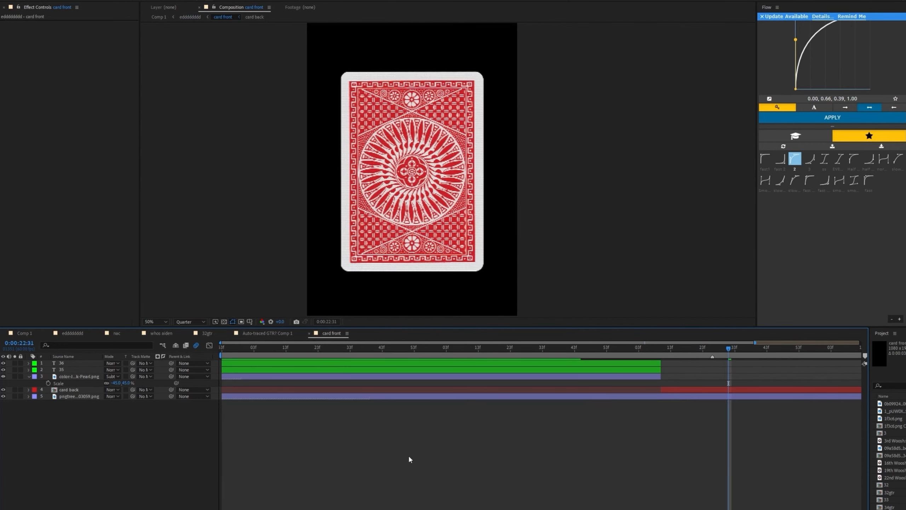
- In the card front comp, move to 0:00:21:07 and check the two number text layers and the paper card image
{"action": "left_click_drag", "start_coordinate": [475, 348], "coordinate": [459, 348]}
{"action": "left_click", "coordinate": [481, 363]}
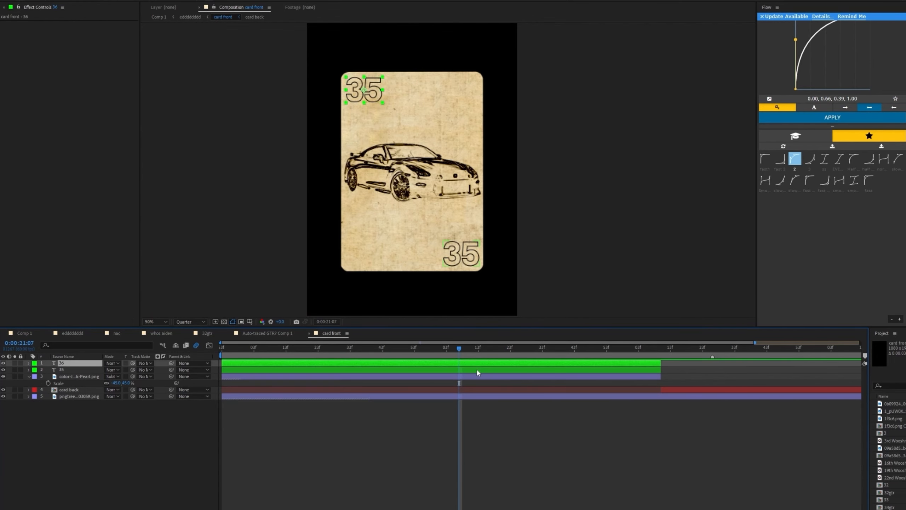
{"action": "left_click", "coordinate": [478, 370]}
{"action": "left_click", "coordinate": [499, 423]}
{"action": "left_click", "coordinate": [388, 396]}
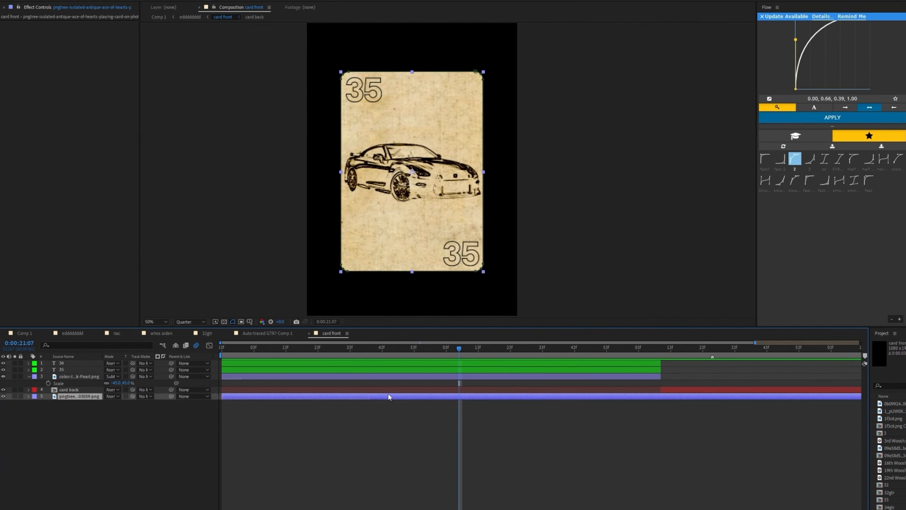
- Compare the card's car image with and without its S_EdgeDetect effect, leaving the effect on
{"action": "left_click", "coordinate": [415, 416]}
{"action": "left_click", "coordinate": [412, 377]}
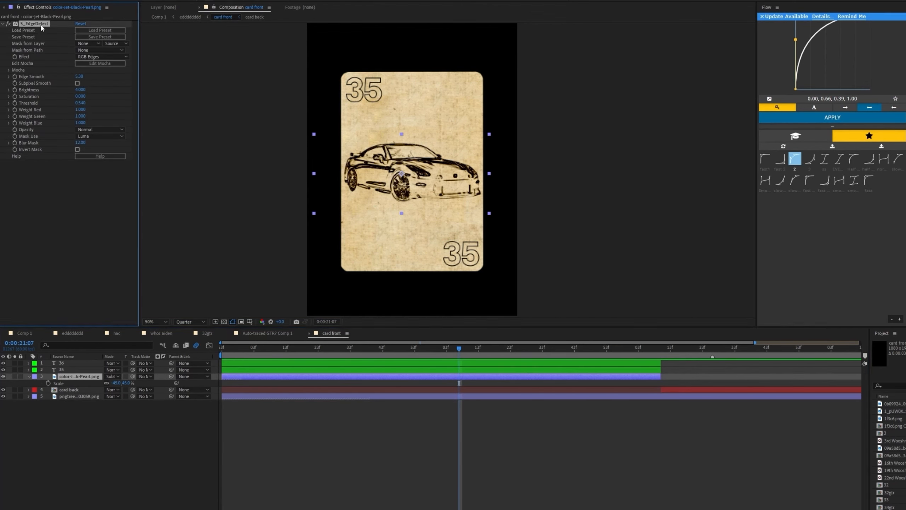
{"action": "left_click", "coordinate": [8, 24]}
{"action": "left_click", "coordinate": [8, 24]}
{"action": "left_click", "coordinate": [112, 377]}
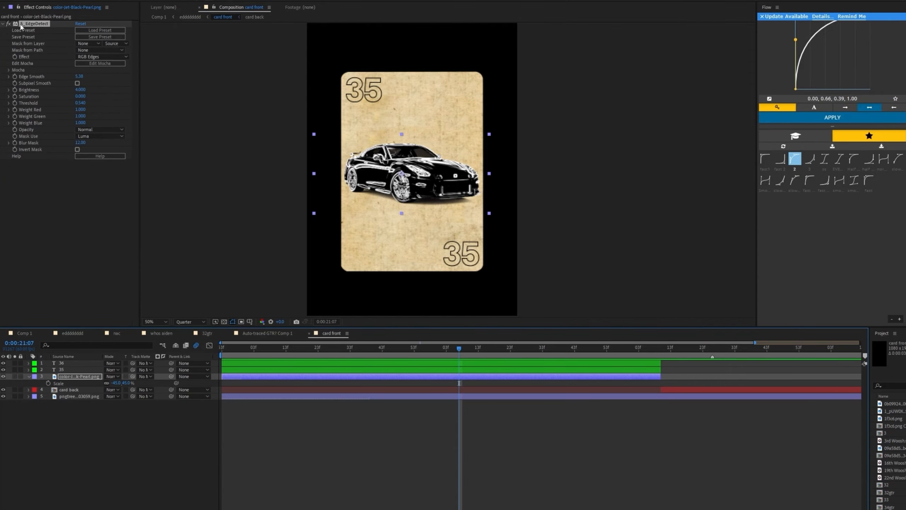
{"action": "left_click", "coordinate": [9, 24]}
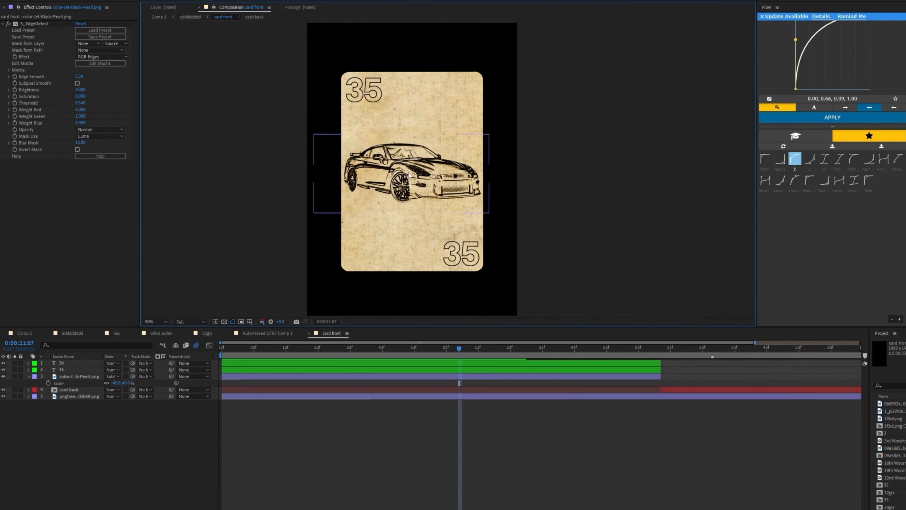
{"action": "scroll", "coordinate": [454, 201], "scroll_direction": "up", "scroll_amount": 4}
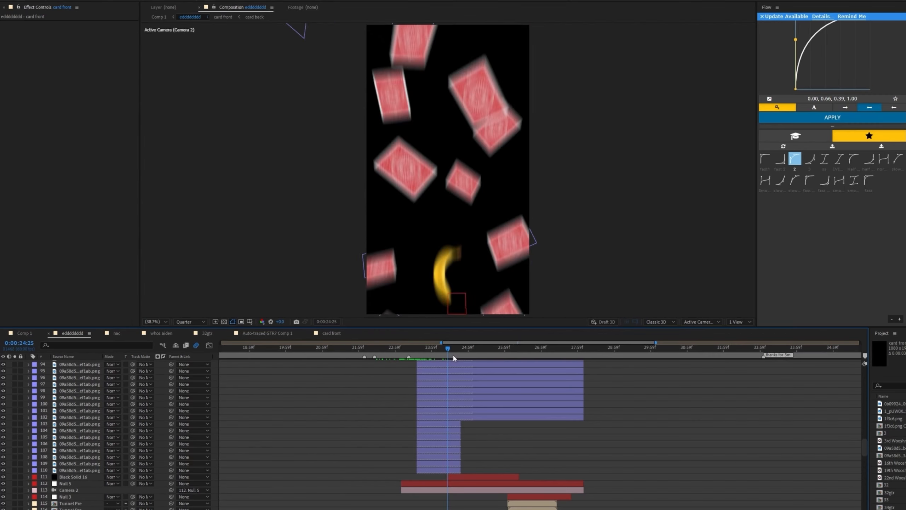
- Preview the flying cards from 0:00:24:36 and scrub through the final spinning card to 0:00:27:57
{"action": "left_click", "coordinate": [453, 353]}
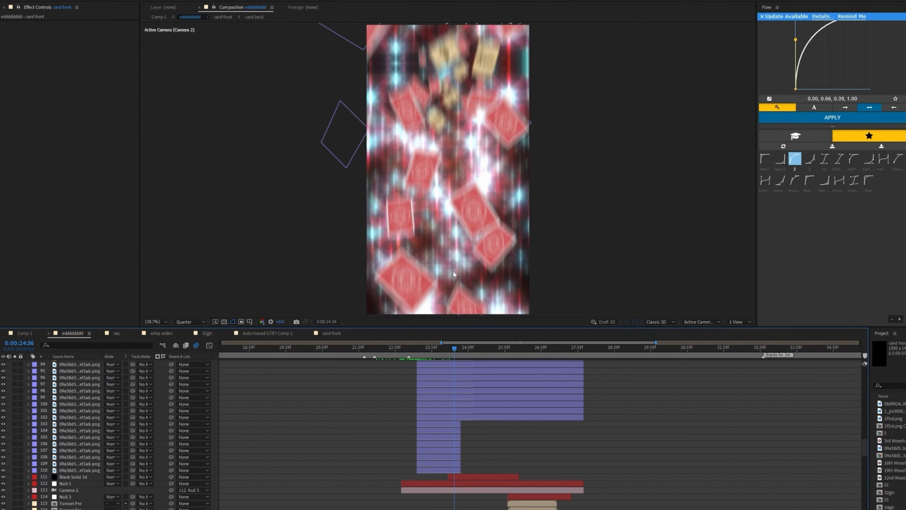
{"action": "key", "text": "space"}
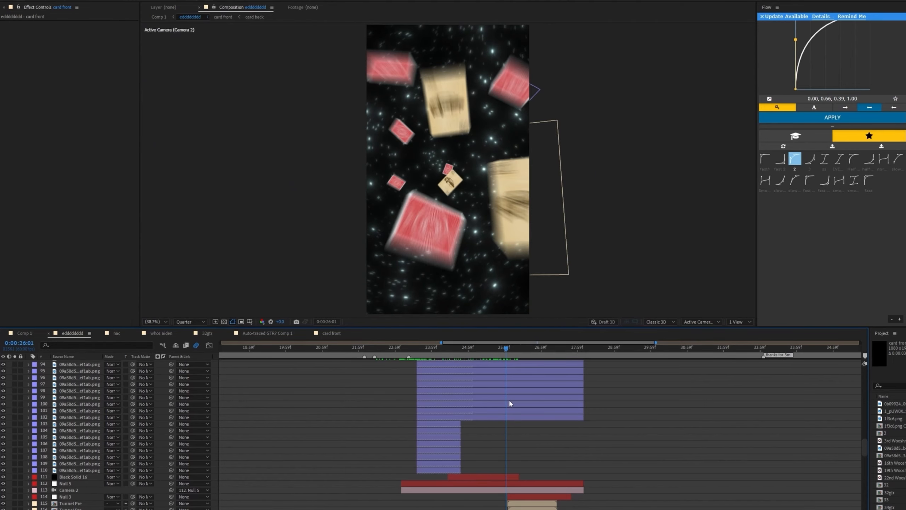
{"action": "left_click_drag", "start_coordinate": [518, 405], "coordinate": [492, 397]}
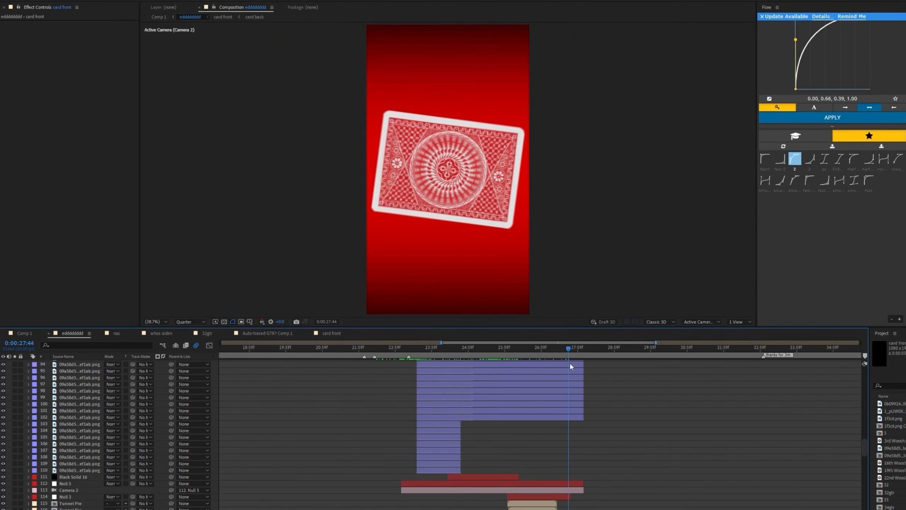
{"action": "left_click_drag", "start_coordinate": [570, 362], "coordinate": [577, 371]}
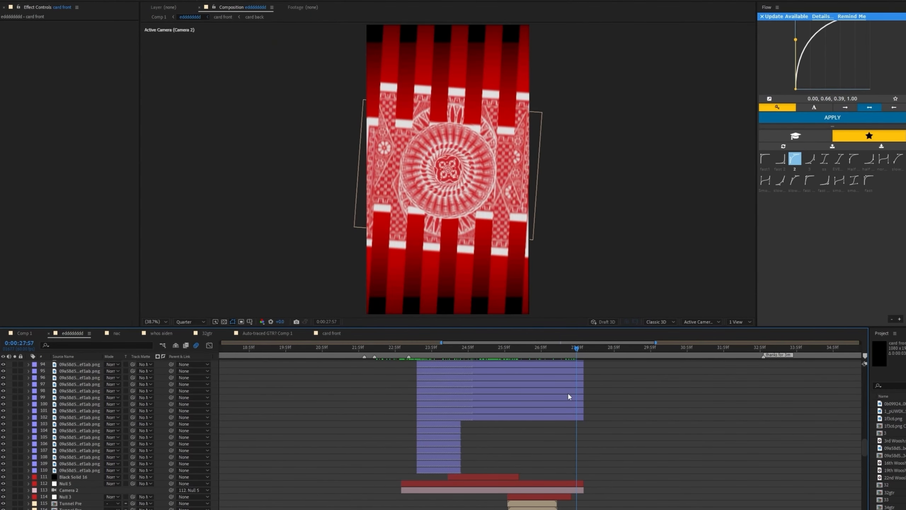
- Inspect Black Solid 19's Fill, S_Vignette and Mosaic effects, and select card image layer 75
{"action": "scroll", "coordinate": [579, 420], "scroll_direction": "up", "scroll_amount": 5}
{"action": "scroll", "coordinate": [574, 410], "scroll_direction": "up", "scroll_amount": 6}
{"action": "scroll", "coordinate": [573, 409], "scroll_direction": "down", "scroll_amount": 16}
{"action": "left_click", "coordinate": [573, 457]}
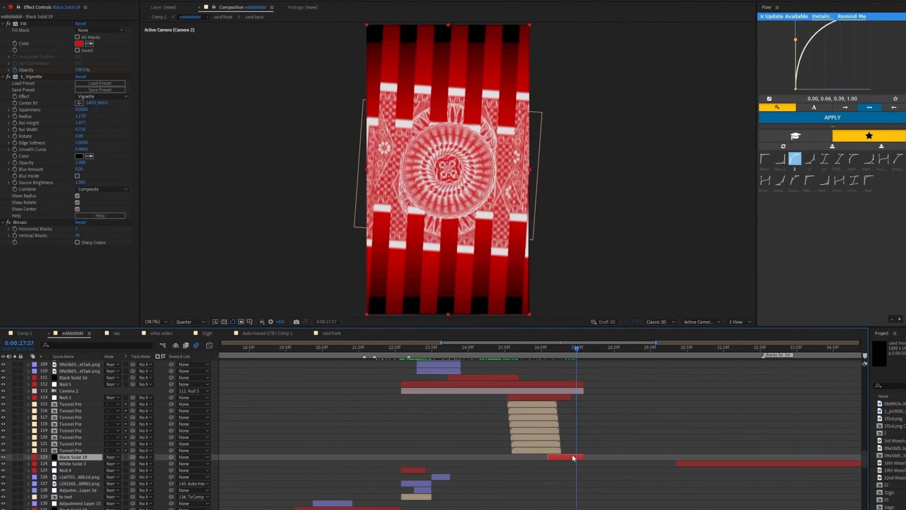
{"action": "scroll", "coordinate": [569, 400], "scroll_direction": "up", "scroll_amount": 6}
{"action": "scroll", "coordinate": [568, 399], "scroll_direction": "up", "scroll_amount": 5}
{"action": "left_click", "coordinate": [574, 395]}
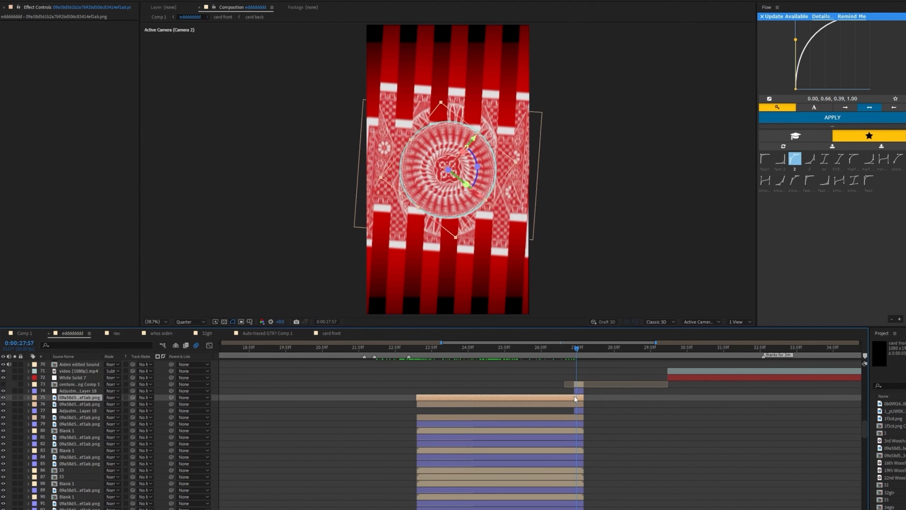
- Examine the Z Rotation curves of card image layers 75 and 76 and preview the spin from 0:00:26:34
{"action": "scroll", "coordinate": [547, 362], "scroll_direction": "up", "scroll_amount": 5}
{"action": "left_click", "coordinate": [560, 349]}
{"action": "left_click", "coordinate": [570, 391]}
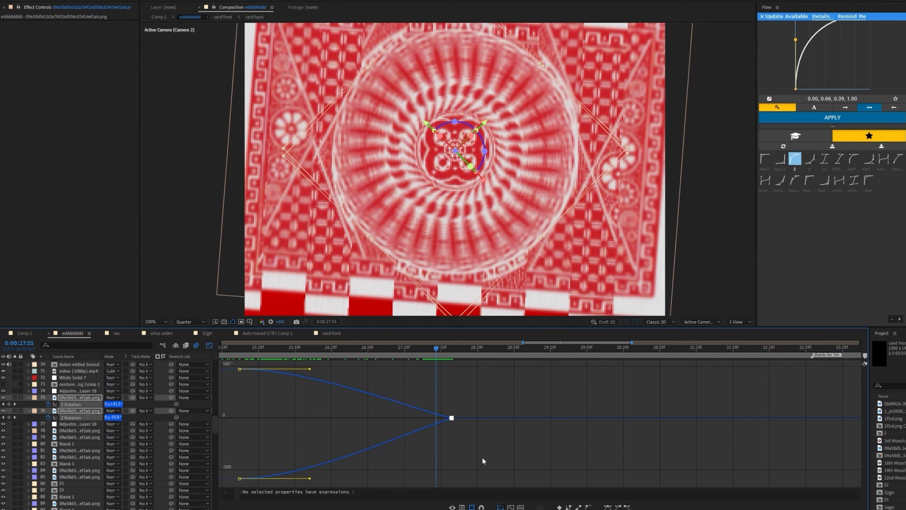
{"action": "left_click", "coordinate": [430, 455]}
{"action": "left_click_drag", "start_coordinate": [317, 350], "coordinate": [337, 349]}
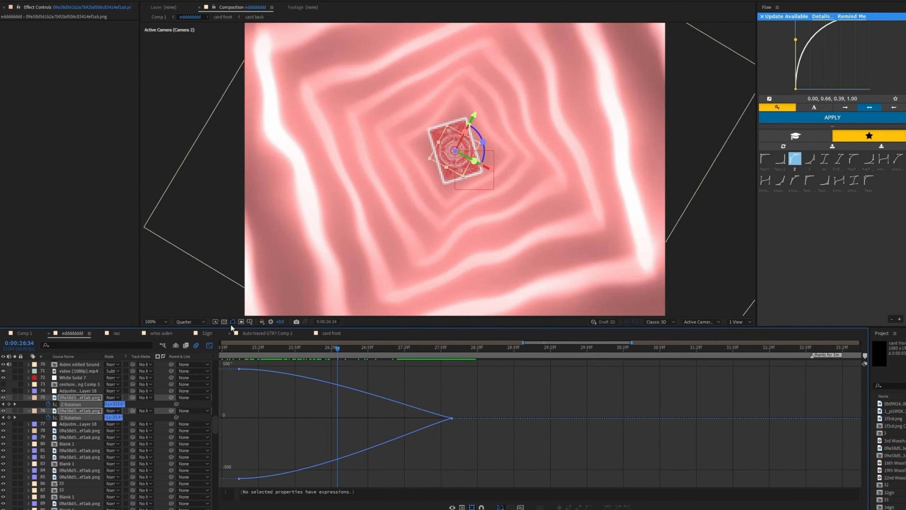
{"action": "key", "text": "space"}
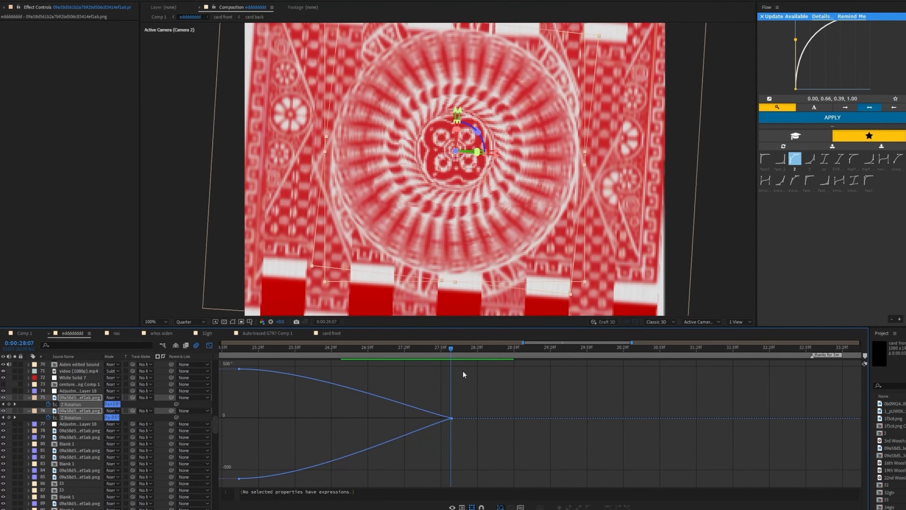
{"action": "mouse_move", "coordinate": [463, 371]}
{"action": "left_mouse_down"}
{"action": "mouse_move", "coordinate": [472, 374]}
{"action": "mouse_move", "coordinate": [453, 374]}
{"action": "left_mouse_up"}
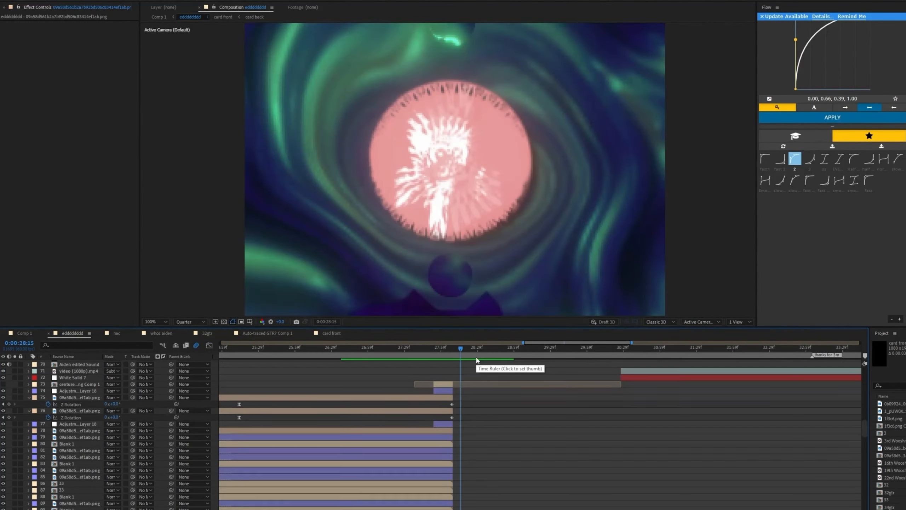
- Save the project and scrub the vortex and question mark scene back to 0:00:29:10
{"action": "key", "text": "ctrl+s"}
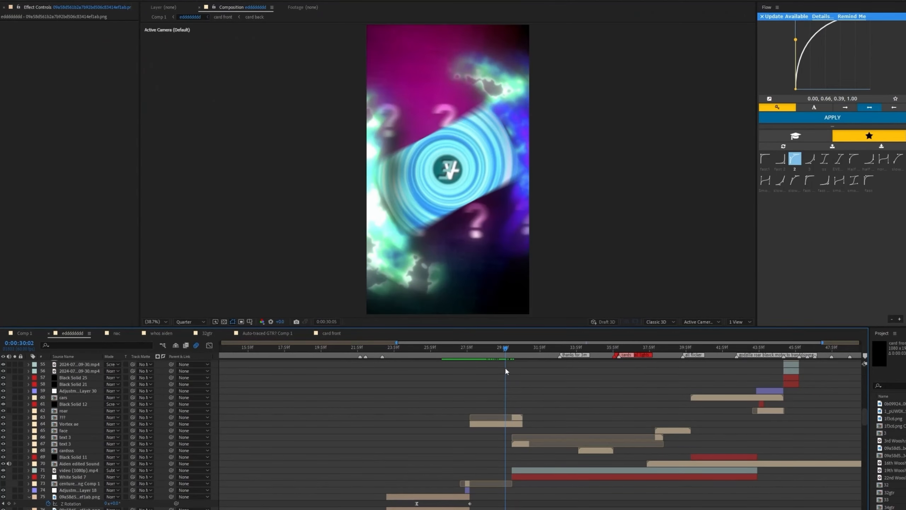
{"action": "left_click_drag", "start_coordinate": [505, 368], "coordinate": [488, 362]}
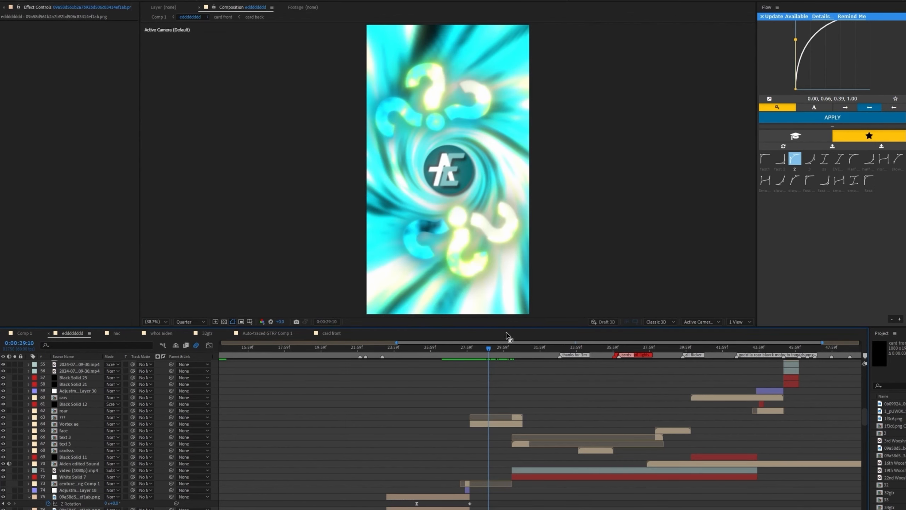
- Open the Vortex ae composition and look through the centured logo layer's effects, from Displacement Map down to S_Shake
{"action": "left_click", "coordinate": [488, 425]}
{"action": "double_click", "coordinate": [487, 424]}
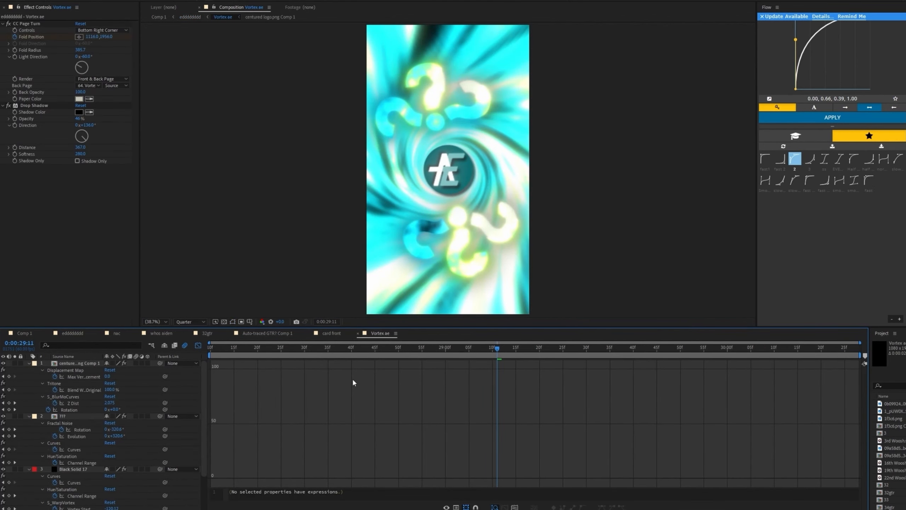
{"action": "left_click", "coordinate": [198, 345]}
{"action": "key", "text": "u"}
{"action": "left_click", "coordinate": [391, 362]}
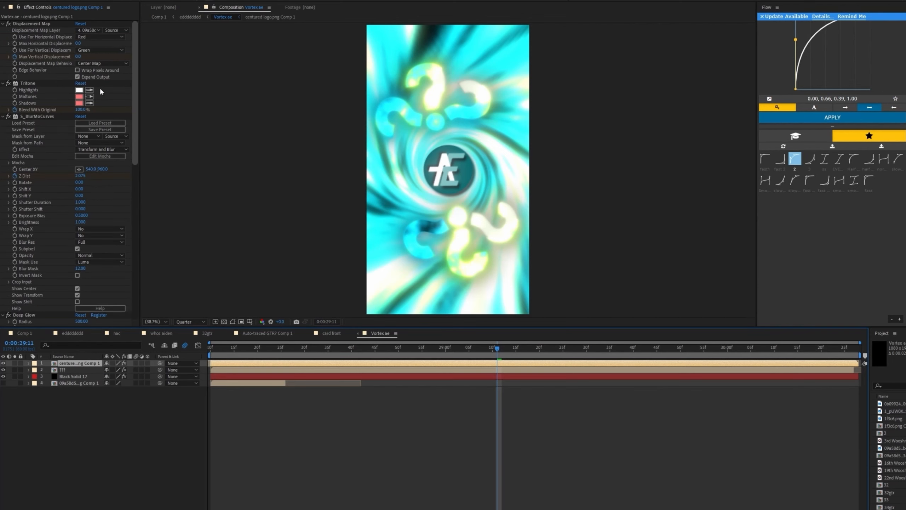
{"action": "scroll", "coordinate": [46, 97], "scroll_direction": "down", "scroll_amount": 15}
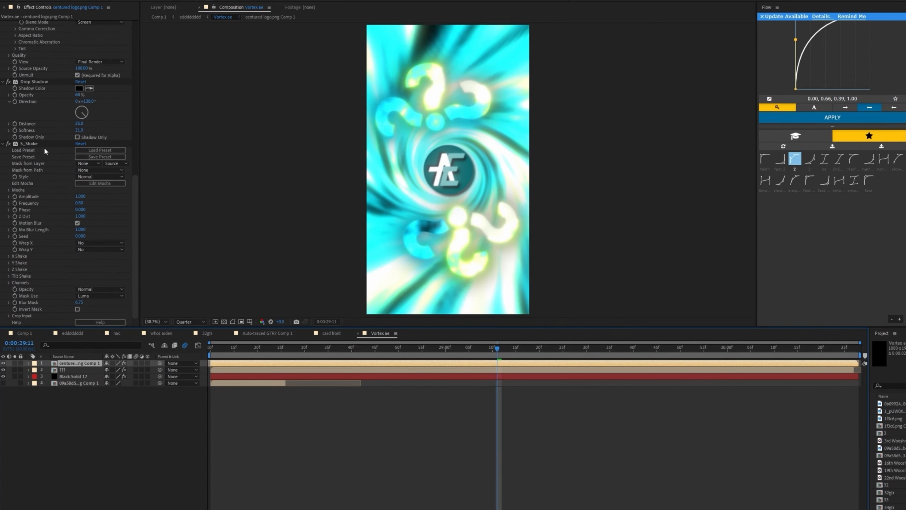
{"action": "left_click", "coordinate": [35, 143]}
- Inspect Black Solid 17's effect settings, including Curves, Hue/Saturation, S_WarpVortex and Fractal Noise
{"action": "left_click", "coordinate": [73, 376]}
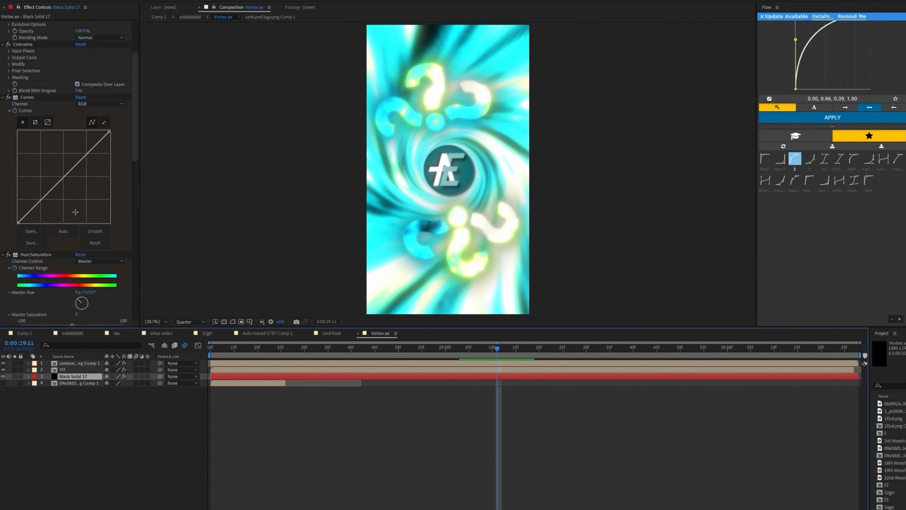
{"action": "scroll", "coordinate": [76, 212], "scroll_direction": "down", "scroll_amount": 4}
{"action": "left_click", "coordinate": [48, 235]}
{"action": "scroll", "coordinate": [65, 214], "scroll_direction": "down", "scroll_amount": 8}
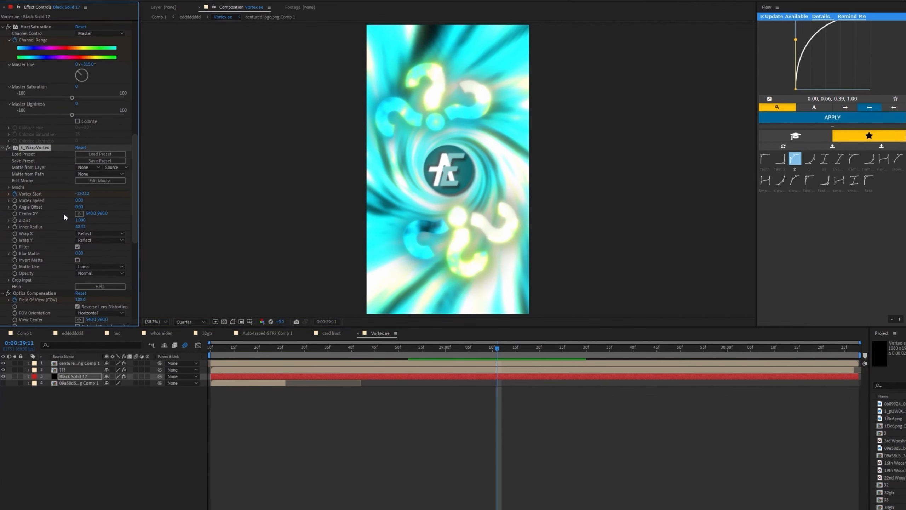
{"action": "scroll", "coordinate": [16, 85], "scroll_direction": "up", "scroll_amount": 11}
{"action": "scroll", "coordinate": [20, 68], "scroll_direction": "up", "scroll_amount": 5}
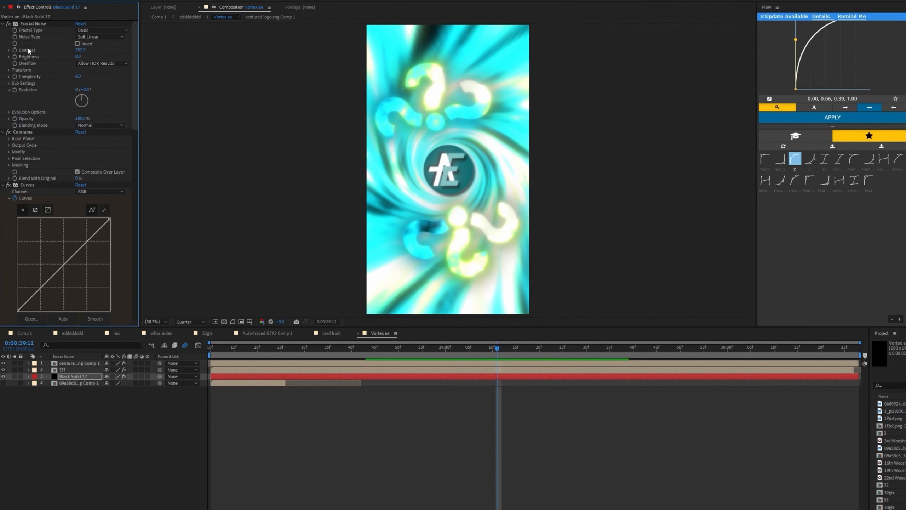
- Turn off all of Black Solid 17's effects and re-enable them in order from Fractal Noise through S_WarpVortex
{"action": "left_click", "coordinate": [2, 24]}
{"action": "left_click", "coordinate": [2, 31]}
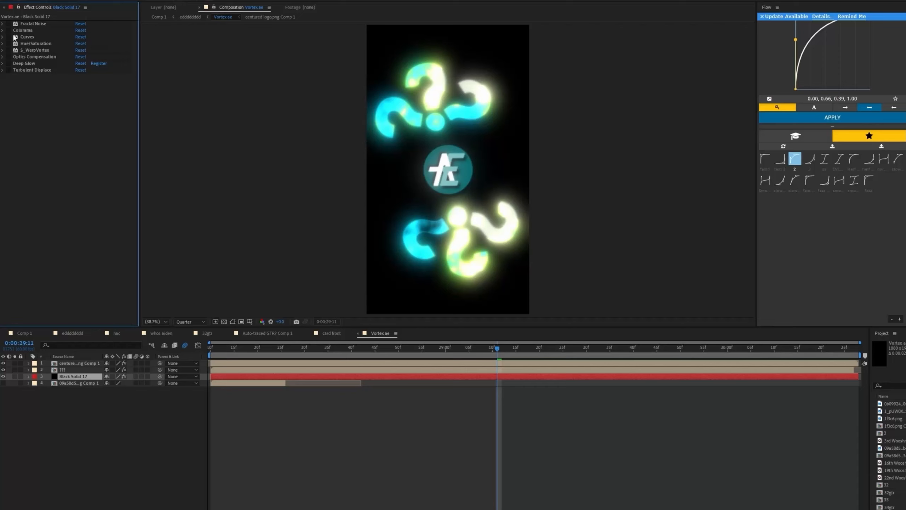
{"action": "left_click", "coordinate": [9, 23]}
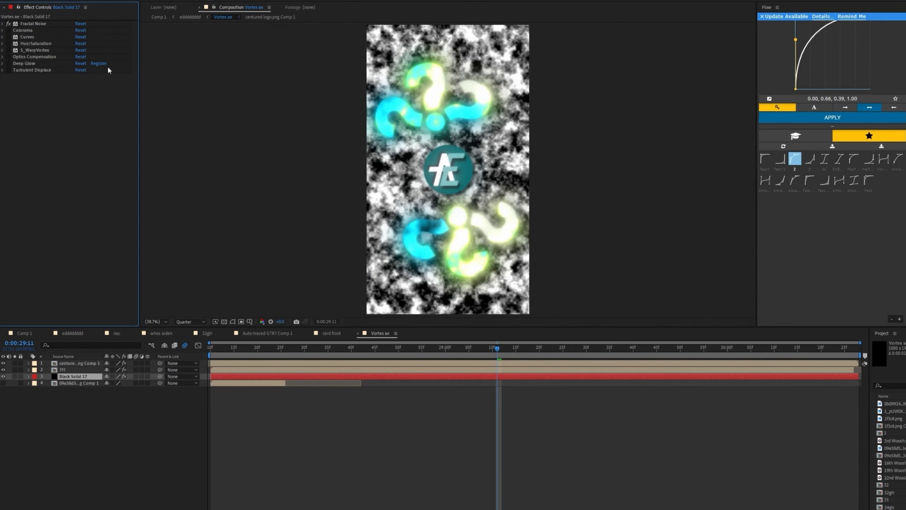
{"action": "left_click", "coordinate": [8, 31]}
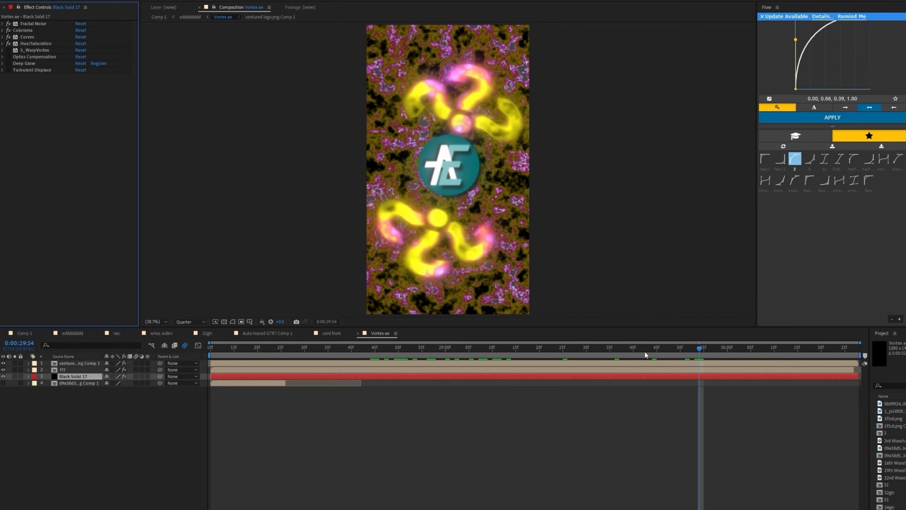
{"action": "left_click", "coordinate": [8, 49]}
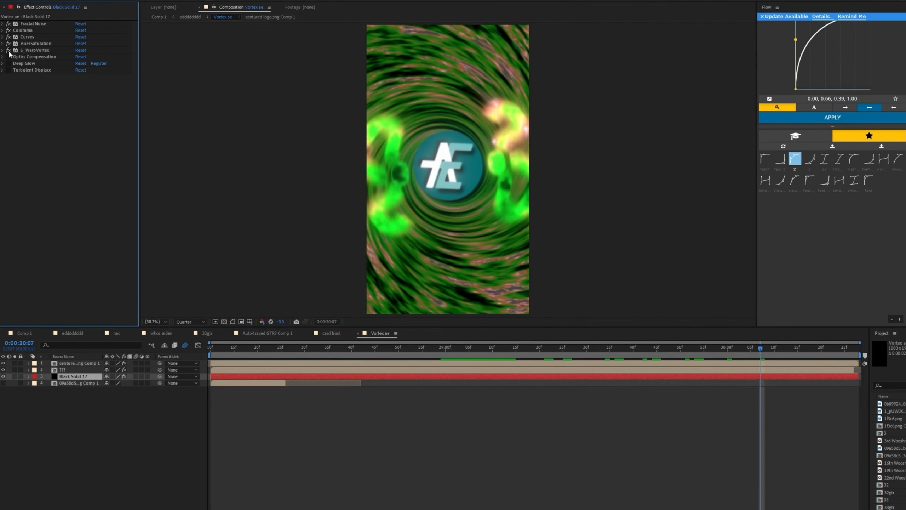
- Examine S_WarpVortex's Vortex Start curve from 0:00:28:10 and turn Black Solid 17's remaining effects, including Optics Compensation and Deep Glow, back on
{"action": "left_click_drag", "start_coordinate": [682, 353], "coordinate": [402, 355]}
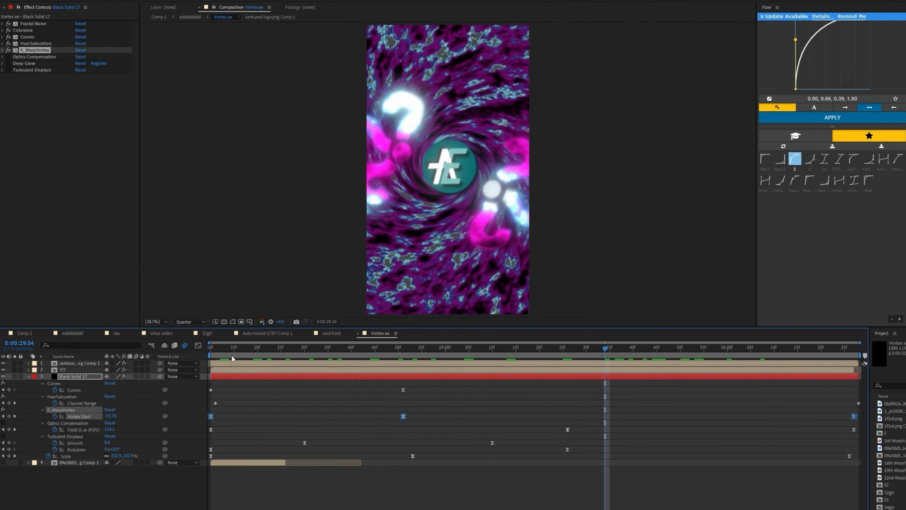
{"action": "key", "text": "shift+F3"}
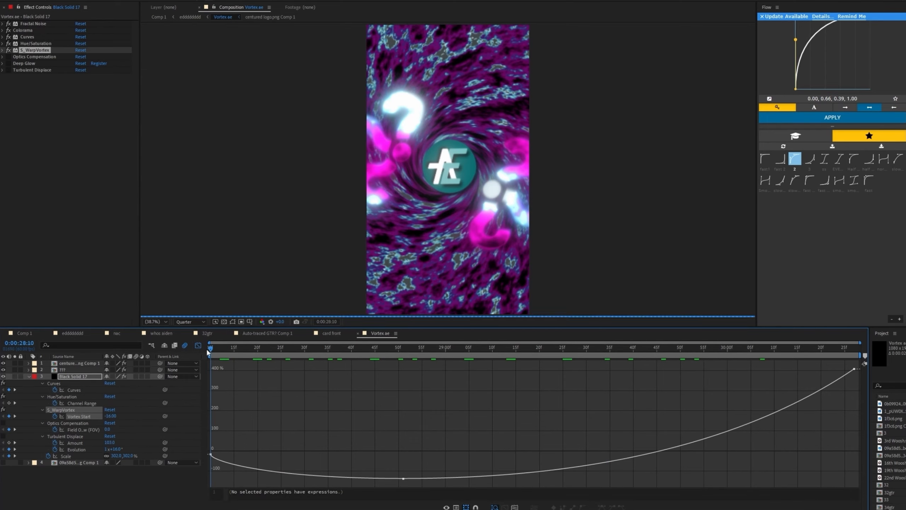
{"action": "key", "text": "space"}
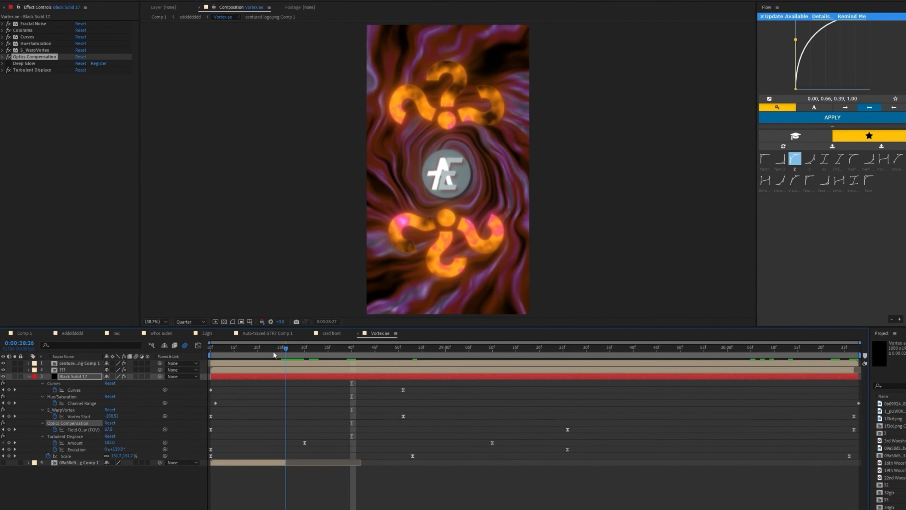
{"action": "left_click_drag", "start_coordinate": [273, 354], "coordinate": [450, 405]}
{"action": "left_click", "coordinate": [8, 63]}
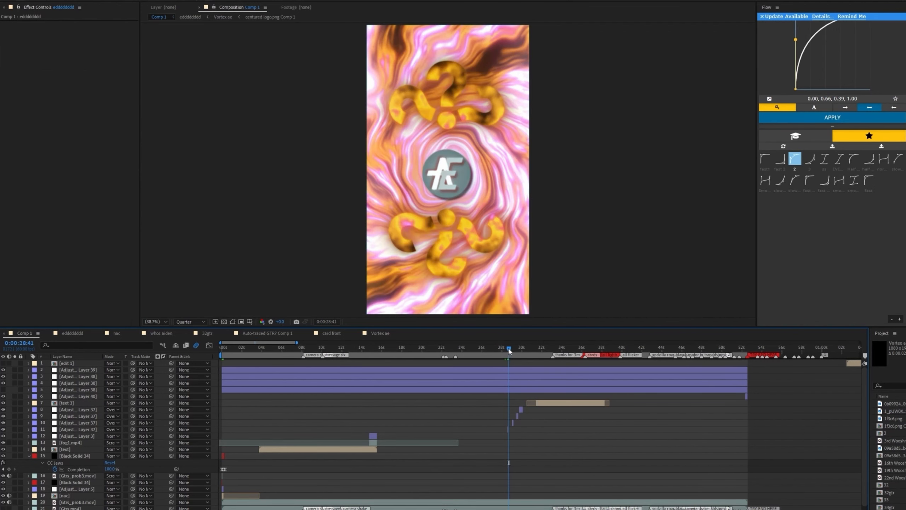
- Scrub Comp 1 from the vortex scene through the EDIT text to the light bulb and face emojis around 0:00:39:02
{"action": "left_click_drag", "start_coordinate": [509, 352], "coordinate": [548, 371]}
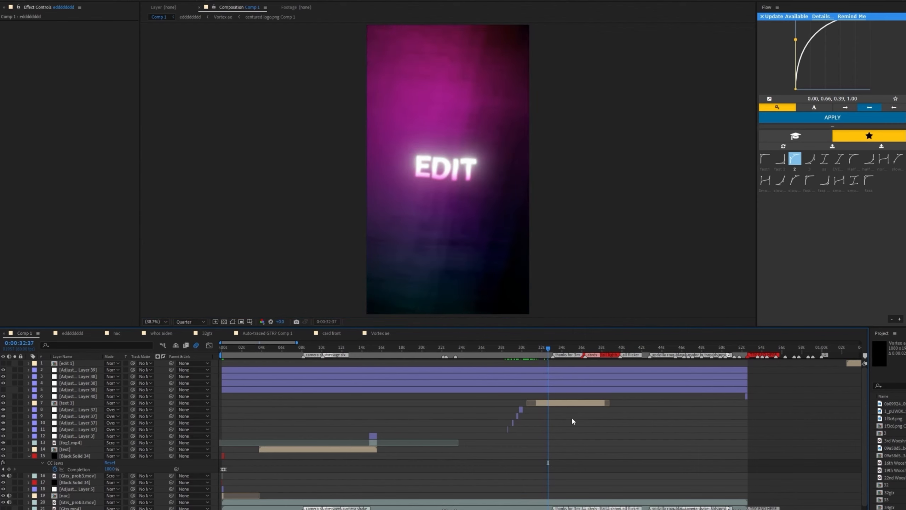
{"action": "left_click", "coordinate": [600, 351]}
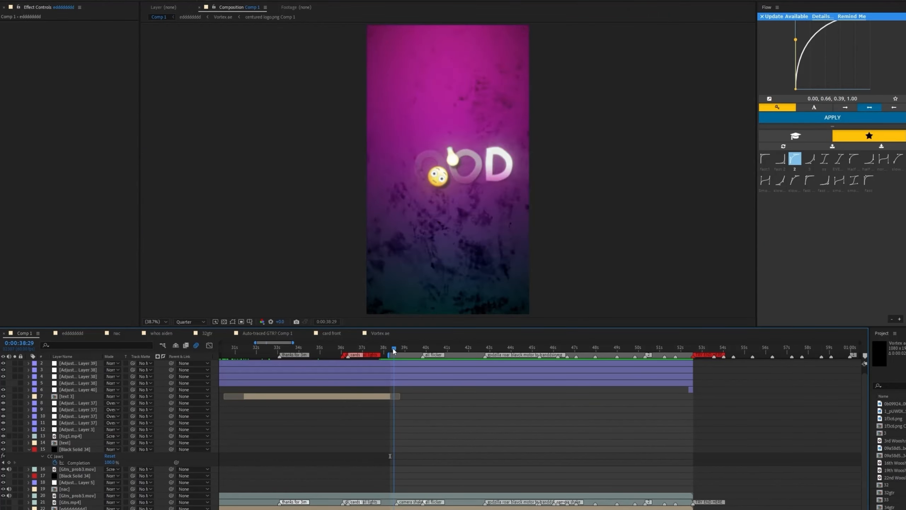
{"action": "left_click_drag", "start_coordinate": [392, 347], "coordinate": [405, 356]}
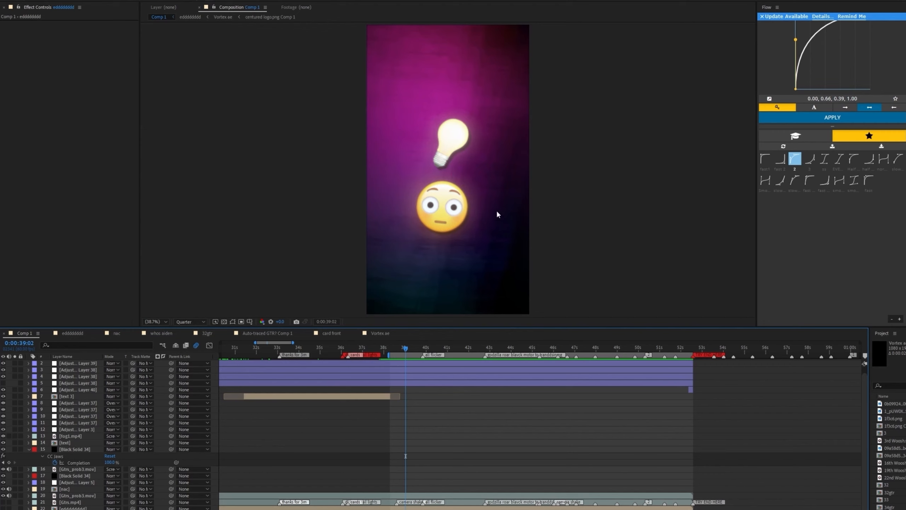
{"action": "left_click_drag", "start_coordinate": [405, 348], "coordinate": [402, 348]}
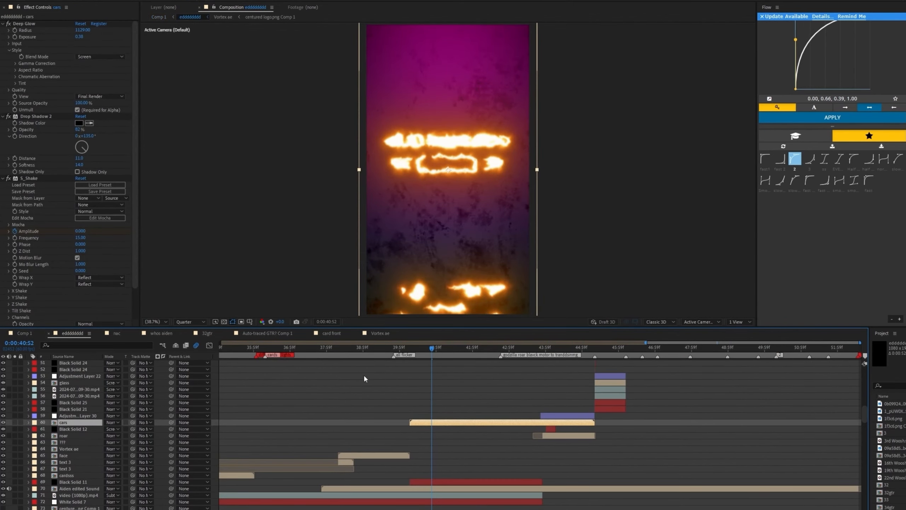
- Open the cars composition and inspect the keyframes of Null 8 and the first Black Solid 12 Saber layer at 0:00:40:37
{"action": "left_click_drag", "start_coordinate": [419, 346], "coordinate": [463, 427]}
{"action": "double_click", "coordinate": [463, 424]}
{"action": "left_click", "coordinate": [305, 362]}
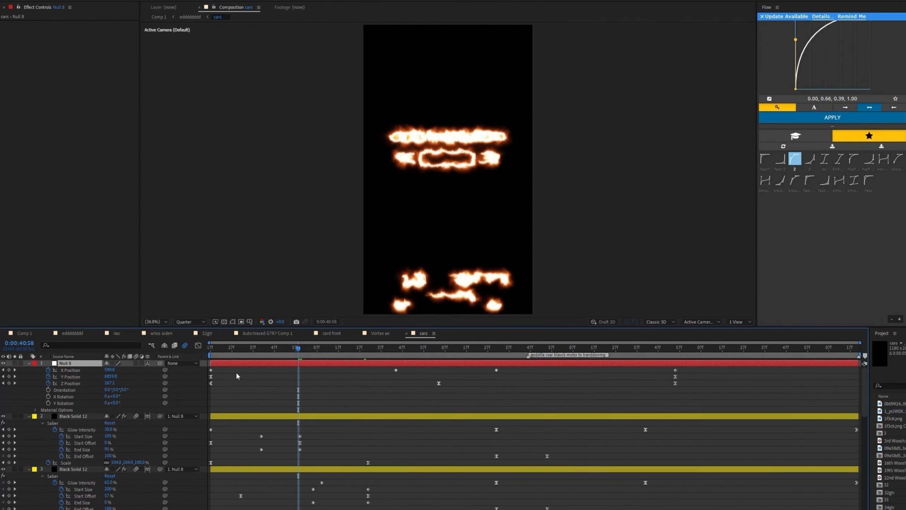
{"action": "left_click", "coordinate": [211, 383]}
{"action": "left_click_drag", "start_coordinate": [296, 348], "coordinate": [253, 350]}
{"action": "key", "text": "u"}
{"action": "left_click", "coordinate": [259, 389]}
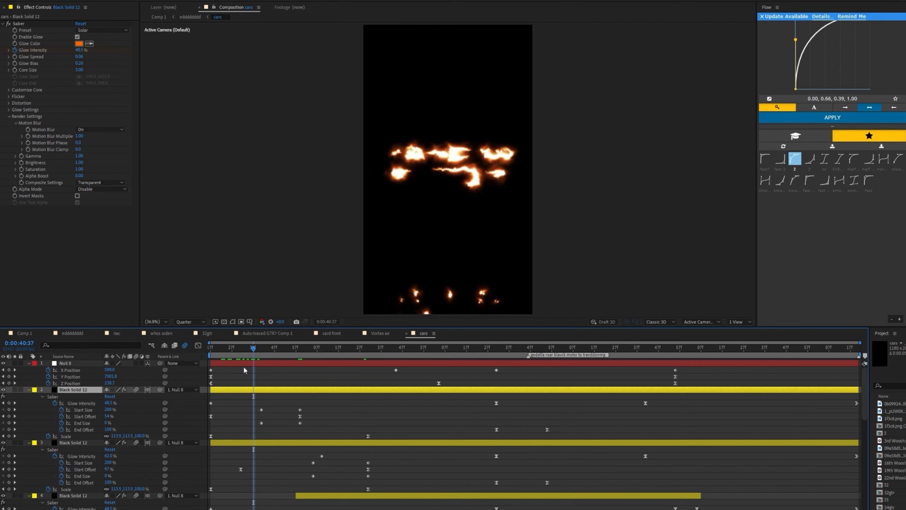
- Collapse the solids' keyframes, reveal only Null 8's position keyframes and examine its Z Position curve up to 0:00:43:20
{"action": "left_click", "coordinate": [245, 365]}
{"action": "left_click", "coordinate": [280, 375]}
{"action": "key", "text": "u"}
{"action": "left_click", "coordinate": [350, 364]}
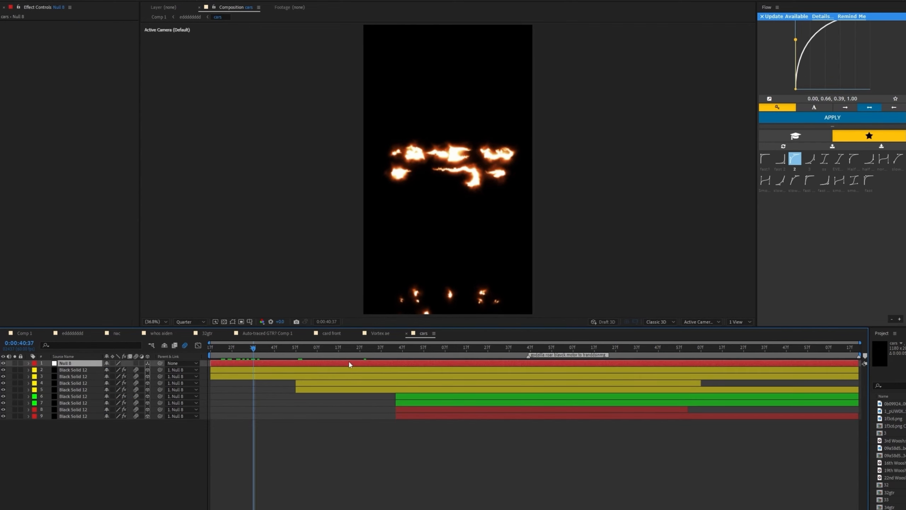
{"action": "key", "text": "u"}
{"action": "left_click_drag", "start_coordinate": [250, 348], "coordinate": [412, 361]}
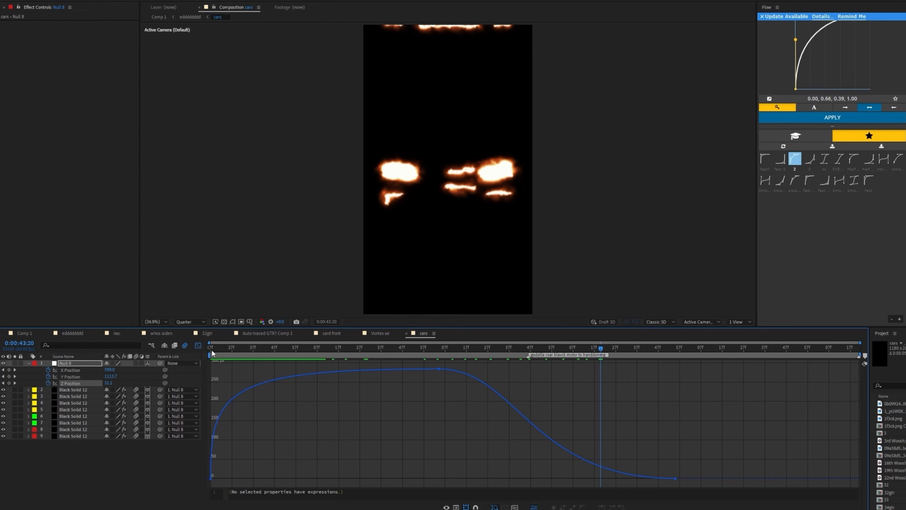
- Examine Null 8's Y Position curve from 0:00:40:17 onward and its X Position curve
{"action": "left_click_drag", "start_coordinate": [211, 349], "coordinate": [199, 376]}
{"action": "left_click", "coordinate": [71, 376]}
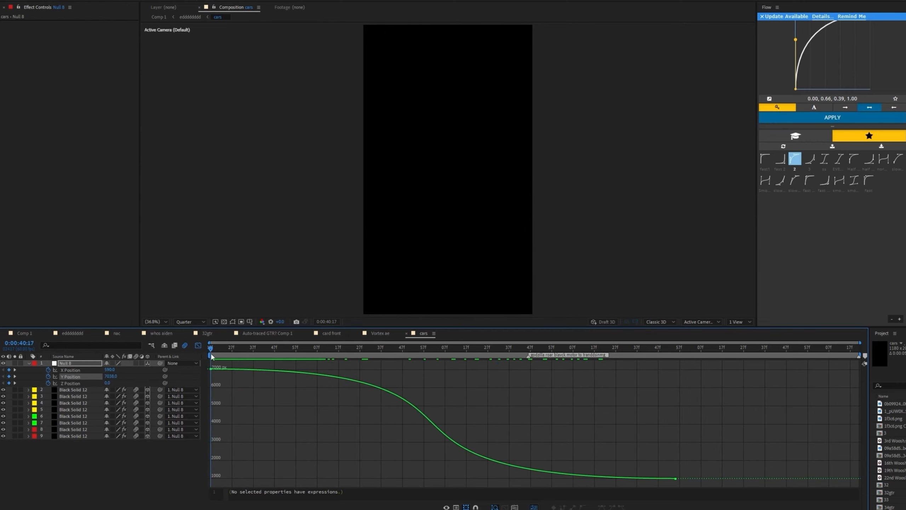
{"action": "left_click_drag", "start_coordinate": [257, 351], "coordinate": [649, 416]}
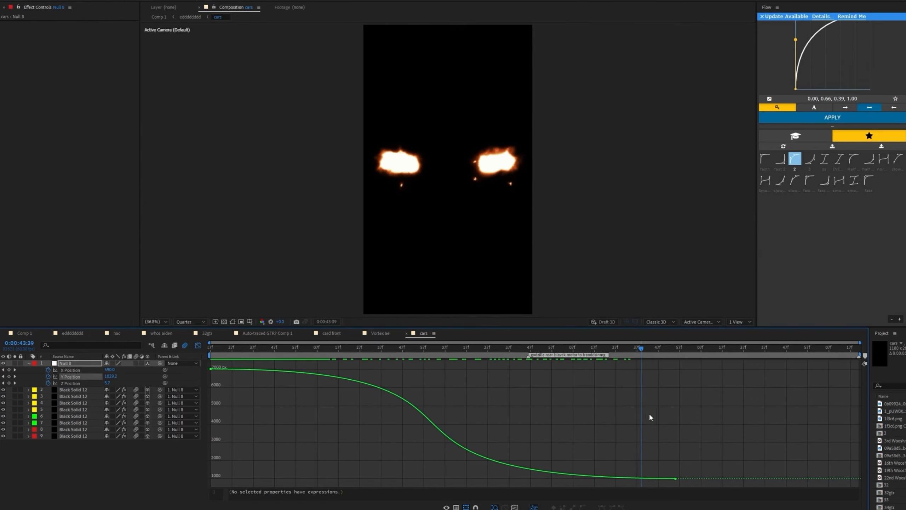
{"action": "left_click", "coordinate": [81, 370]}
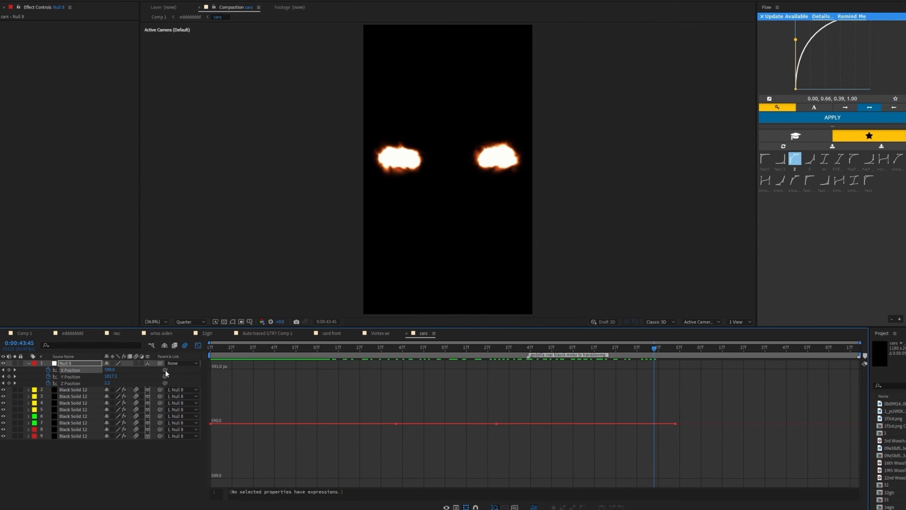
{"action": "left_click", "coordinate": [199, 345]}
- Examine the Saber Start Offset curve on layer 2 and the End Offset curve on layer 9, scrubbing to 0:00:43:25
{"action": "left_click", "coordinate": [303, 389]}
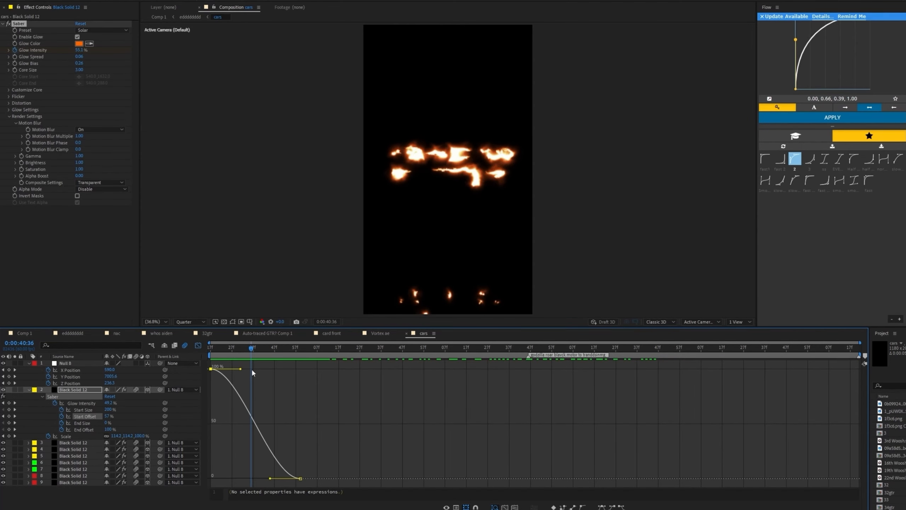
{"action": "left_click_drag", "start_coordinate": [252, 370], "coordinate": [282, 382]}
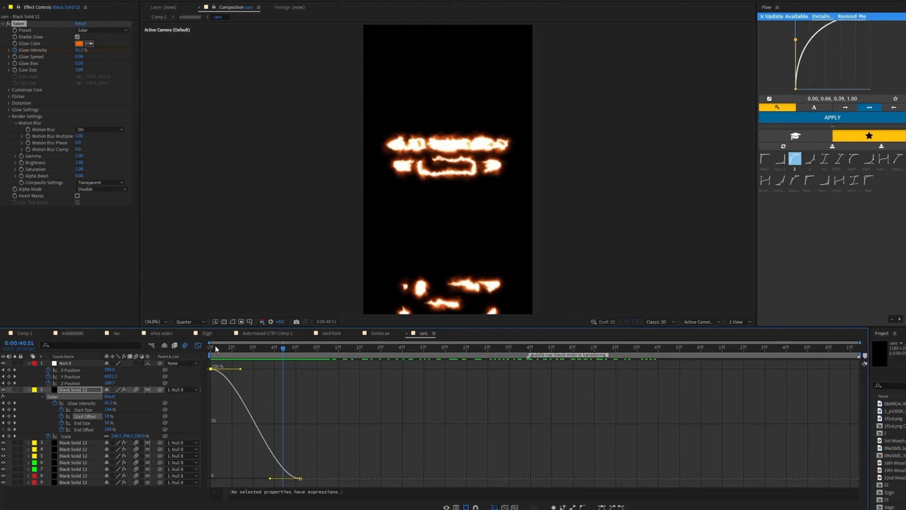
{"action": "left_click_drag", "start_coordinate": [216, 347], "coordinate": [311, 377]}
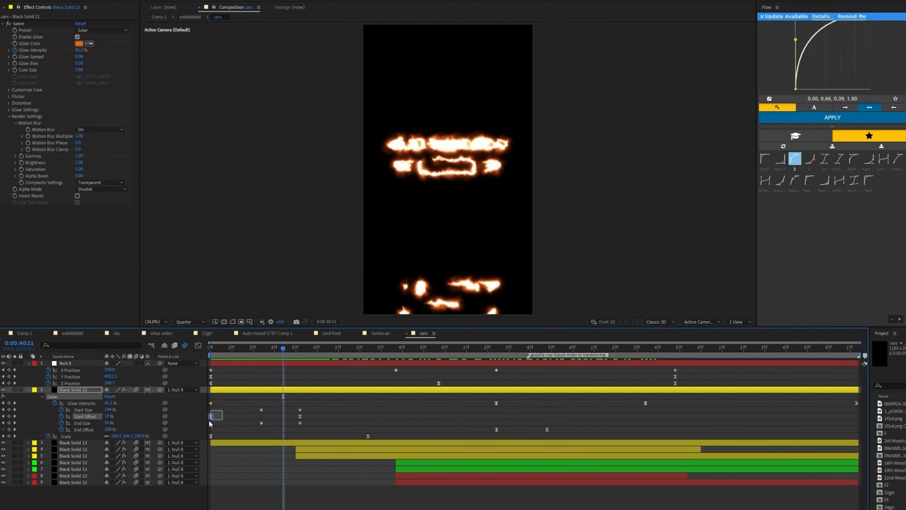
{"action": "left_click", "coordinate": [96, 429]}
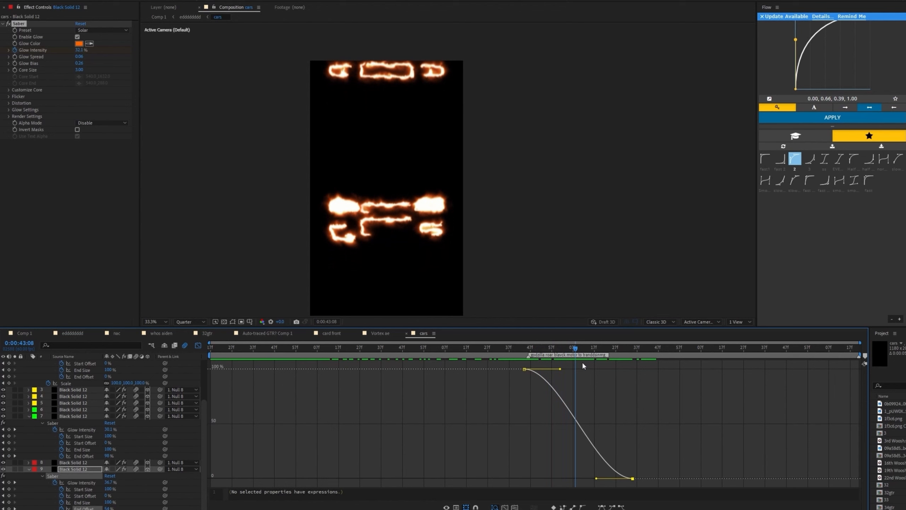
{"action": "left_click_drag", "start_coordinate": [582, 362], "coordinate": [612, 363]}
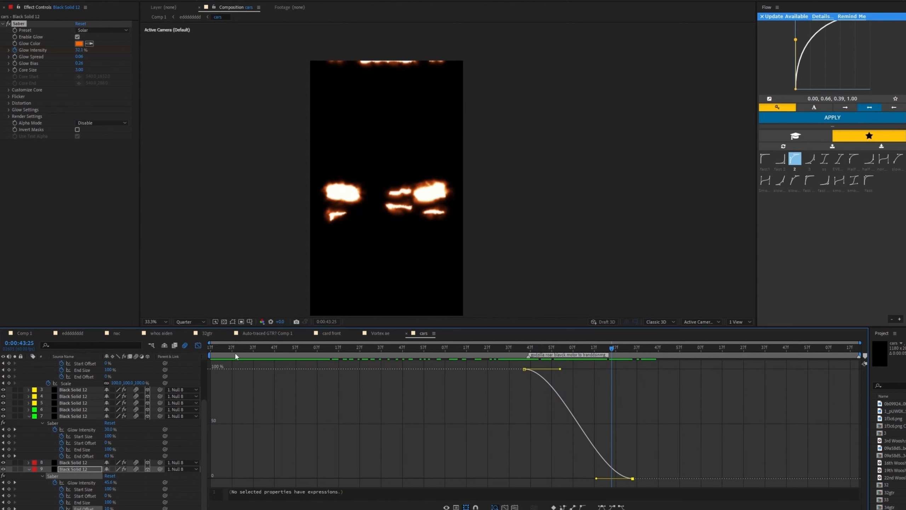
- Reveal the masks of the Black Solid 12 on layer 9 and look through their mask paths
{"action": "left_click", "coordinate": [199, 345]}
{"action": "key", "text": "m"}
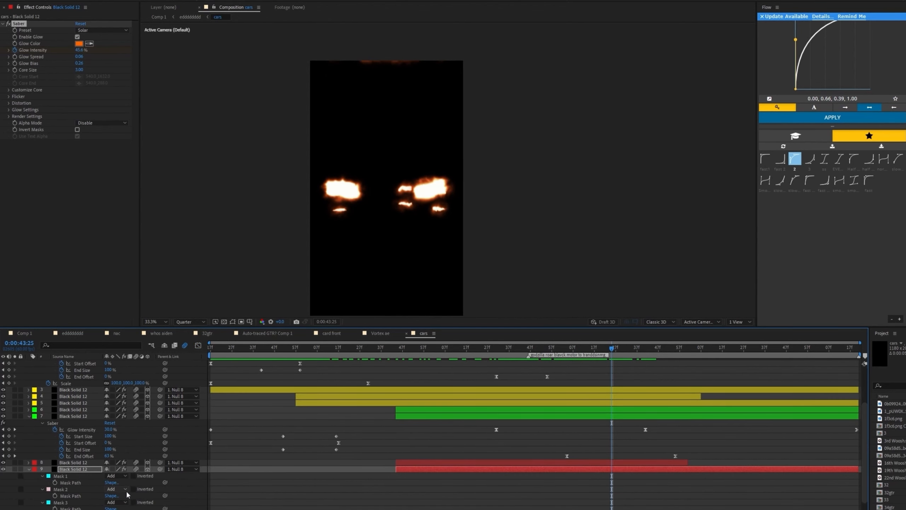
{"action": "scroll", "coordinate": [494, 485], "scroll_direction": "down", "scroll_amount": 1}
{"action": "scroll", "coordinate": [464, 238], "scroll_direction": "down", "scroll_amount": 2}
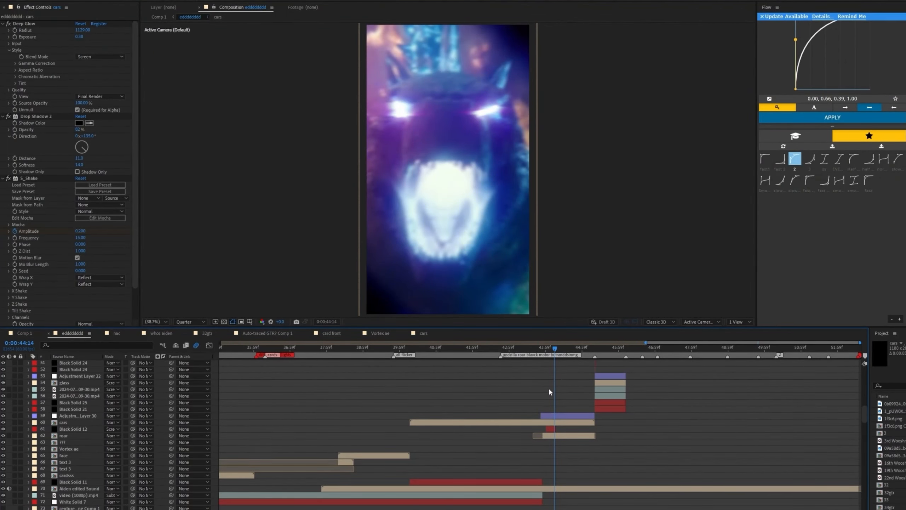
- Scrub the main edit composition through the transition from the glowing headlights at 0:00:43:45 to the roaring creature
{"action": "scroll", "coordinate": [549, 392], "scroll_direction": "up", "scroll_amount": 3}
{"action": "left_click", "coordinate": [474, 351]}
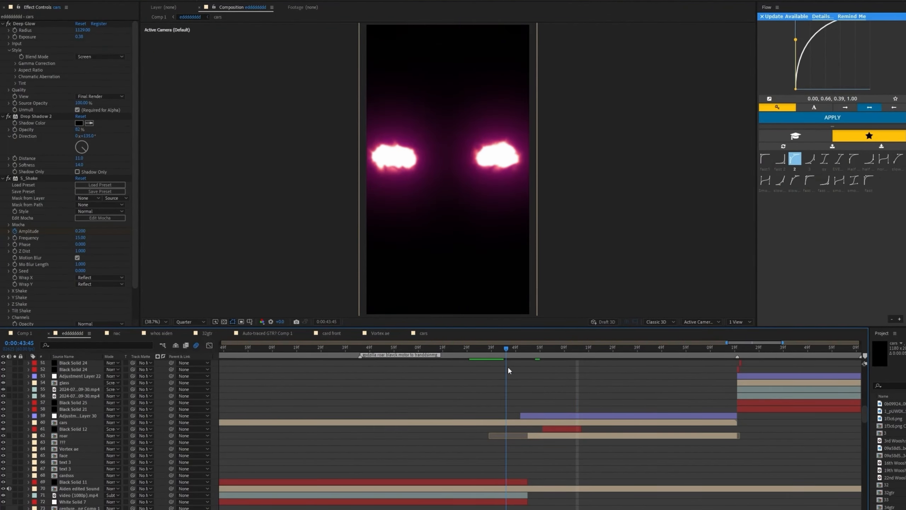
{"action": "left_click_drag", "start_coordinate": [523, 378], "coordinate": [494, 422]}
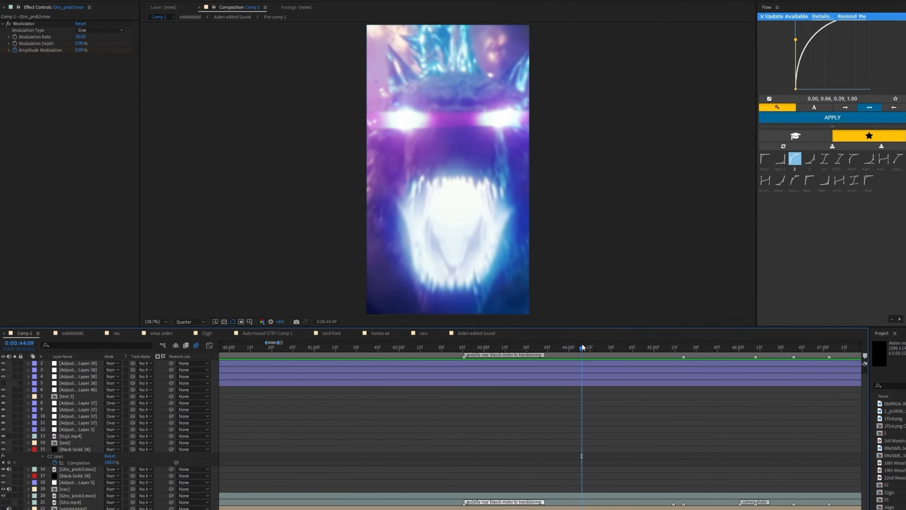
- Scrub Comp 1 back to 0:00:43:56 and show the edited sound composition with its sound effect layers
{"action": "left_click_drag", "start_coordinate": [582, 347], "coordinate": [562, 353]}
{"action": "left_click", "coordinate": [80, 337]}
{"action": "left_click", "coordinate": [476, 333]}
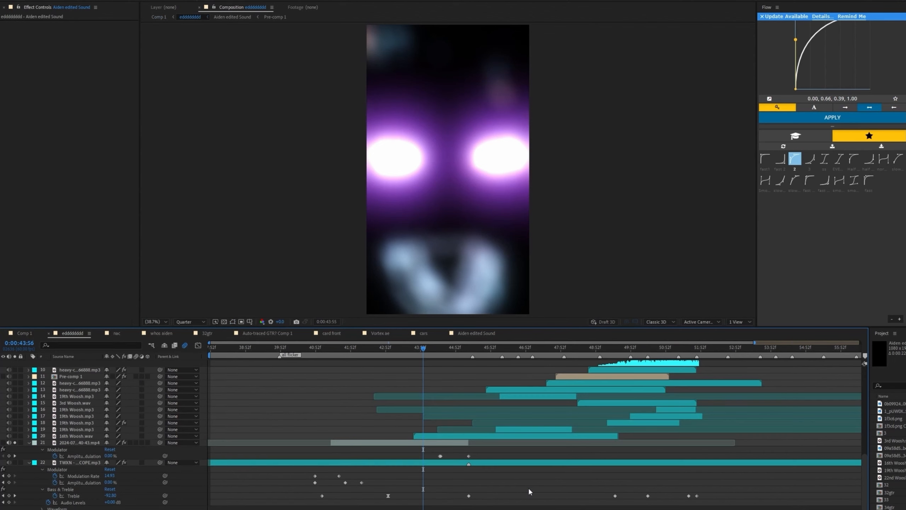
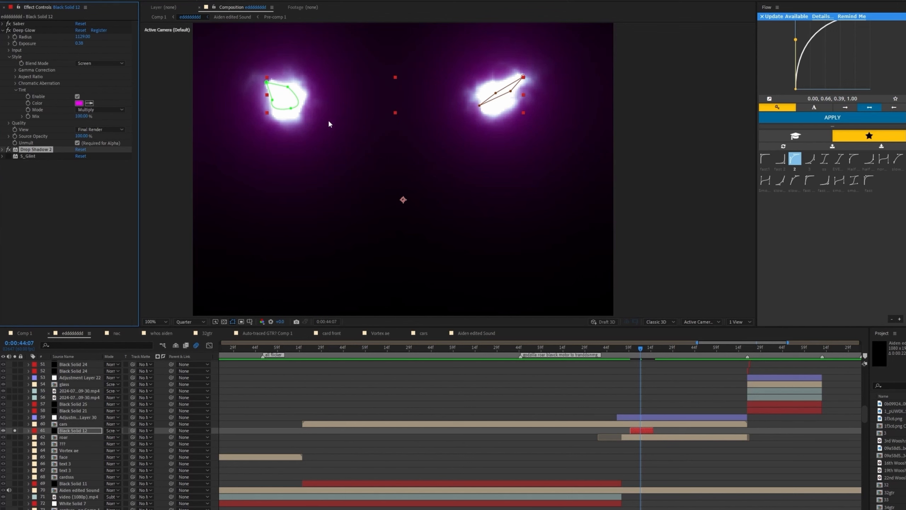
- Restore the S_Glint effect on Black Solid 12, select it and preview the headlight glow
{"action": "key", "text": "ctrl+z"}
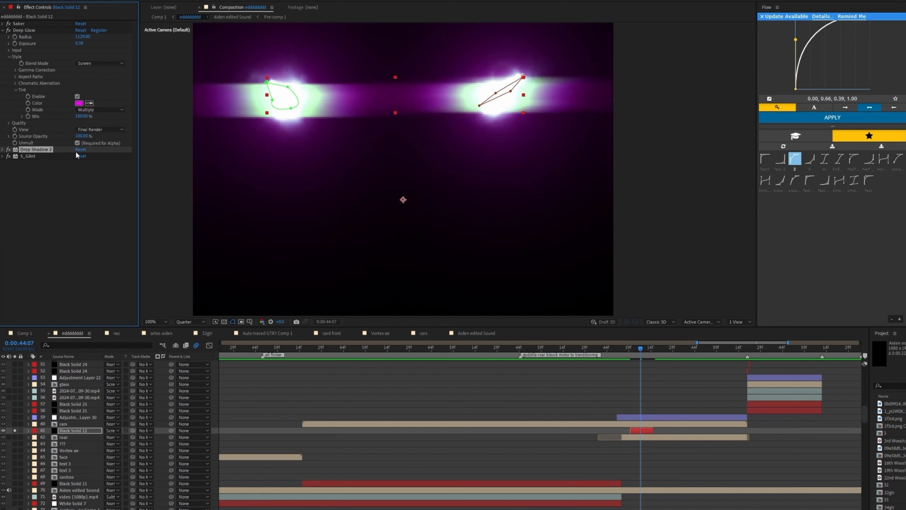
{"action": "left_click", "coordinate": [38, 158]}
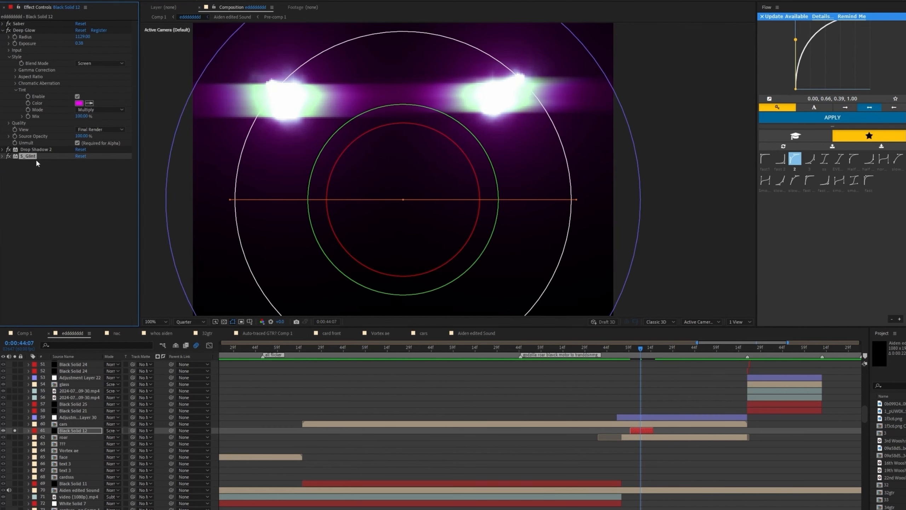
{"action": "left_click", "coordinate": [575, 367]}
{"action": "key", "text": "space"}
{"action": "left_click_drag", "start_coordinate": [659, 373], "coordinate": [432, 431]}
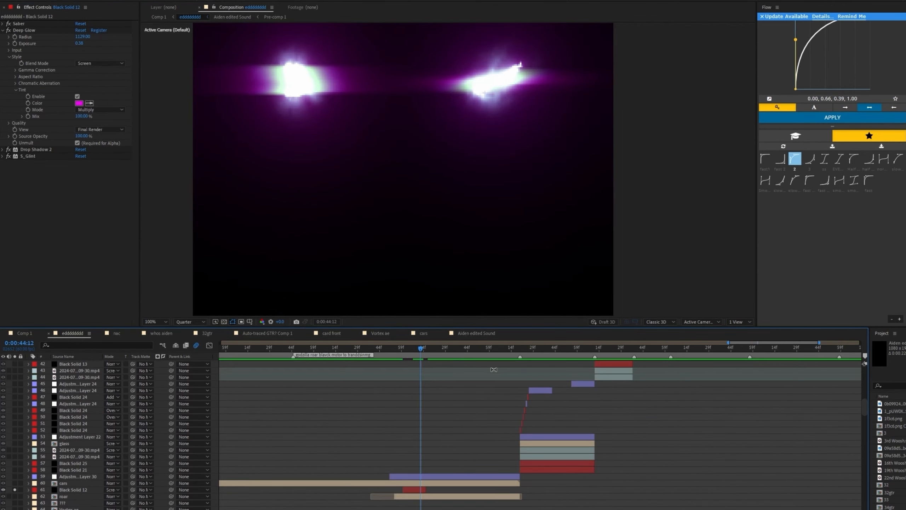
- Scrub through the staggered Black Solid 24 flicker layers to 0:00:45:22 and preview the neon car shot
{"action": "left_click_drag", "start_coordinate": [421, 350], "coordinate": [525, 383]}
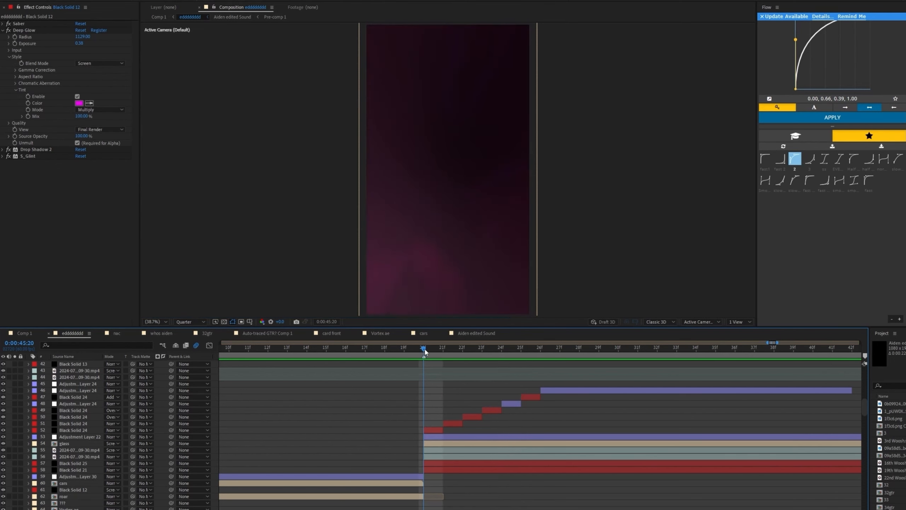
{"action": "left_click_drag", "start_coordinate": [431, 349], "coordinate": [522, 371]}
{"action": "key", "text": "minus"}
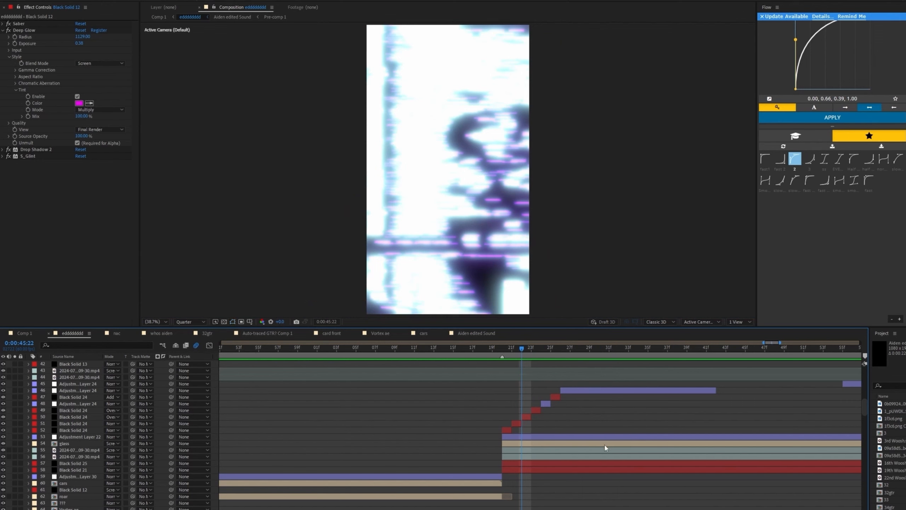
{"action": "key", "text": "space"}
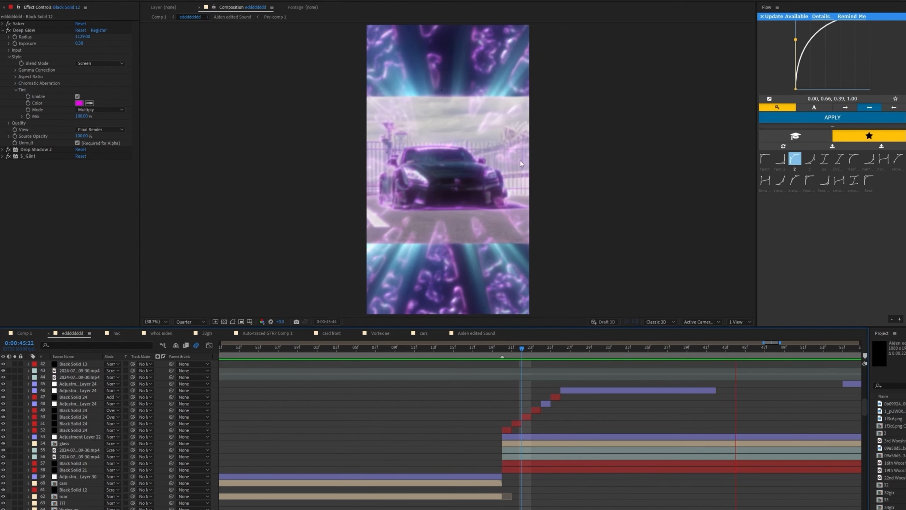
{"action": "key", "text": "ctrl+s"}
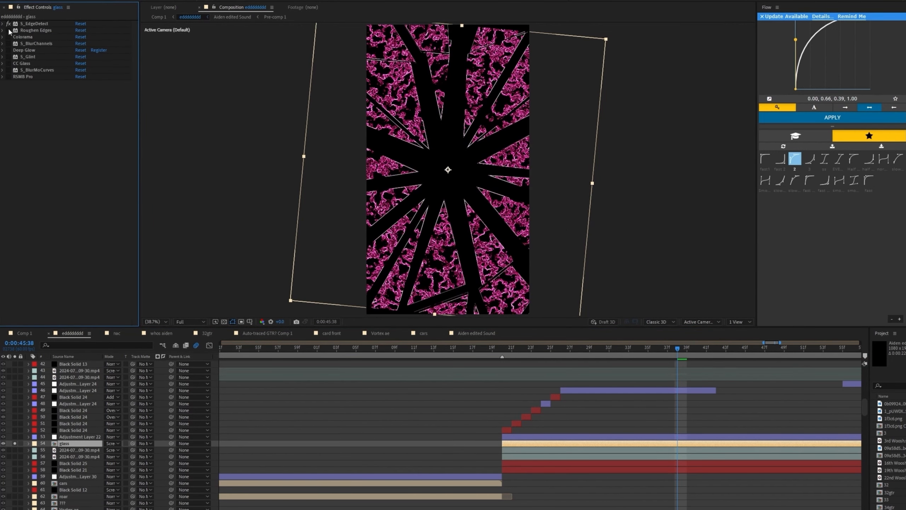
- Toggle Roughen Edges on the soloed glass layer to compare the shards, leaving the effect on and selected
{"action": "left_click", "coordinate": [8, 30]}
{"action": "left_click", "coordinate": [8, 31]}
{"action": "left_click", "coordinate": [8, 31]}
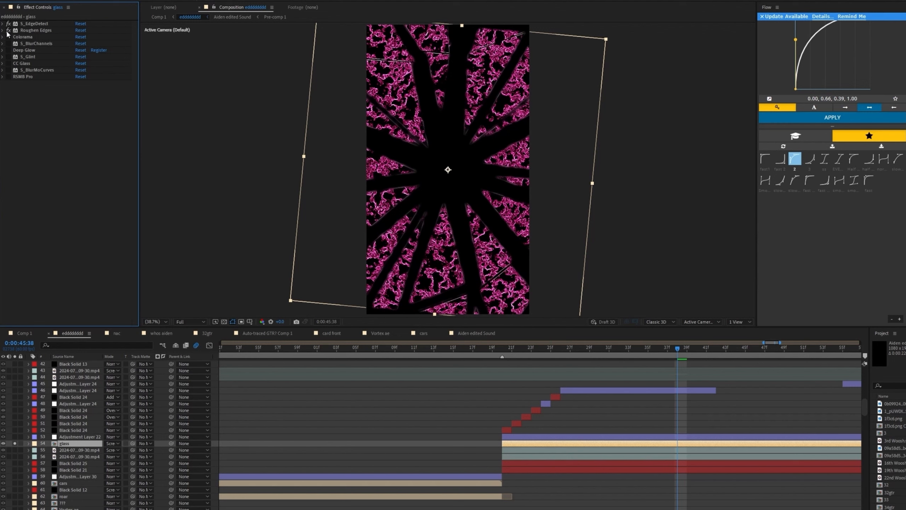
{"action": "left_click", "coordinate": [28, 32]}
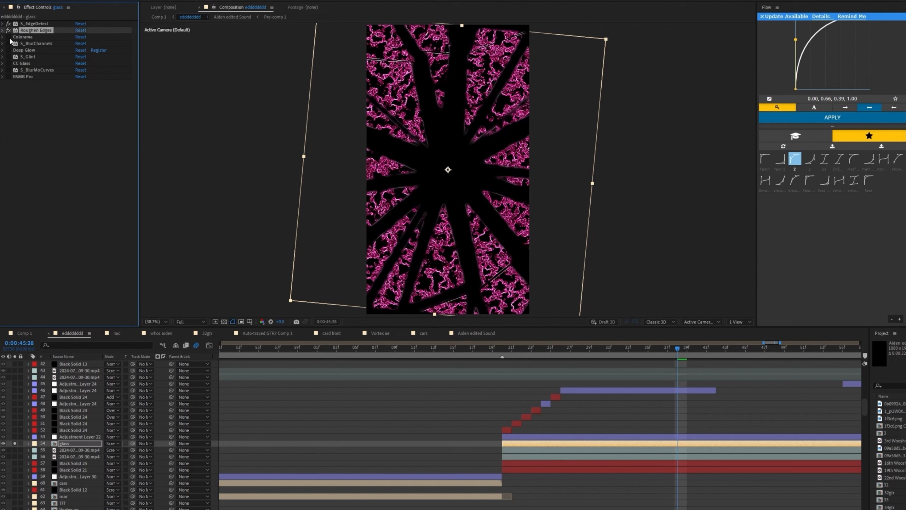
- Expand the glass layer's Colorama effect and reveal its Output Cycle colour wheel
{"action": "key", "text": "slash"}
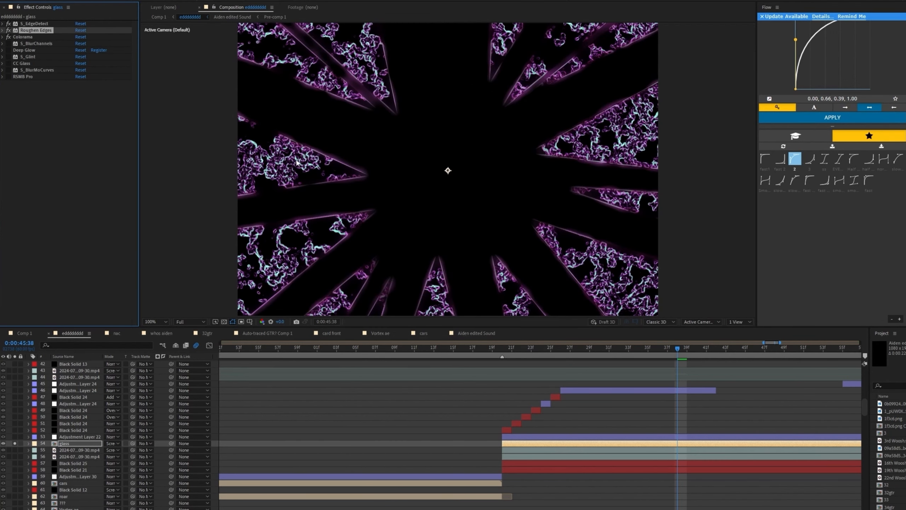
{"action": "left_click", "coordinate": [2, 37]}
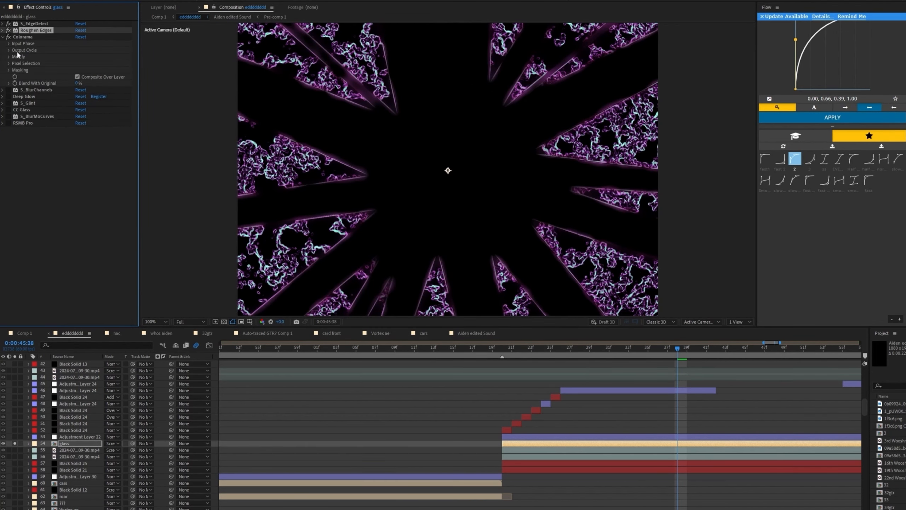
{"action": "left_click", "coordinate": [8, 50]}
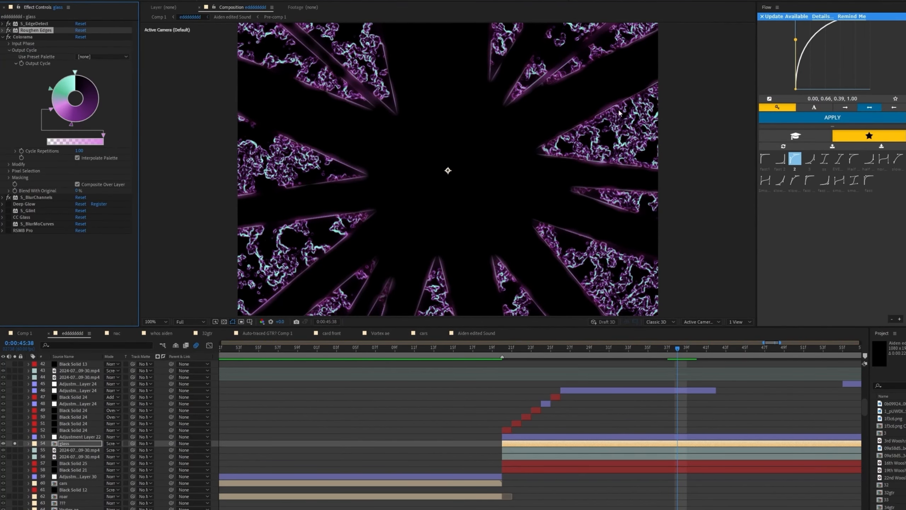
- Turn on the glass layer's Deep Glow, S_Glint, CC Glass and S_BlurMoCurves effects in turn and inspect the shards
{"action": "left_click_drag", "start_coordinate": [555, 214], "coordinate": [525, 118]}
{"action": "left_click", "coordinate": [9, 204]}
{"action": "left_click_drag", "start_coordinate": [537, 173], "coordinate": [548, 147]}
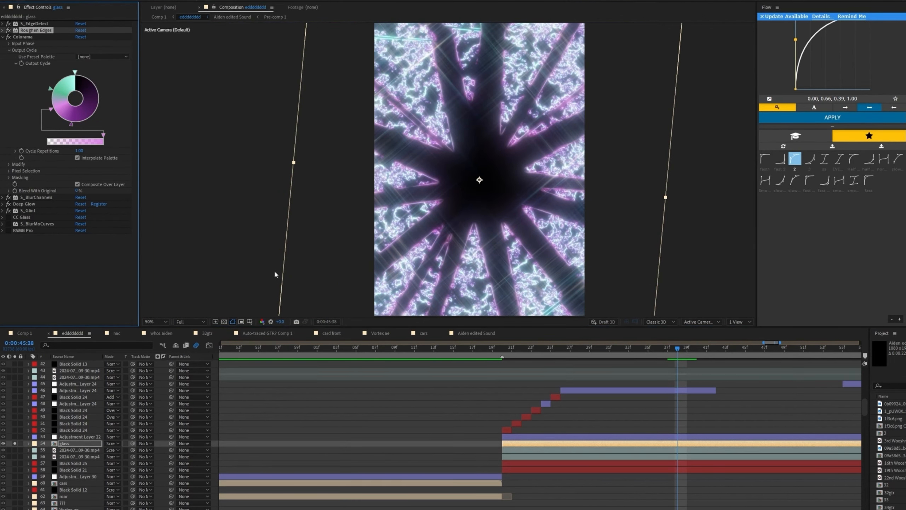
{"action": "left_click", "coordinate": [39, 210]}
{"action": "left_click", "coordinate": [518, 252]}
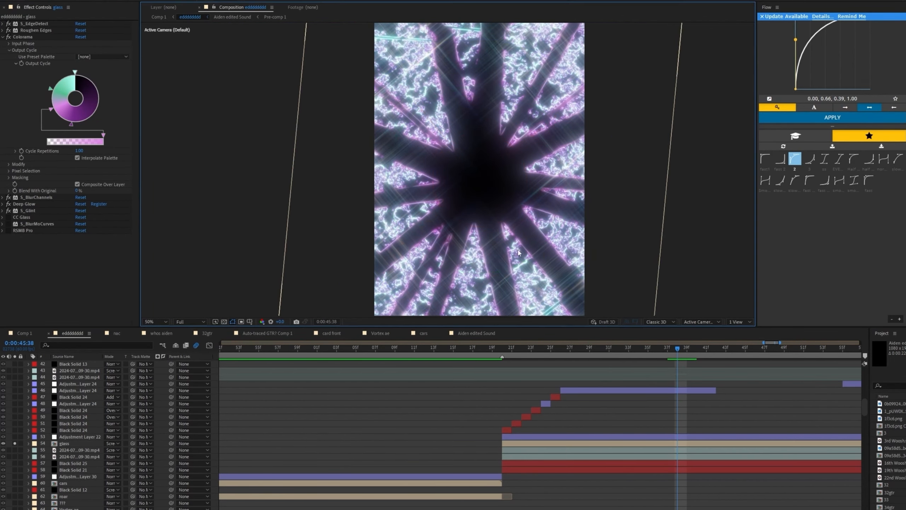
{"action": "left_click", "coordinate": [8, 217]}
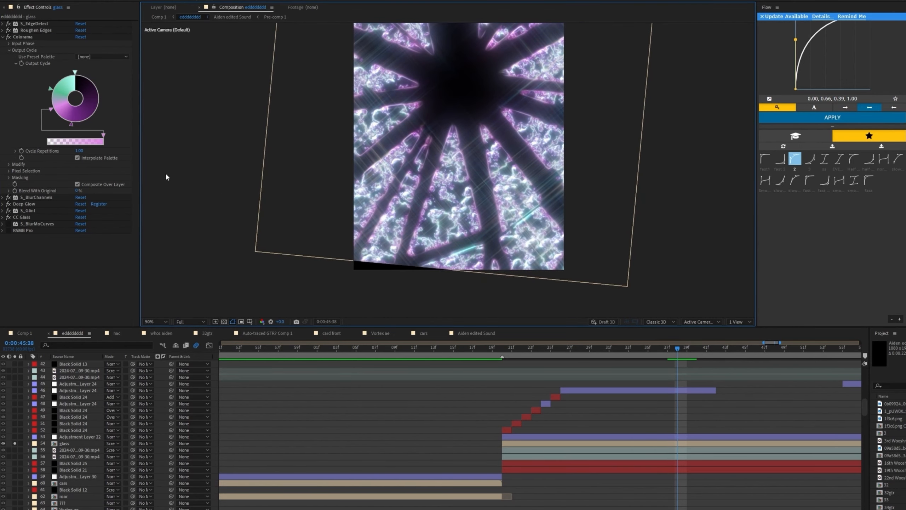
{"action": "left_click", "coordinate": [10, 223]}
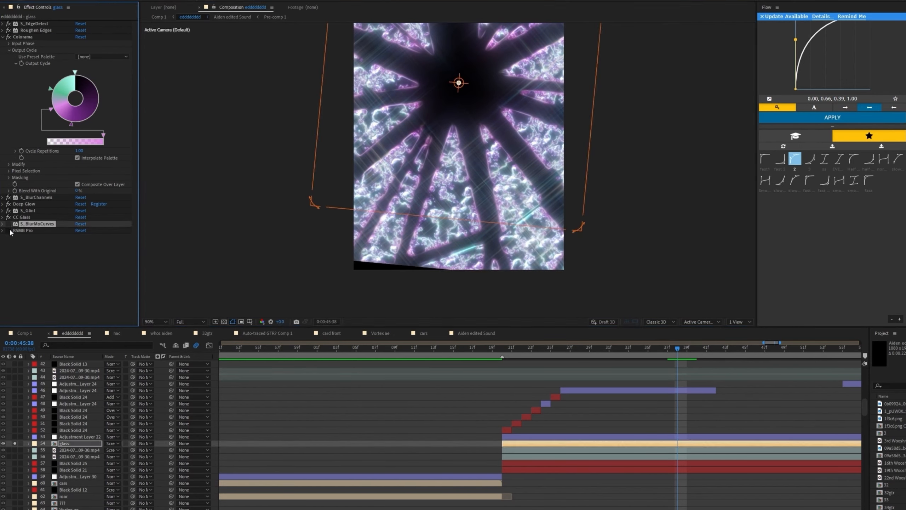
{"action": "left_click_drag", "start_coordinate": [498, 97], "coordinate": [492, 214]}
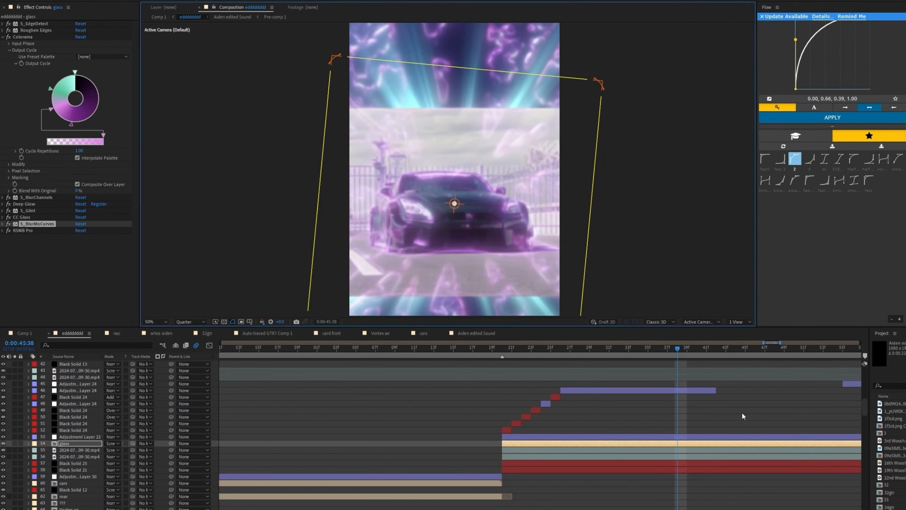
- Try the Normal blend mode on video layer 55 and undo the change
{"action": "left_click_drag", "start_coordinate": [740, 411], "coordinate": [542, 394]}
{"action": "left_click", "coordinate": [156, 321]}
{"action": "left_click", "coordinate": [163, 338]}
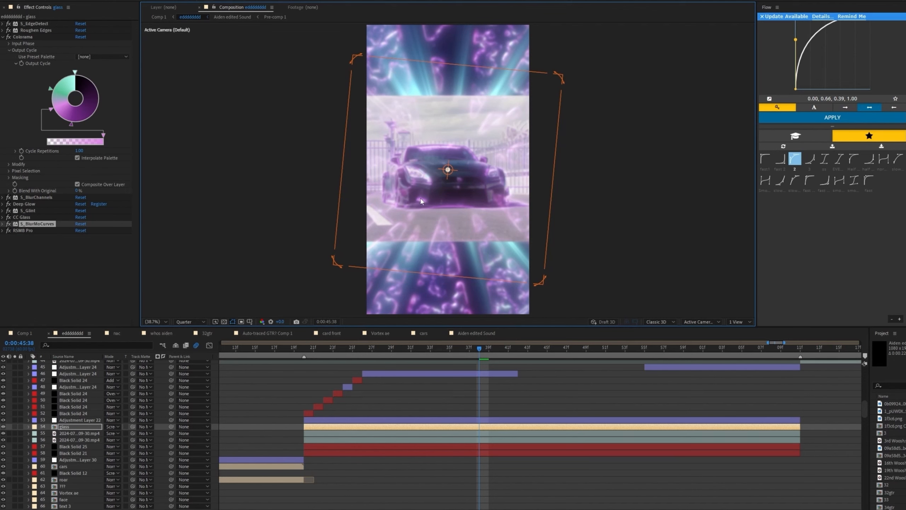
{"action": "left_click", "coordinate": [112, 433]}
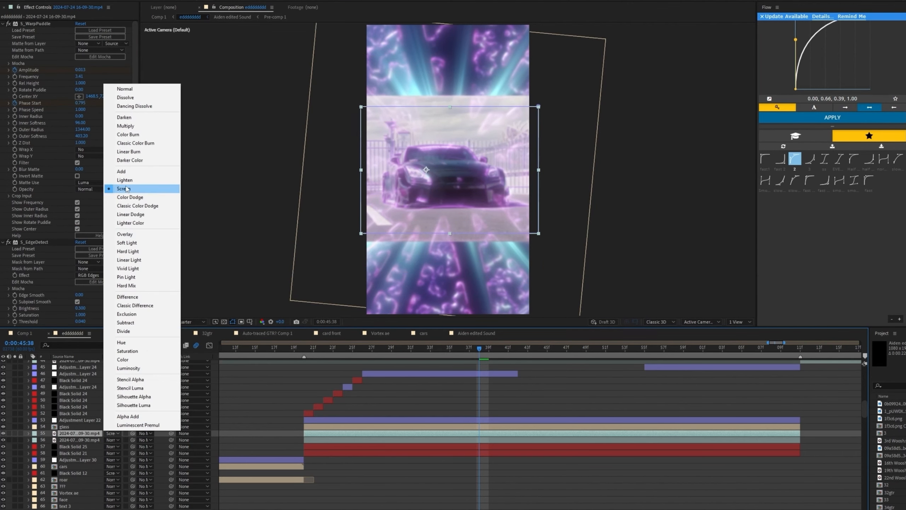
{"action": "left_click", "coordinate": [125, 88]}
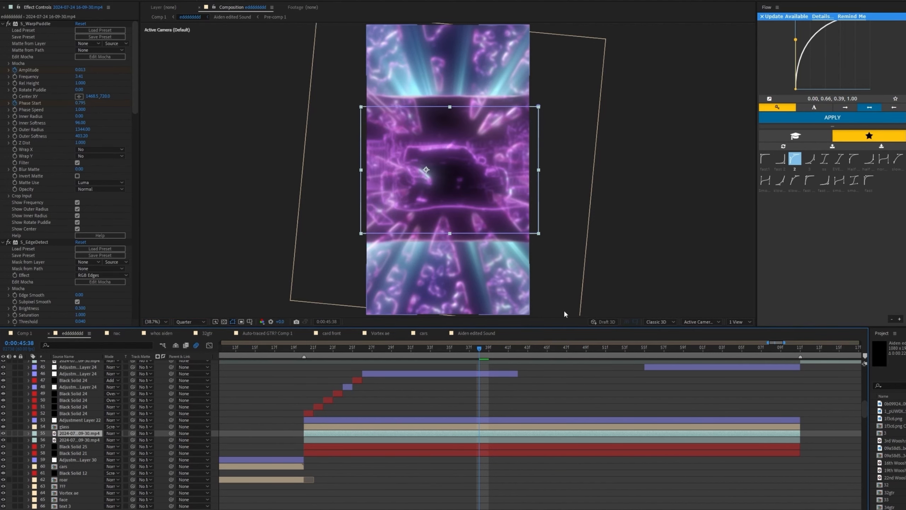
{"action": "key", "text": "ctrl+z"}
- Scrub to 0:00:45:56 and collapse the effects of Black Solid 25 to review its stack from Fractal Noise to S_Rays
{"action": "left_click_drag", "start_coordinate": [525, 351], "coordinate": [654, 375]}
{"action": "left_click_drag", "start_coordinate": [726, 397], "coordinate": [539, 428]}
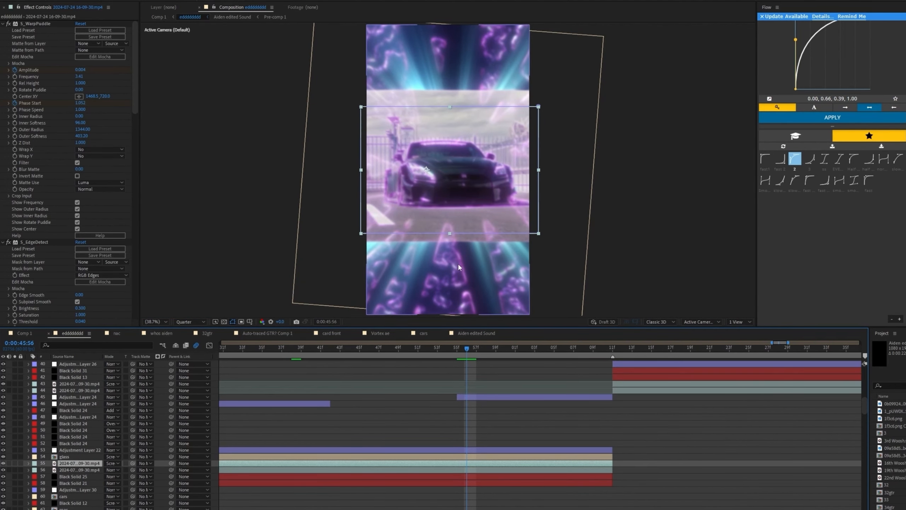
{"action": "left_click", "coordinate": [463, 483]}
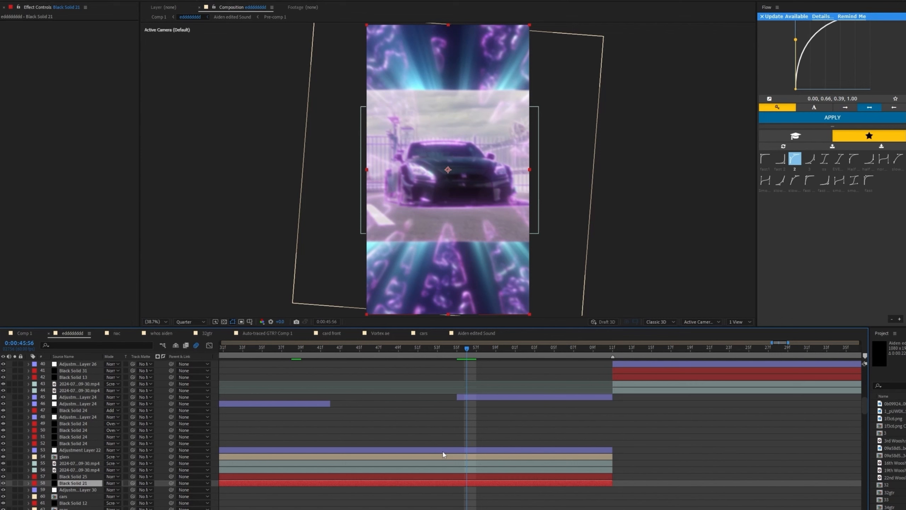
{"action": "left_click", "coordinate": [419, 477]}
{"action": "left_click", "coordinate": [2, 44]}
{"action": "left_click", "coordinate": [2, 50]}
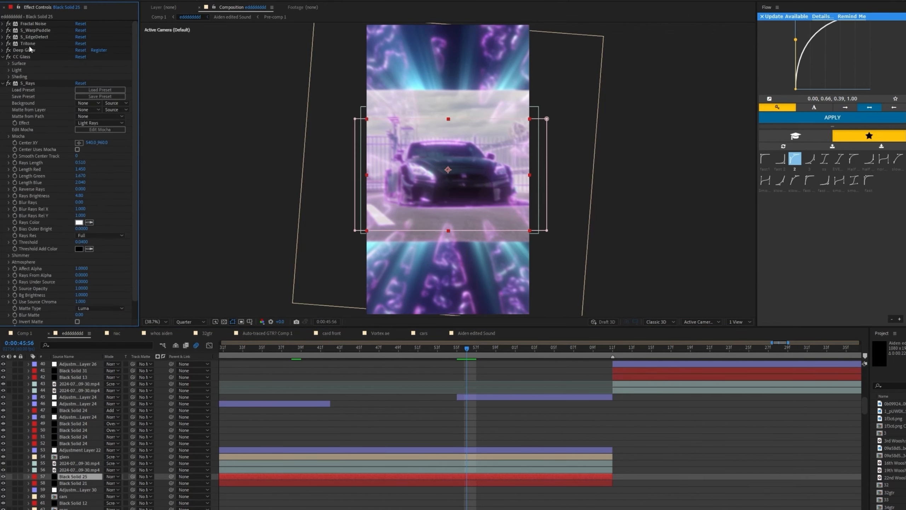
{"action": "left_click", "coordinate": [3, 56]}
{"action": "left_click", "coordinate": [3, 63]}
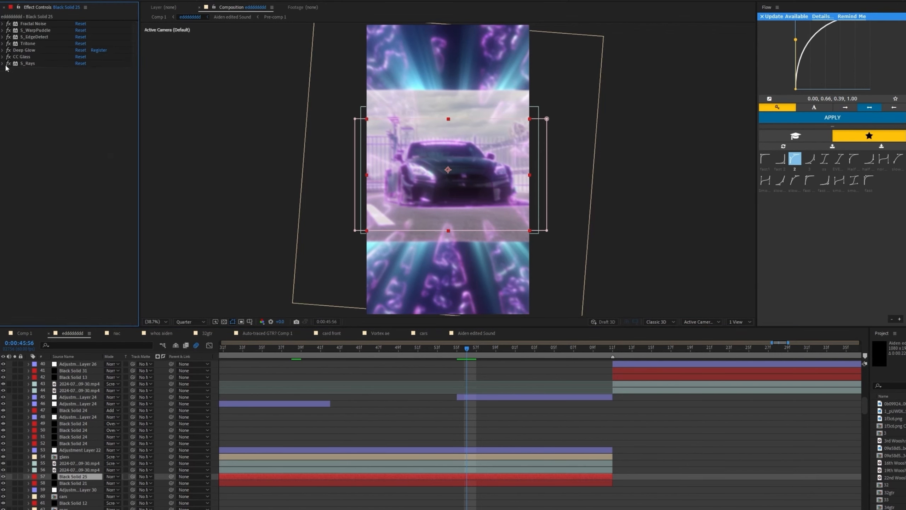
{"action": "left_click", "coordinate": [18, 56]}
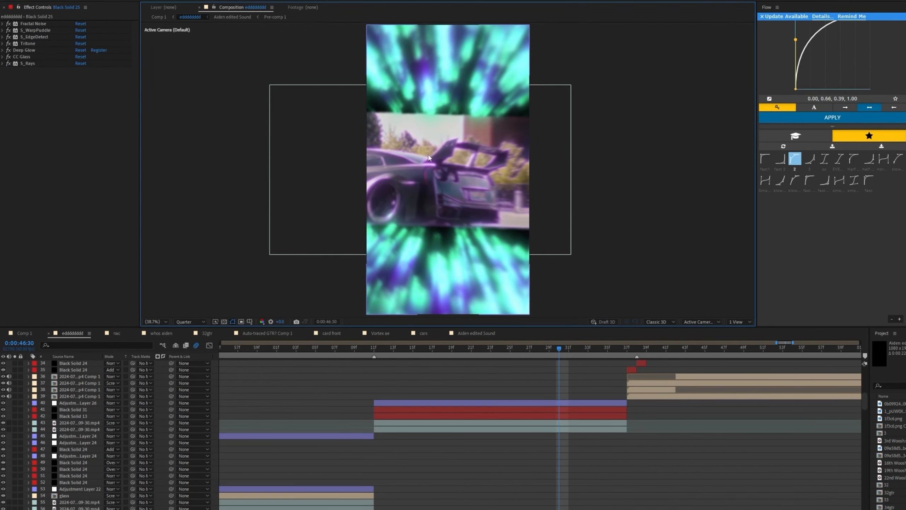
- Scrub the main edit from the green-rayed car shot at 0:00:46:30 to the road shot at 0:00:47:14
{"action": "left_click_drag", "start_coordinate": [587, 368], "coordinate": [462, 386]}
{"action": "left_click", "coordinate": [514, 350]}
{"action": "left_click_drag", "start_coordinate": [501, 353], "coordinate": [786, 370]}
{"action": "left_click_drag", "start_coordinate": [786, 371], "coordinate": [502, 432]}
{"action": "left_click_drag", "start_coordinate": [511, 353], "coordinate": [580, 348]}
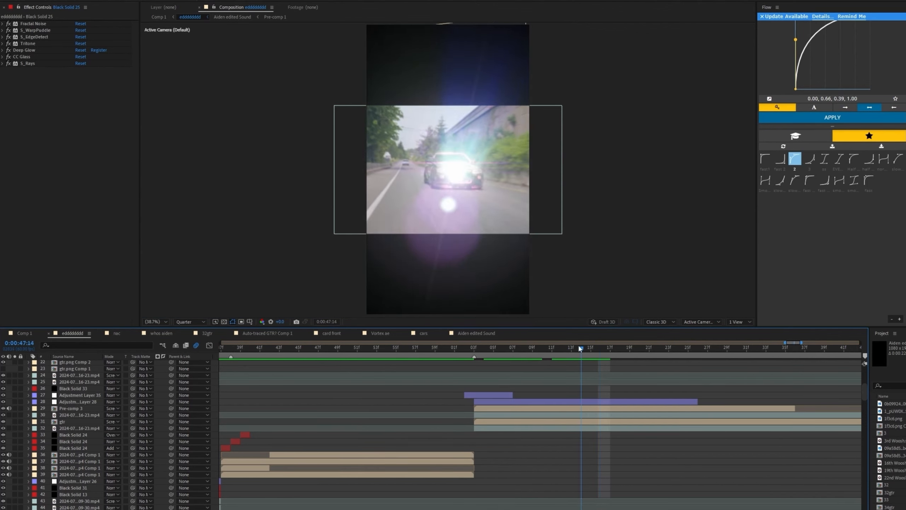
- Examine the S_LensFlare Hotspot XY and Brightness keyframes of adjustment layer 28 while scrubbing across the flare
{"action": "left_click", "coordinate": [579, 401]}
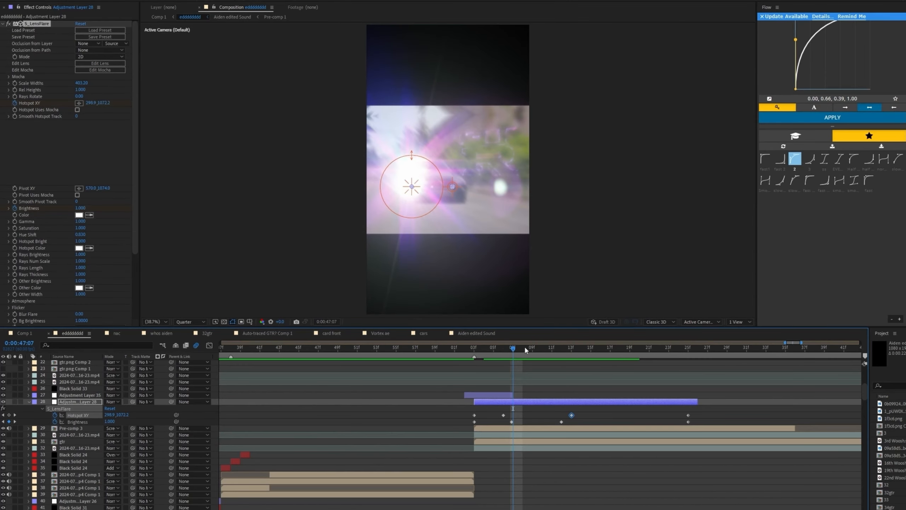
{"action": "left_click_drag", "start_coordinate": [512, 352], "coordinate": [576, 362]}
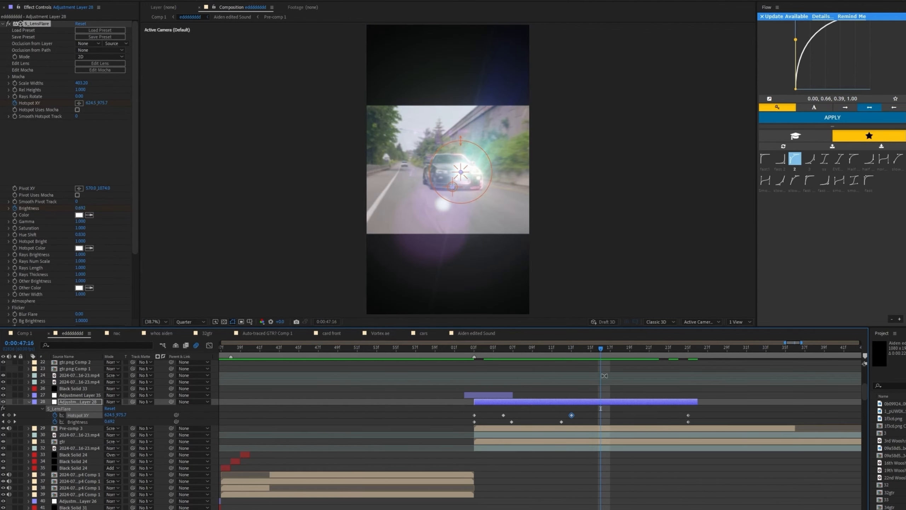
{"action": "left_click_drag", "start_coordinate": [494, 350], "coordinate": [621, 375]}
- Open Pre-comp 3 and preview its masked car outline together with the S_Rays adjustment layer
{"action": "left_click", "coordinate": [575, 428]}
{"action": "double_click", "coordinate": [556, 428]}
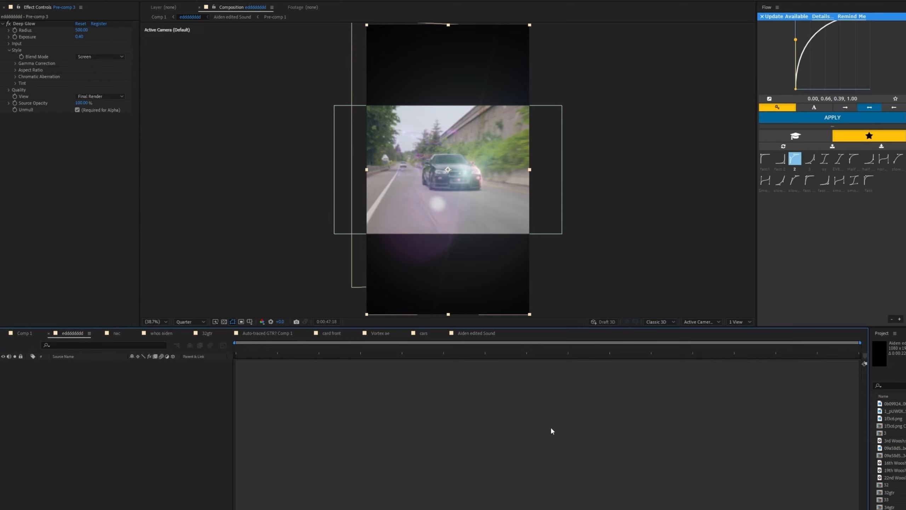
{"action": "key", "text": "space"}
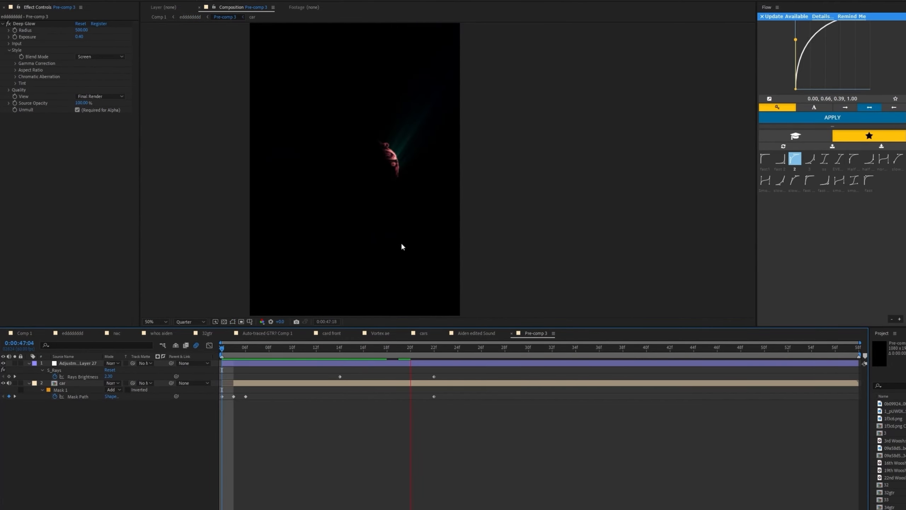
{"action": "left_click", "coordinate": [312, 383]}
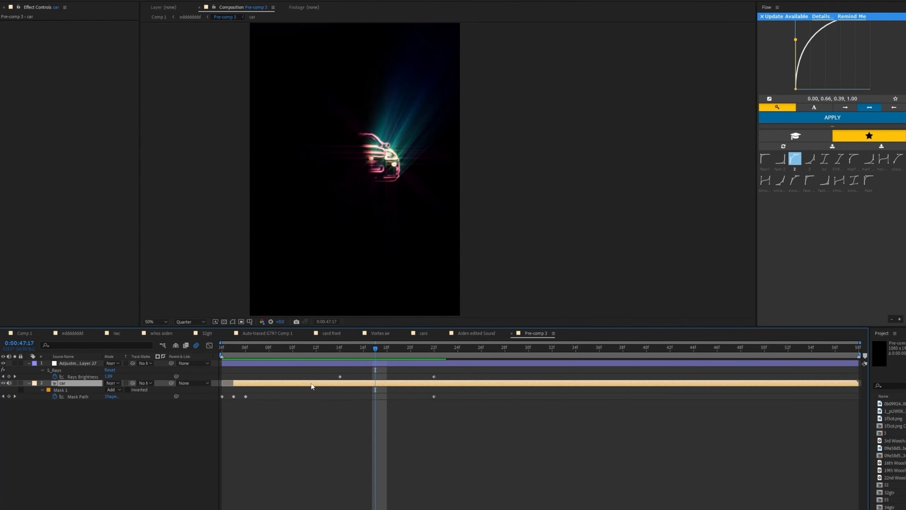
{"action": "left_click", "coordinate": [293, 363]}
{"action": "left_click", "coordinate": [321, 382]}
{"action": "left_click_drag", "start_coordinate": [260, 347], "coordinate": [245, 382]}
{"action": "key", "text": "space"}
- Return to the main edit composition and scrub past the lens flare to the next transition at 0:00:47:58
{"action": "left_click", "coordinate": [70, 333]}
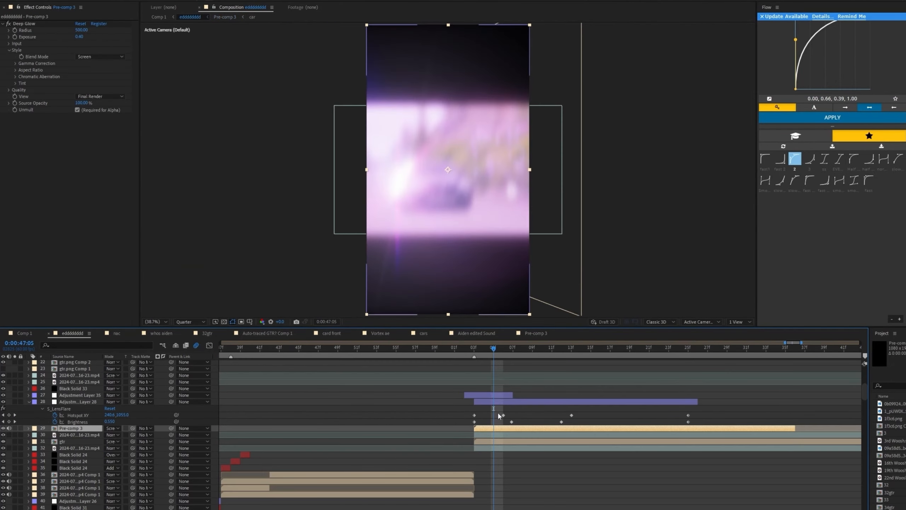
{"action": "left_click", "coordinate": [498, 416]}
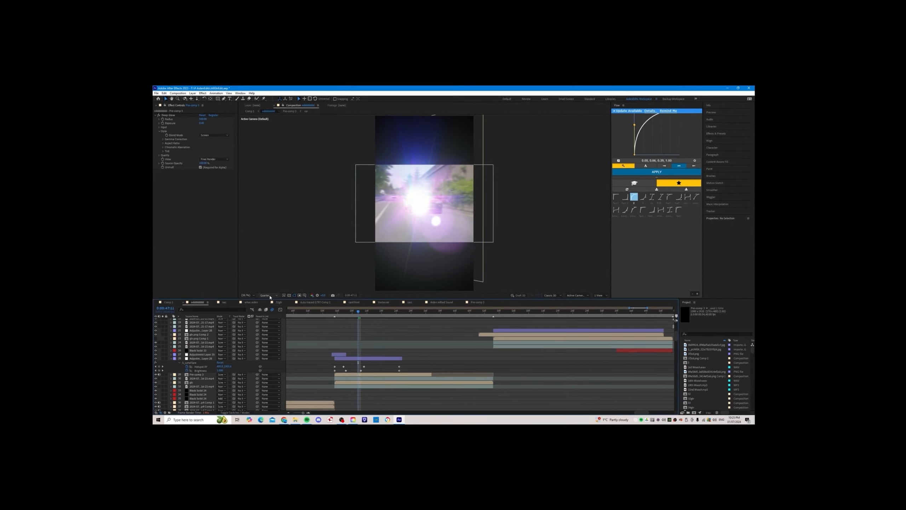
{"action": "left_click", "coordinate": [158, 322]}
{"action": "left_click", "coordinate": [167, 329]}
{"action": "left_click_drag", "start_coordinate": [351, 349], "coordinate": [626, 362]}
{"action": "left_click", "coordinate": [577, 349]}
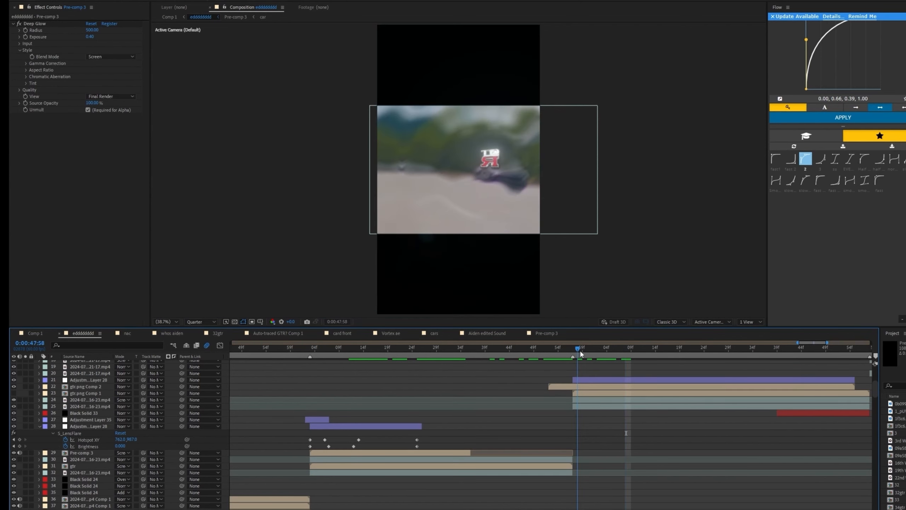
- Examine the S_LensFlare Hotspot XY, Pivot XY and Brightness keyframes of the adjustment layer over the GT-R logo shot while scrubbing through it
{"action": "key", "text": "space"}
{"action": "scroll", "coordinate": [691, 386], "scroll_direction": "up", "scroll_amount": 3}
{"action": "scroll", "coordinate": [678, 393], "scroll_direction": "right", "scroll_amount": 2}
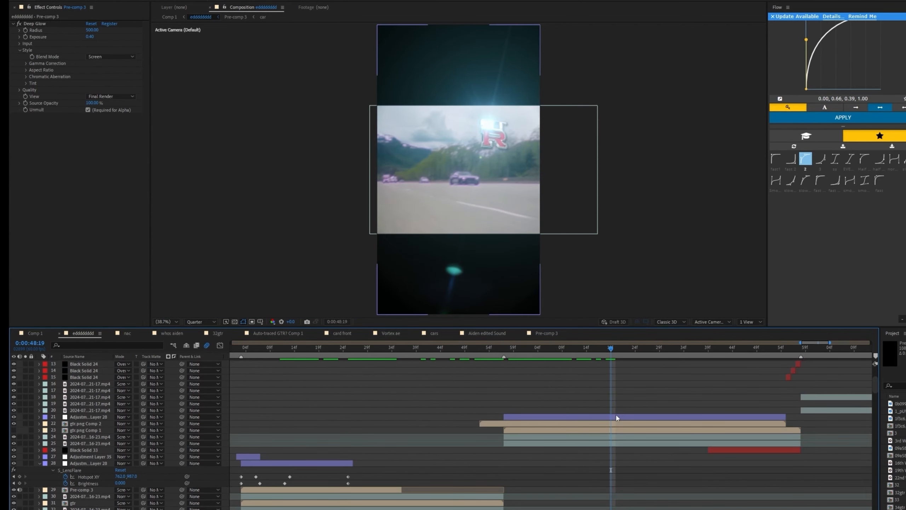
{"action": "left_click", "coordinate": [616, 416]}
{"action": "key", "text": "u"}
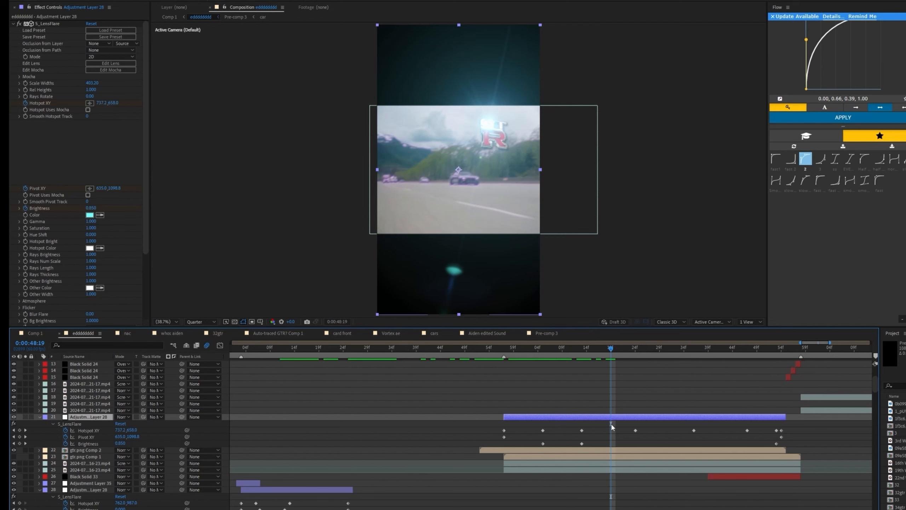
{"action": "left_click", "coordinate": [581, 431]}
{"action": "left_click", "coordinate": [522, 354]}
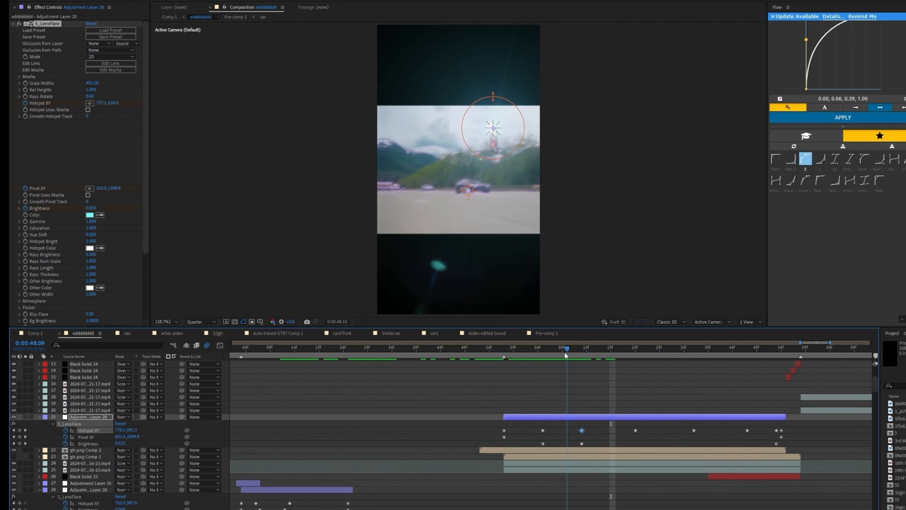
{"action": "left_click_drag", "start_coordinate": [522, 357], "coordinate": [649, 353]}
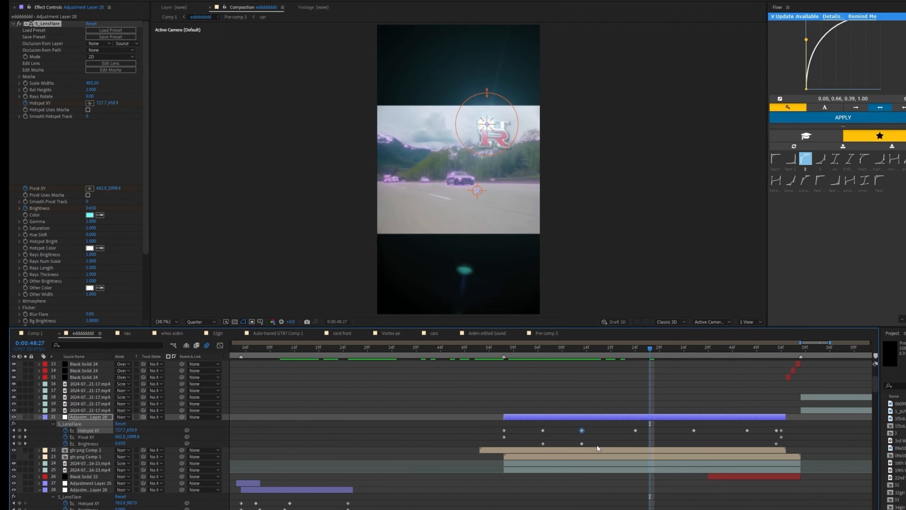
- Open gtr.png Comp 2 from the start of the logo shot and inspect the logo's position keyframes and X Position curve
{"action": "left_click", "coordinate": [626, 450]}
{"action": "left_click", "coordinate": [509, 352]}
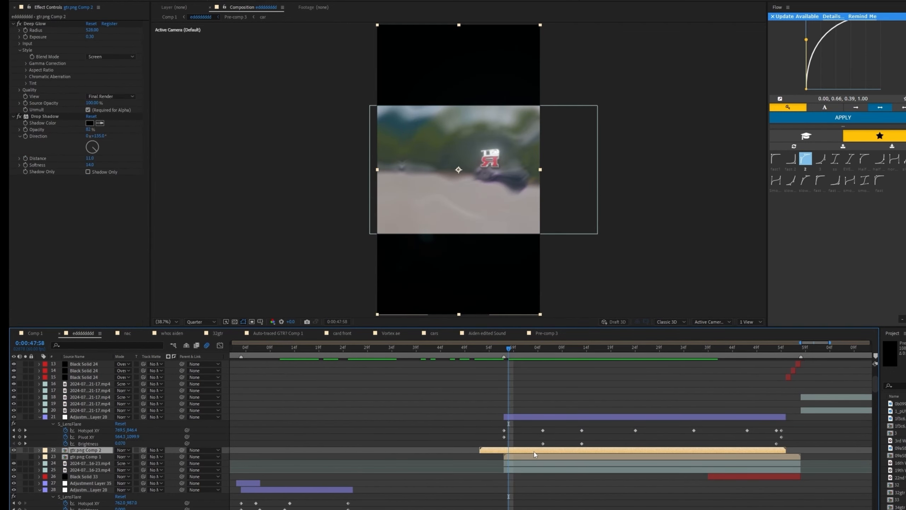
{"action": "double_click", "coordinate": [534, 451]}
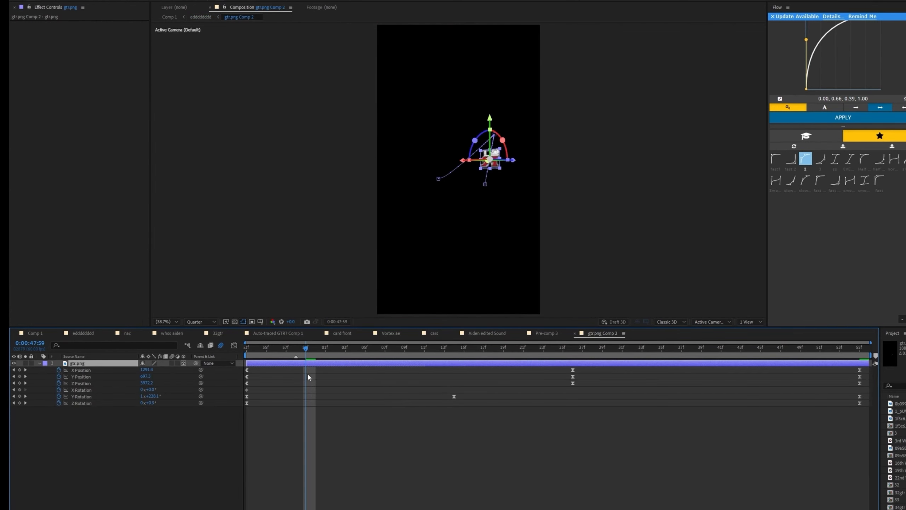
{"action": "left_click_drag", "start_coordinate": [261, 369], "coordinate": [238, 407]}
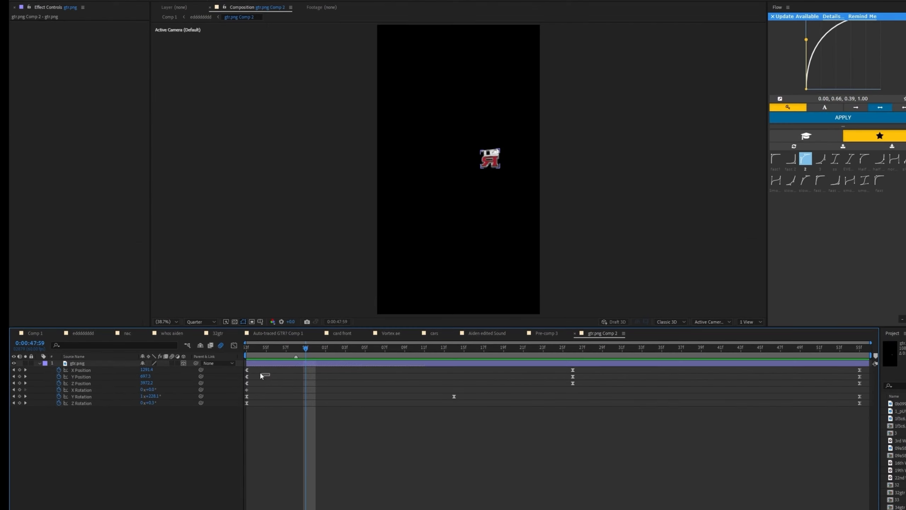
{"action": "left_click", "coordinate": [716, 136]}
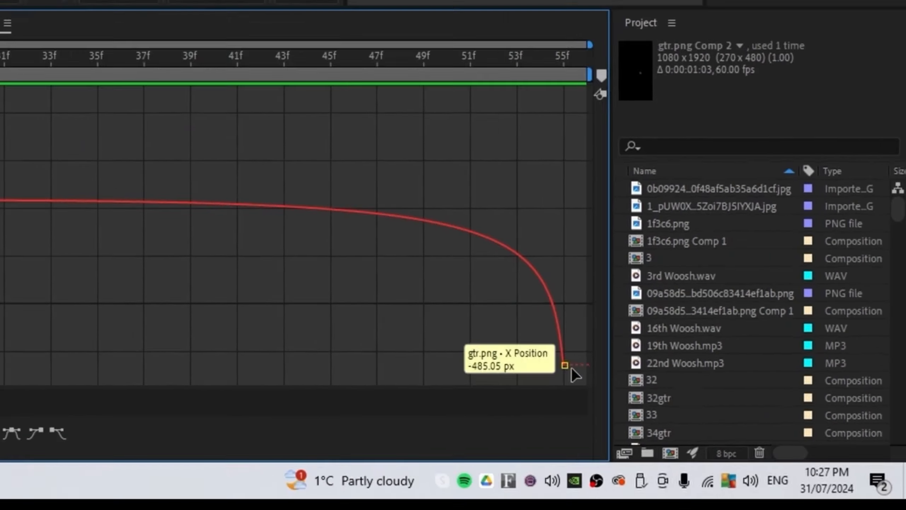
- Inspect the logo's Y and Z Position and X, Y and Z Rotation value curves while previewing its spin
{"action": "left_click", "coordinate": [81, 377]}
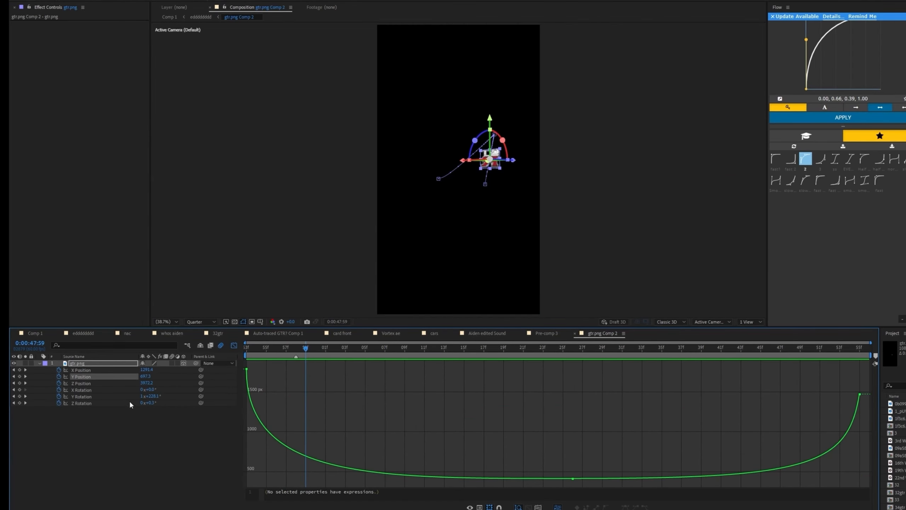
{"action": "left_click", "coordinate": [129, 383]}
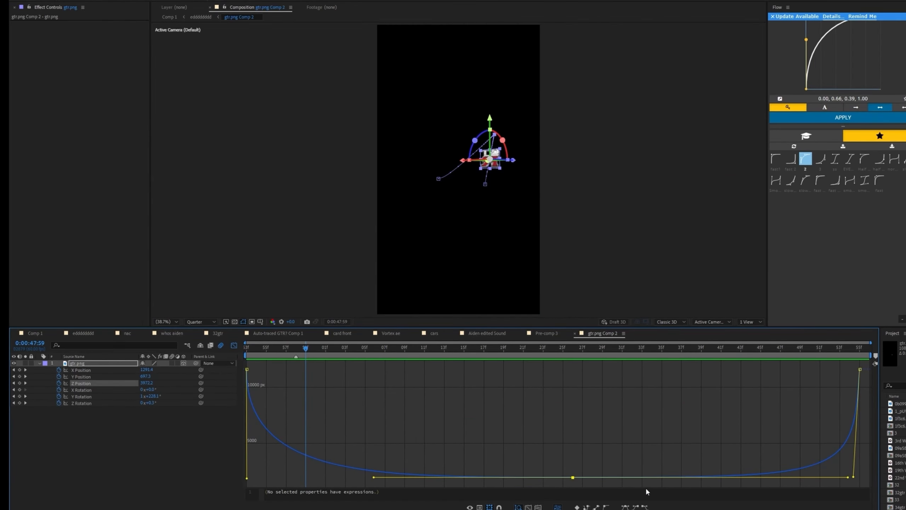
{"action": "left_click", "coordinate": [86, 389]}
{"action": "left_click", "coordinate": [75, 395]}
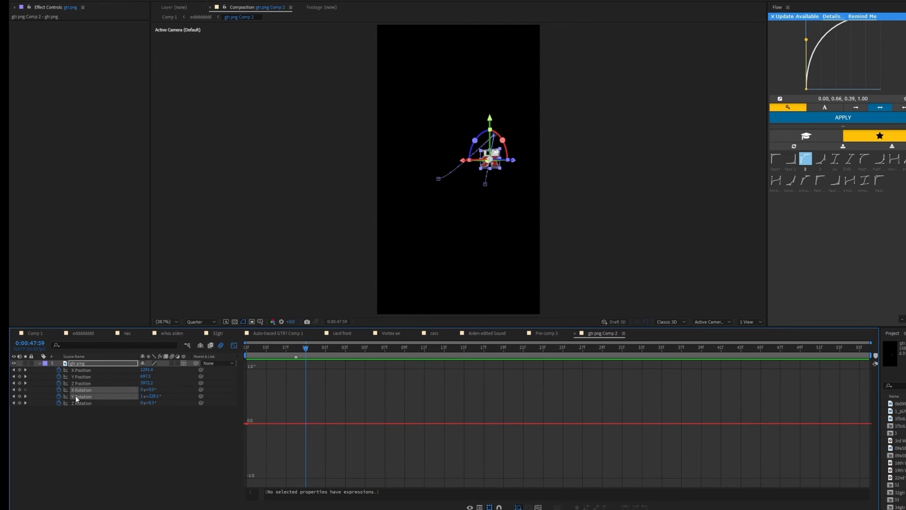
{"action": "key", "text": "space"}
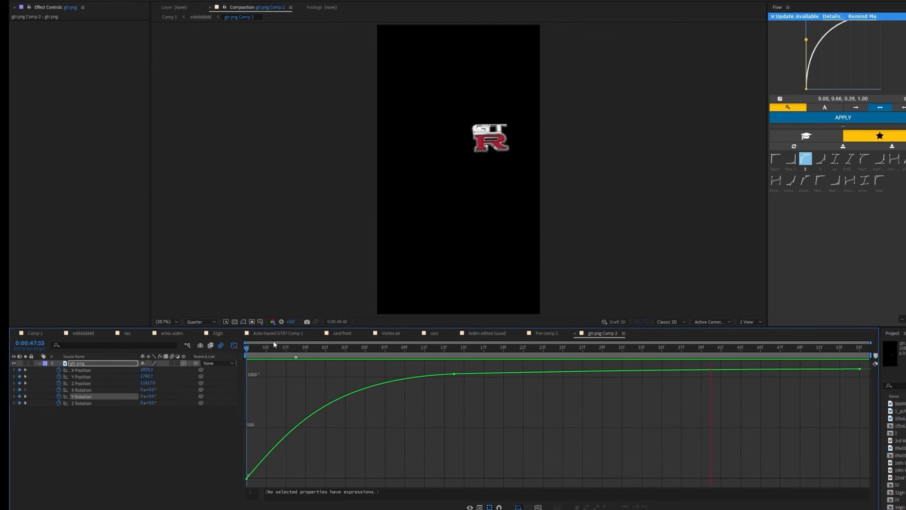
{"action": "left_click", "coordinate": [93, 403]}
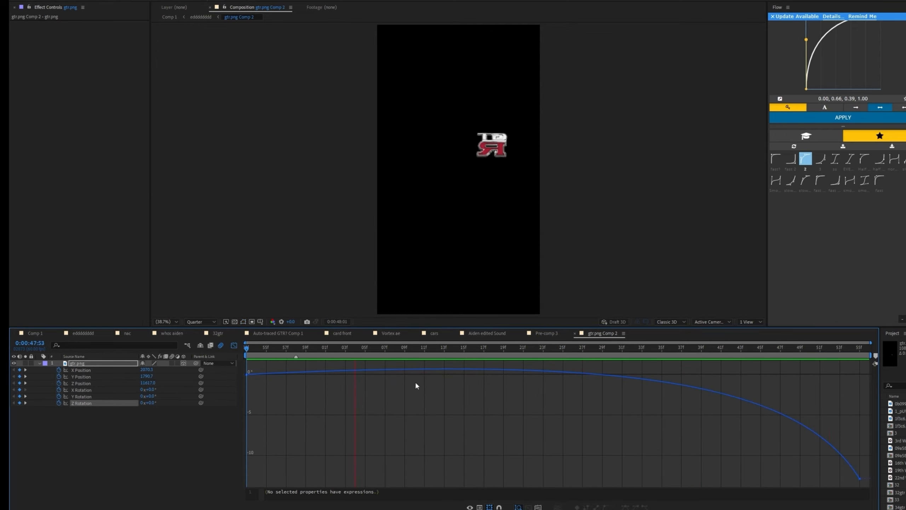
{"action": "left_click", "coordinate": [234, 345]}
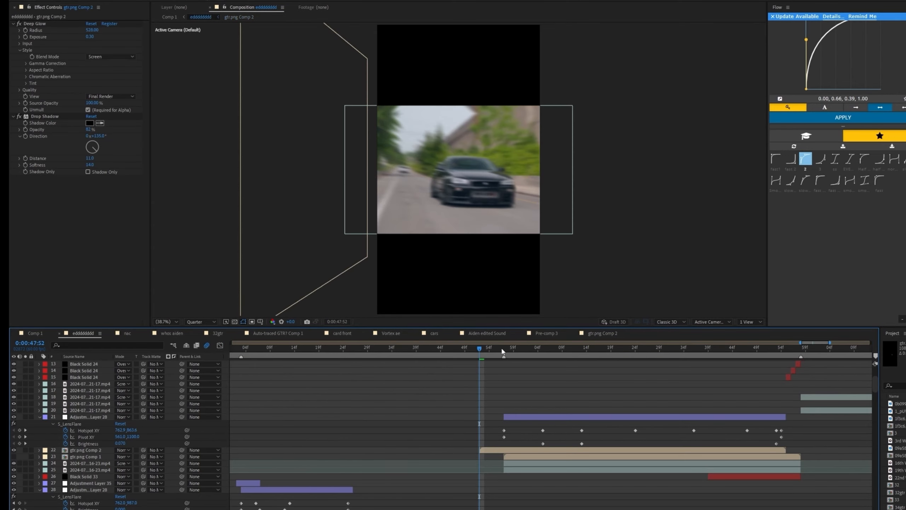
- Scrub the main edit past the GT-R logo shot to the transition at 0:00:48:59
{"action": "left_click_drag", "start_coordinate": [740, 384], "coordinate": [490, 384]}
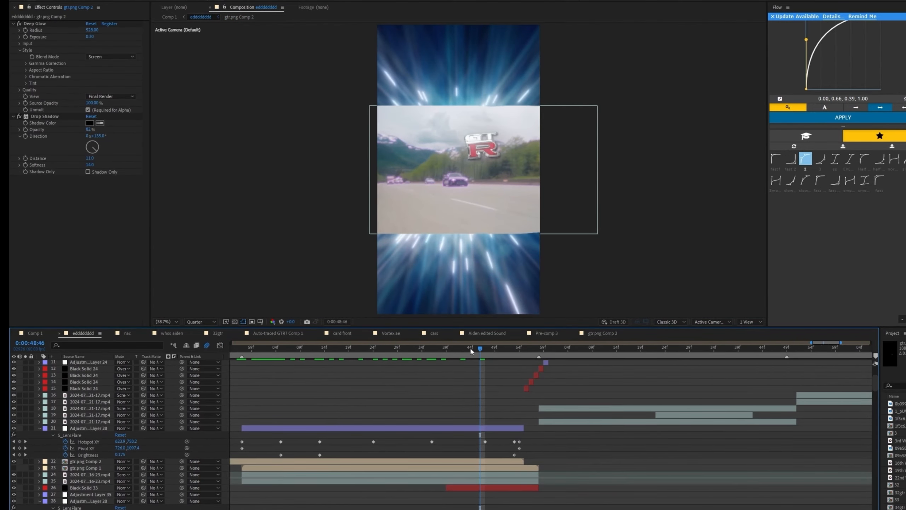
{"action": "left_click_drag", "start_coordinate": [470, 346], "coordinate": [544, 360]}
{"action": "left_click_drag", "start_coordinate": [515, 451], "coordinate": [419, 509]}
- Examine the CC Jaws Completion keyframes and Height setting of Black Solid 27 while previewing to 0:00:49:14
{"action": "left_click", "coordinate": [470, 391]}
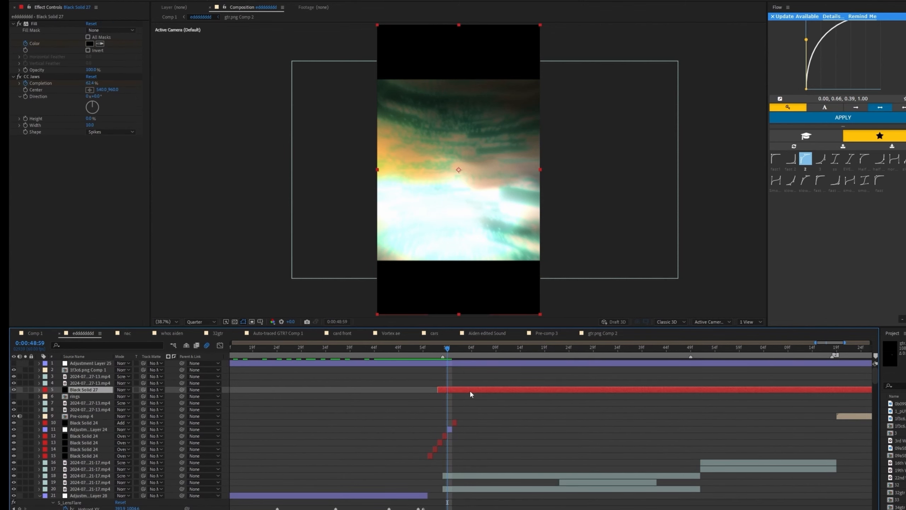
{"action": "left_click_drag", "start_coordinate": [441, 430], "coordinate": [442, 430]}
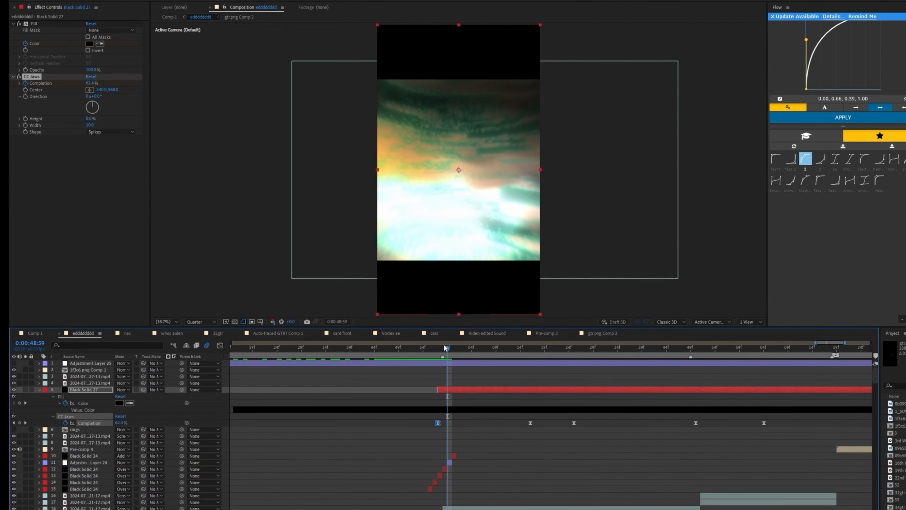
{"action": "key", "text": "space"}
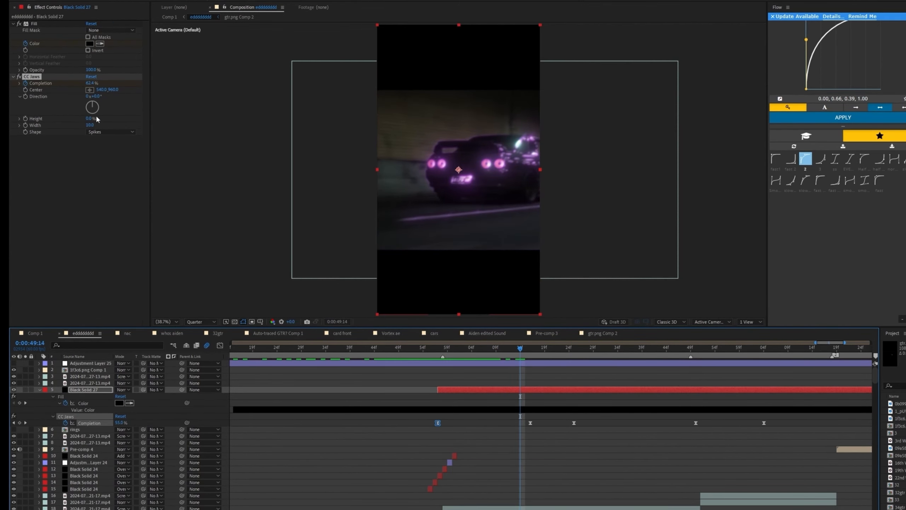
{"action": "left_click_drag", "start_coordinate": [91, 119], "coordinate": [59, 122]}
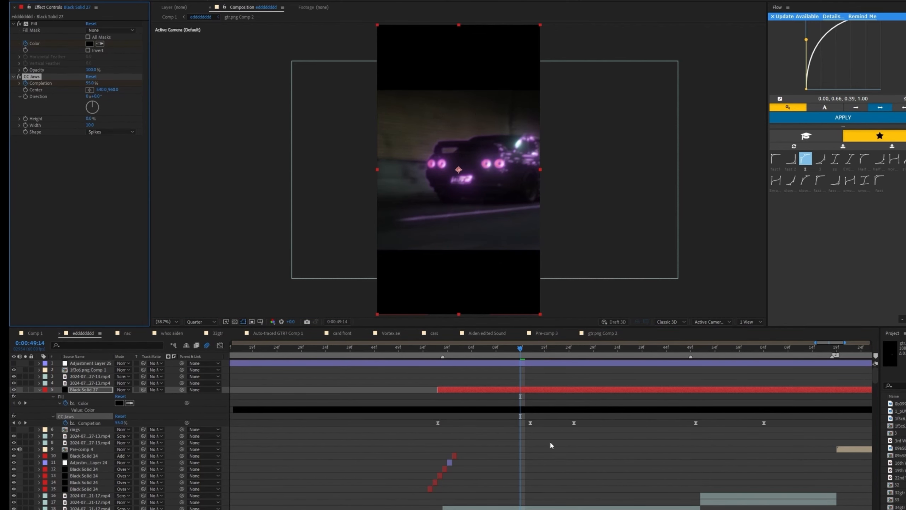
- Review the S_BlurMoCurves, S_Shake and S_WarpChroma settings of clip layer 19 in the purple car shot
{"action": "left_click_drag", "start_coordinate": [521, 348], "coordinate": [652, 398]}
{"action": "left_click", "coordinate": [479, 163]}
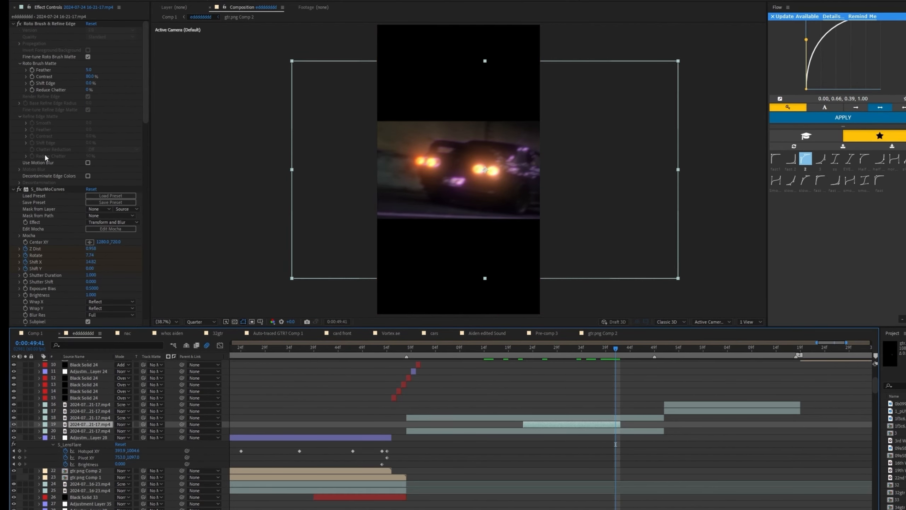
{"action": "left_click", "coordinate": [46, 190]}
{"action": "scroll", "coordinate": [57, 219], "scroll_direction": "down", "scroll_amount": 20}
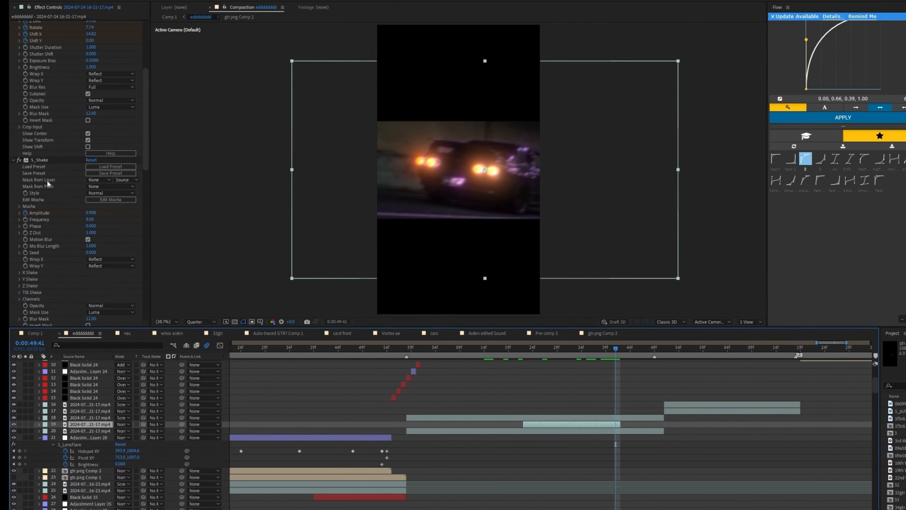
{"action": "left_click", "coordinate": [47, 205], "text": "shift"}
{"action": "left_click", "coordinate": [599, 348]}
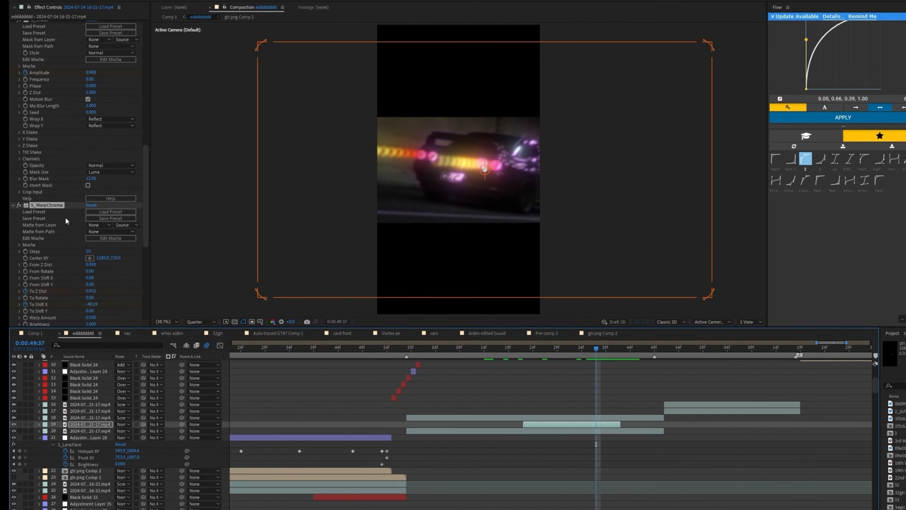
{"action": "scroll", "coordinate": [82, 228], "scroll_direction": "down", "scroll_amount": 6}
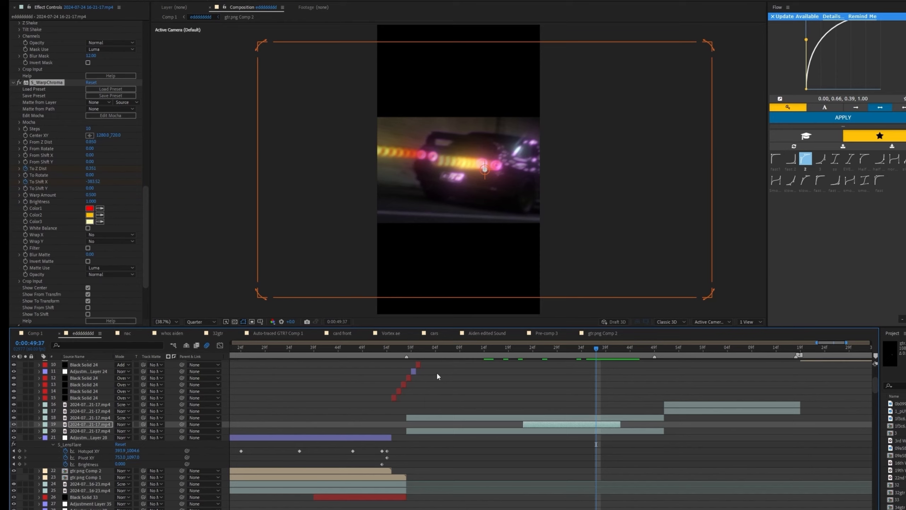
- Examine clip layer 19's S_WarpChroma To Z Dist and To Shift X keyframes and curves while scrubbing the headlight trails
{"action": "left_click", "coordinate": [552, 351]}
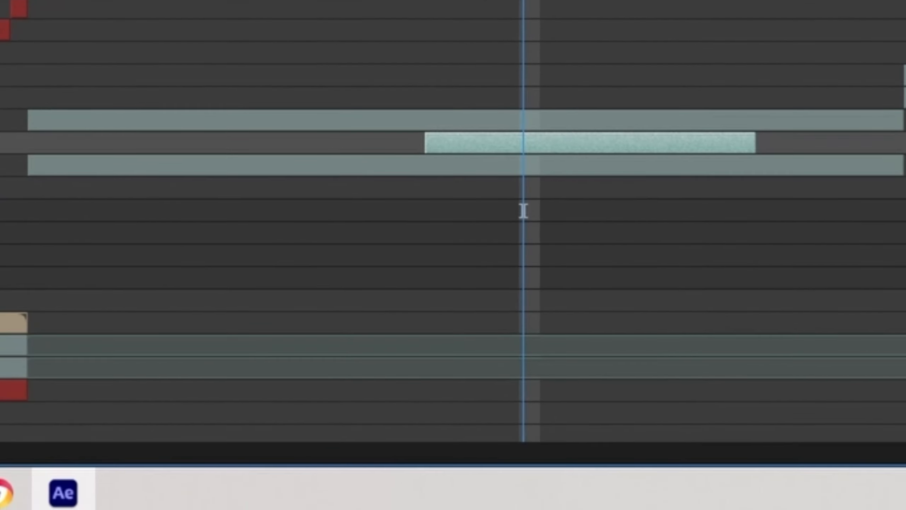
{"action": "key", "text": "u"}
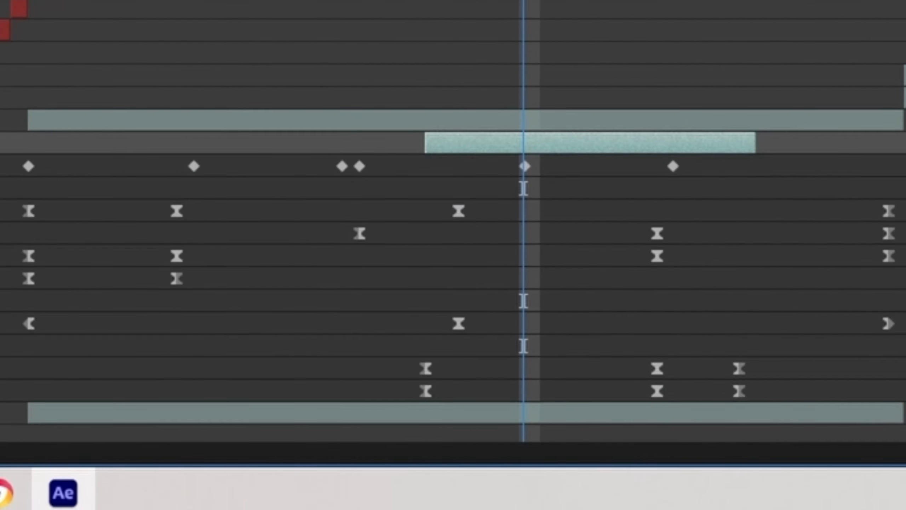
{"action": "left_click_drag", "start_coordinate": [1, 153], "coordinate": [905, 326]}
{"action": "left_click", "coordinate": [424, 354]}
{"action": "left_click_drag", "start_coordinate": [399, 351], "coordinate": [809, 406]}
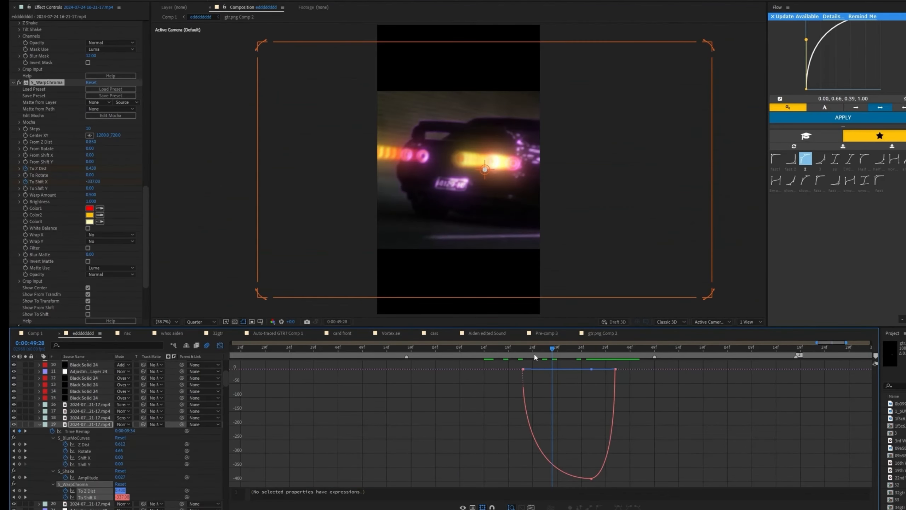
{"action": "left_click_drag", "start_coordinate": [522, 352], "coordinate": [561, 358]}
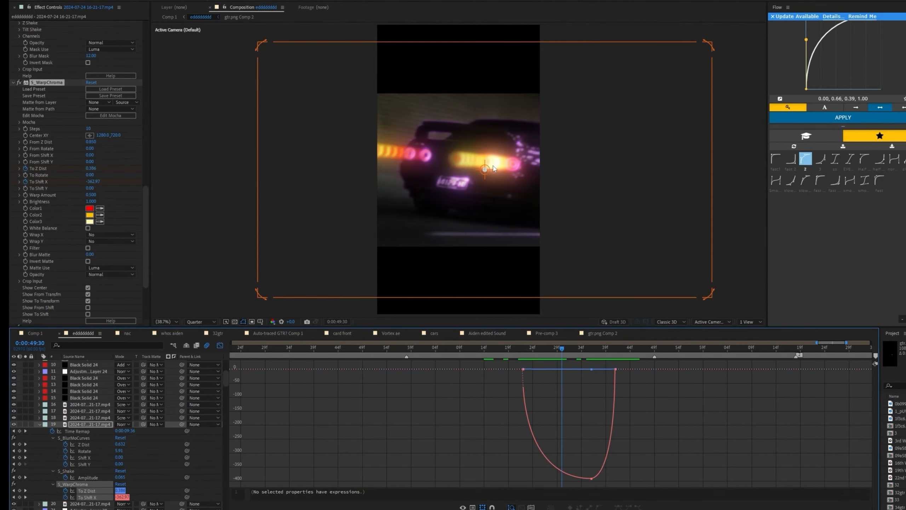
{"action": "left_click_drag", "start_coordinate": [572, 415], "coordinate": [627, 485]}
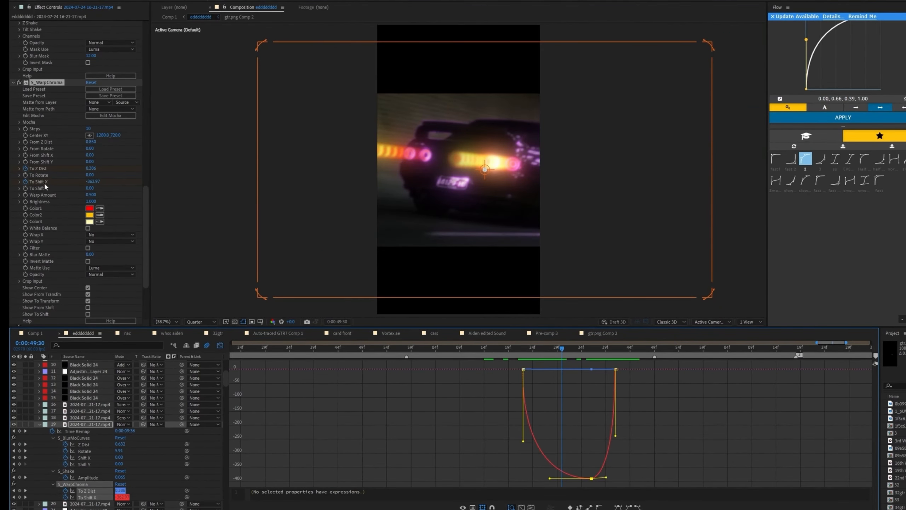
{"action": "left_click", "coordinate": [220, 345]}
- Inspect the Wave Warp effect and its Wave Type options on clip layer 16 at 0:00:49:52
{"action": "left_click_drag", "start_coordinate": [562, 359], "coordinate": [669, 393]}
{"action": "left_click", "coordinate": [631, 379]}
{"action": "left_click", "coordinate": [671, 404]}
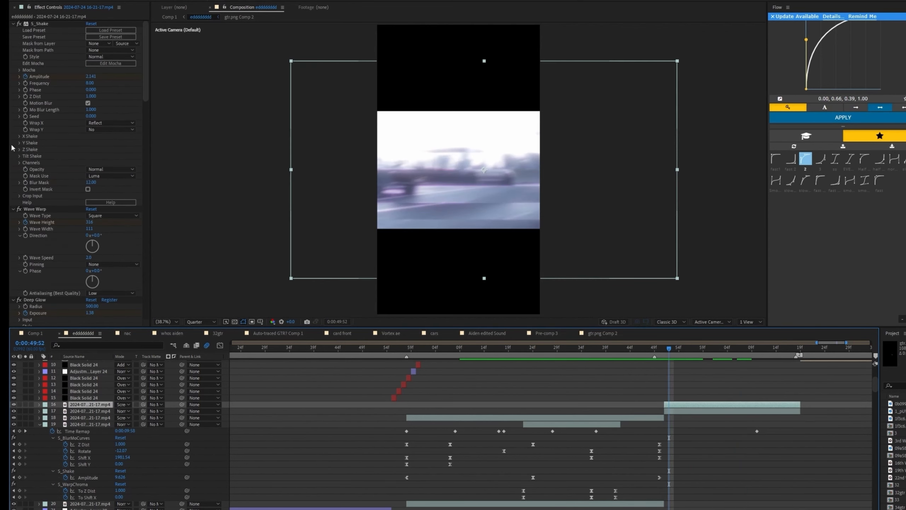
{"action": "left_click", "coordinate": [47, 214]}
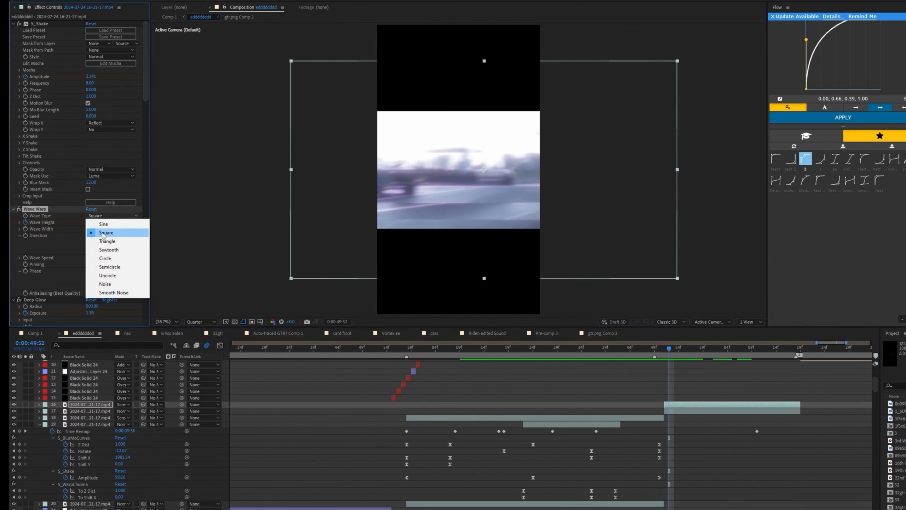
{"action": "left_click", "coordinate": [50, 212]}
- Scrub and preview the main edit from the Wave Warp transition into the lightning car shot at 0:00:50:43
{"action": "left_click_drag", "start_coordinate": [663, 352], "coordinate": [686, 376]}
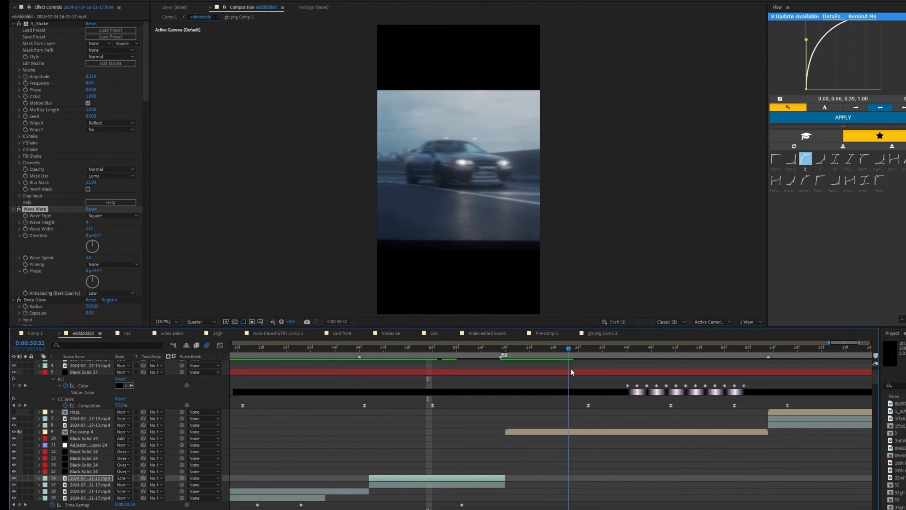
{"action": "left_click_drag", "start_coordinate": [570, 367], "coordinate": [515, 343]}
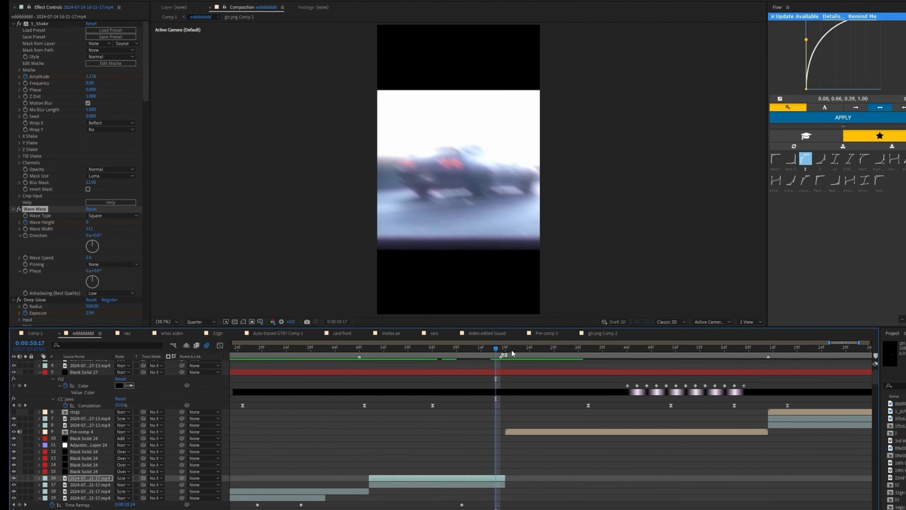
{"action": "key", "text": "space"}
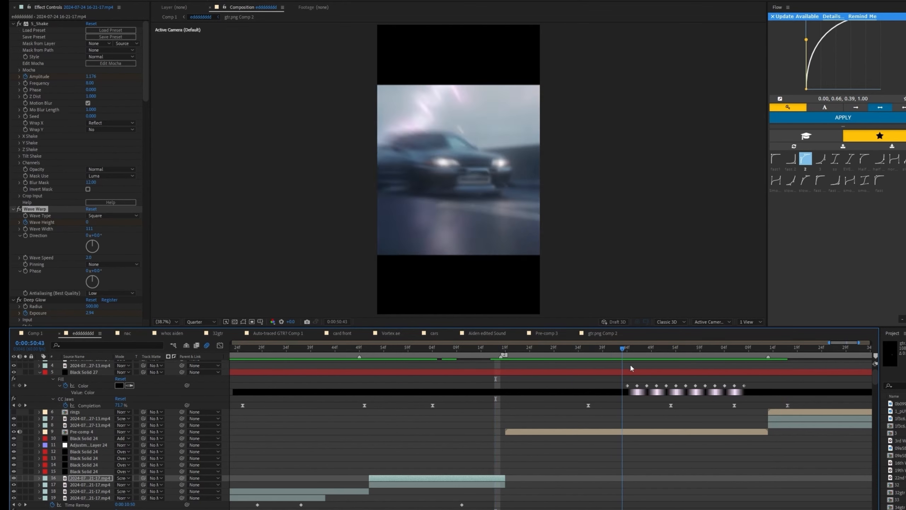
{"action": "key", "text": "space"}
- Open Pre-comp 4 of the lightning car shot and save the project
{"action": "double_click", "coordinate": [612, 432]}
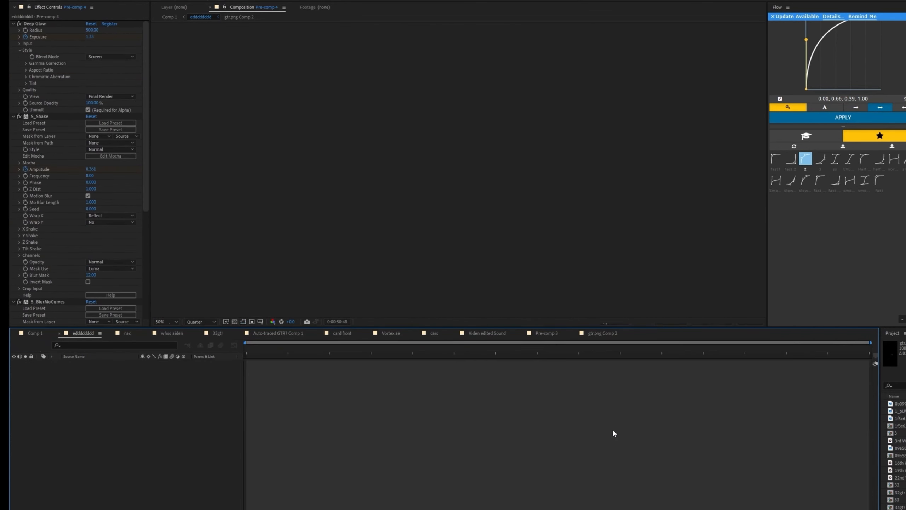
{"action": "key", "text": "ctrl+s"}
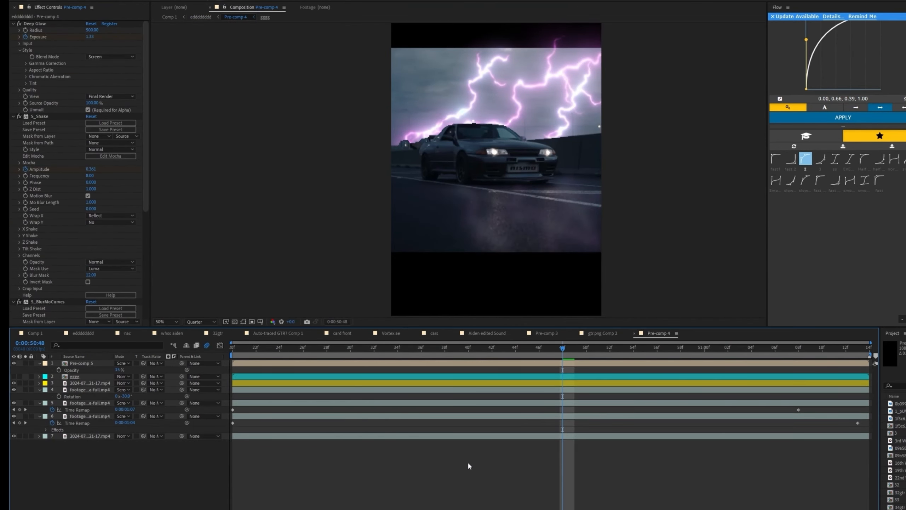
- Preview the lightning car shot in Pre-comp 4 and toggle the Pre-comp 5 reflection layer's visibility to compare
{"action": "key", "text": "space"}
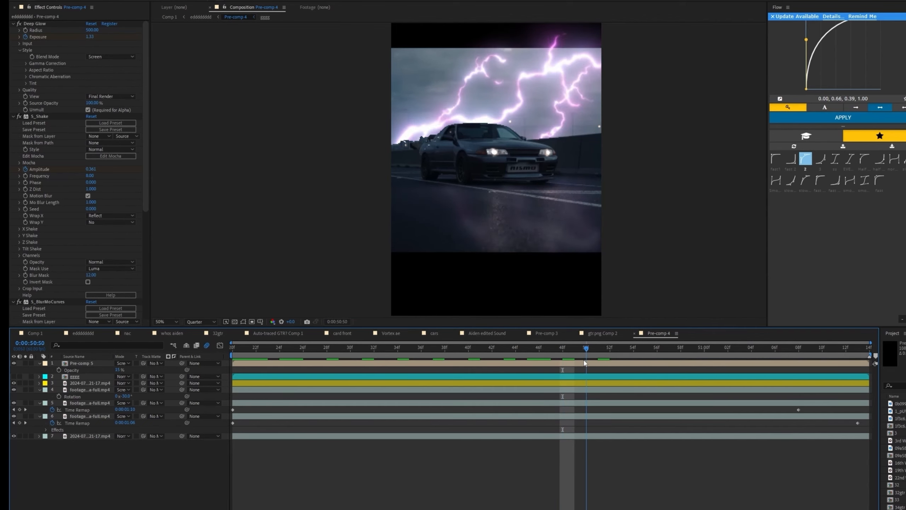
{"action": "left_click", "coordinate": [246, 377]}
{"action": "left_click", "coordinate": [13, 363]}
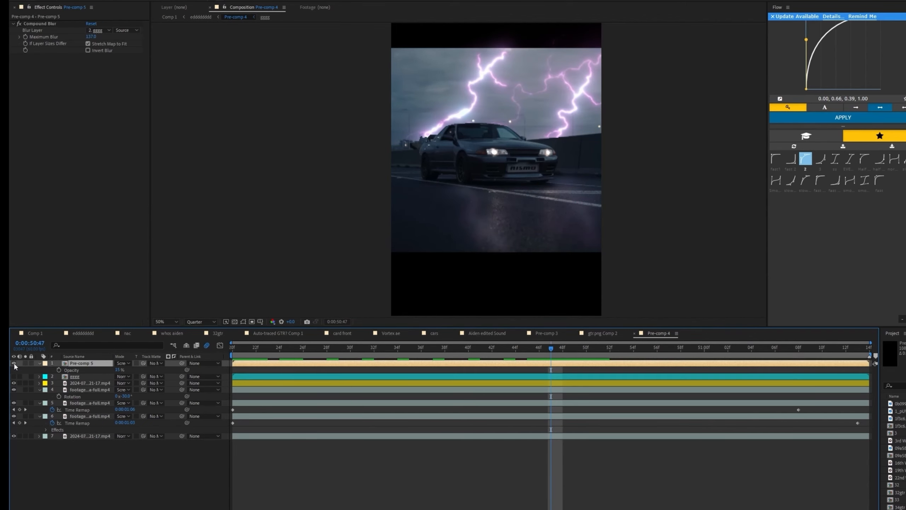
- Open Pre-comp 5 and examine its lightning clips parented to Null 7 and the null's Rotation while scrubbing
{"action": "double_click", "coordinate": [275, 363]}
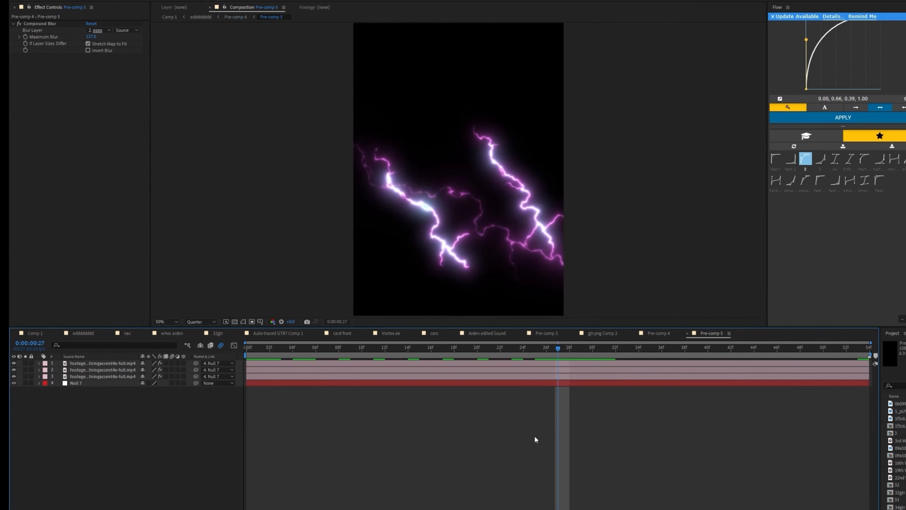
{"action": "left_click", "coordinate": [292, 363]}
{"action": "left_click", "coordinate": [286, 382]}
{"action": "left_click", "coordinate": [246, 349]}
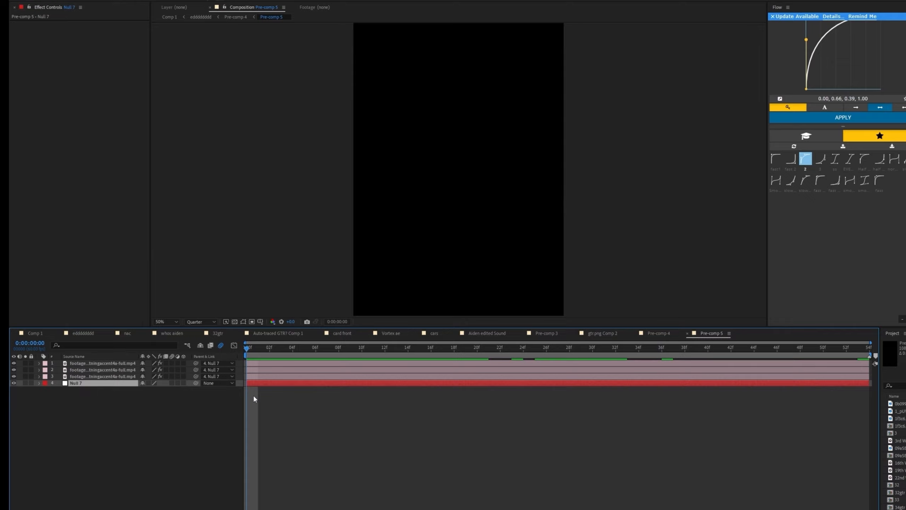
{"action": "left_click_drag", "start_coordinate": [422, 352], "coordinate": [500, 351]}
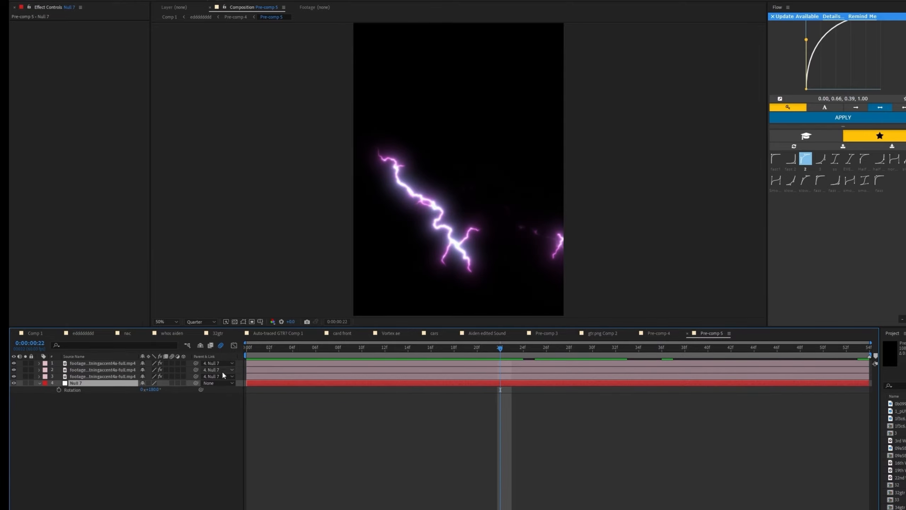
{"action": "left_click_drag", "start_coordinate": [155, 392], "coordinate": [374, 406]}
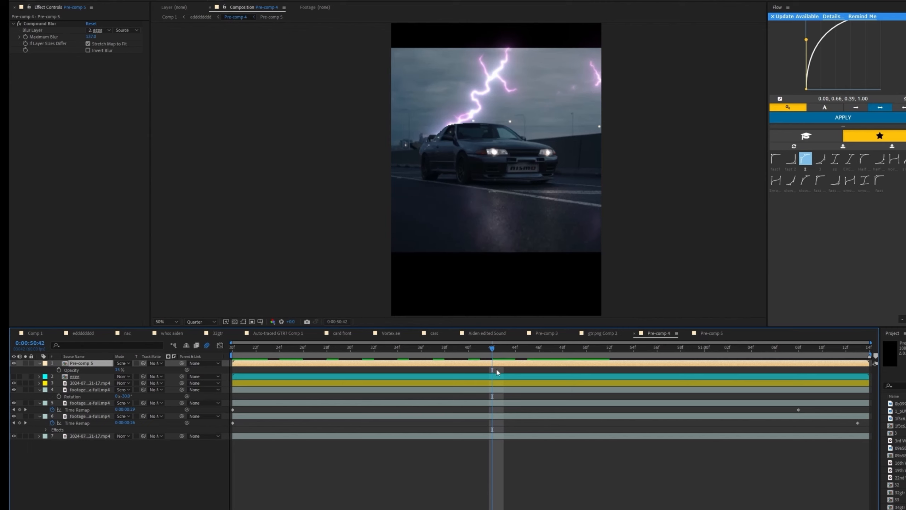
- Inspect Pre-comp 5's Compound Blur effect, its layer 2 blur source and the layer's opacity in Pre-comp 4
{"action": "left_click", "coordinate": [42, 25]}
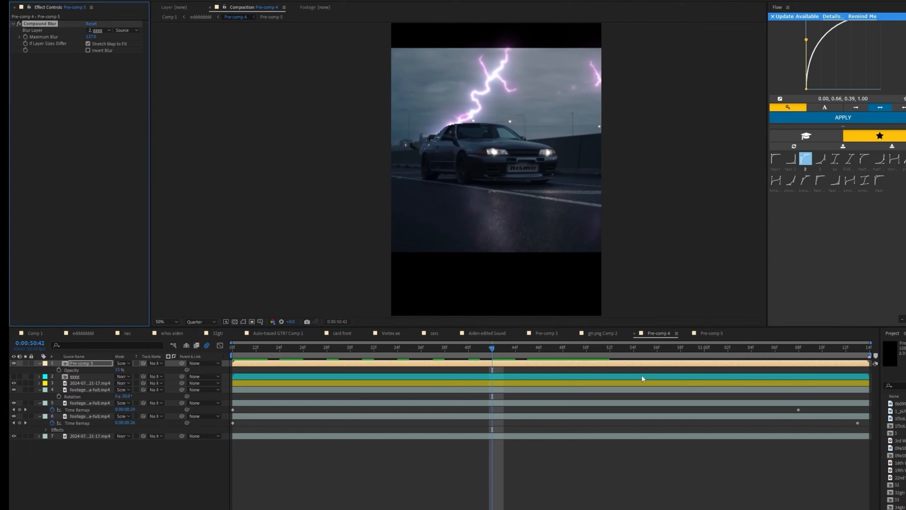
{"action": "left_click", "coordinate": [318, 377]}
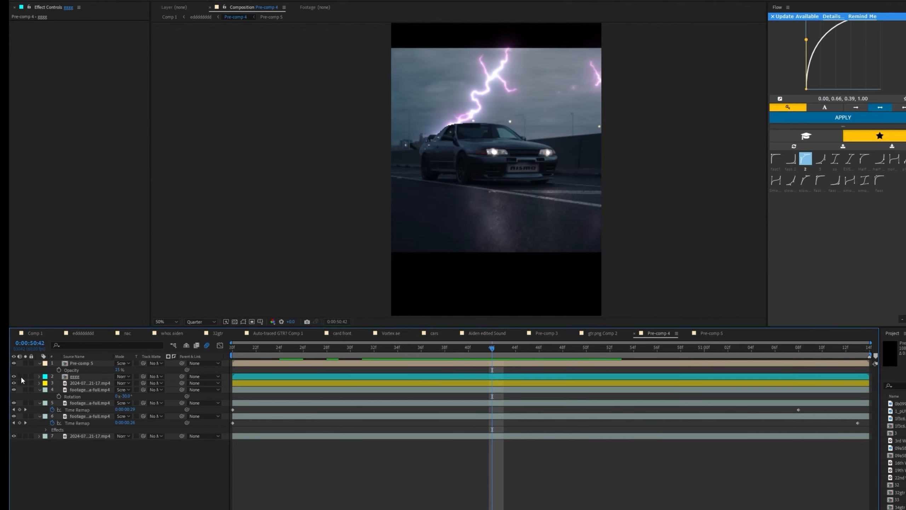
{"action": "left_click", "coordinate": [425, 363]}
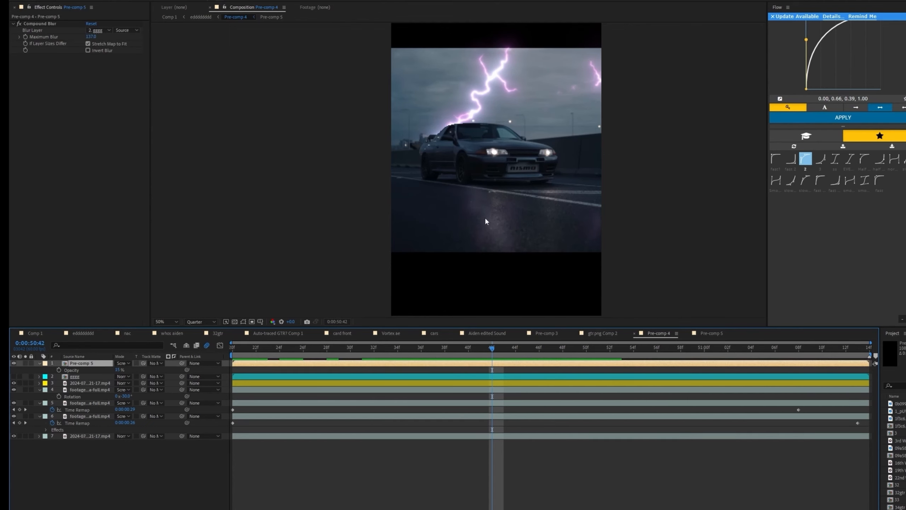
{"action": "left_click", "coordinate": [37, 24]}
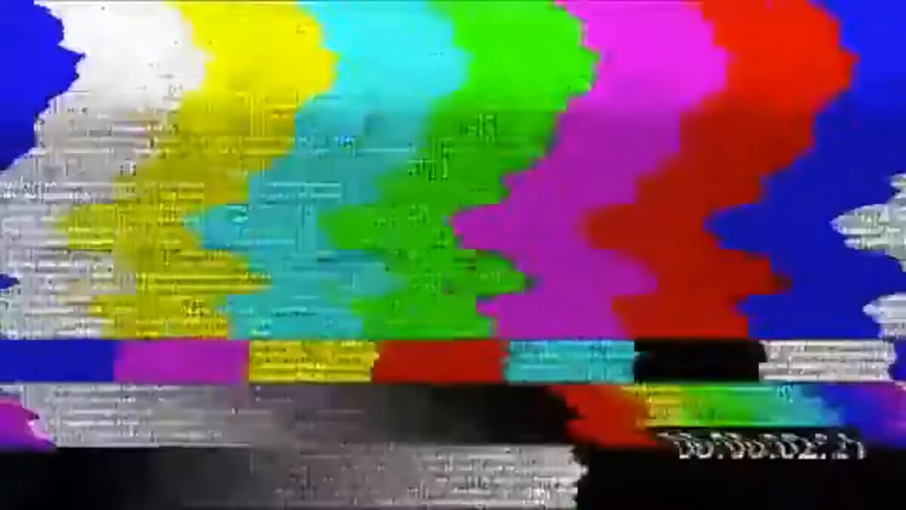
{"action": "left_click_drag", "start_coordinate": [120, 370], "coordinate": [117, 369]}
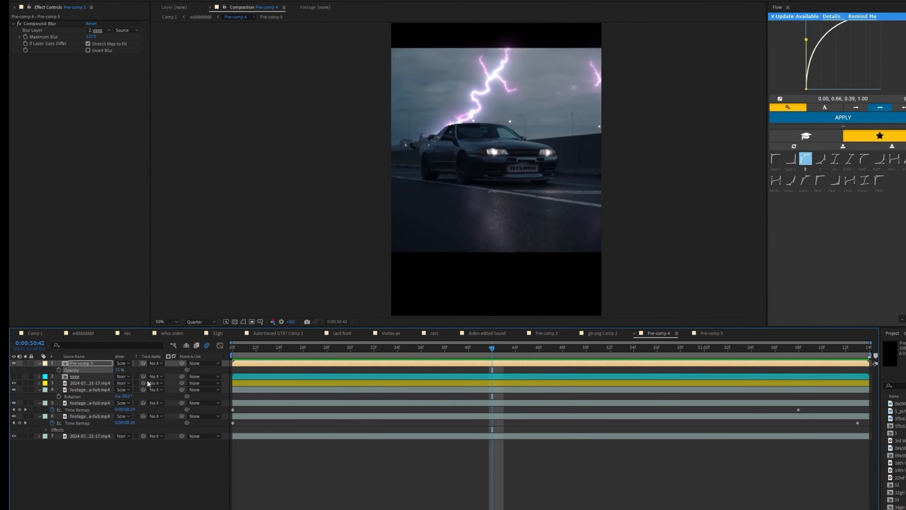
- Inspect the Curves, Colorama and Deep Glow effects on lightning layer 4 and scrub through the shot
{"action": "left_click", "coordinate": [249, 389]}
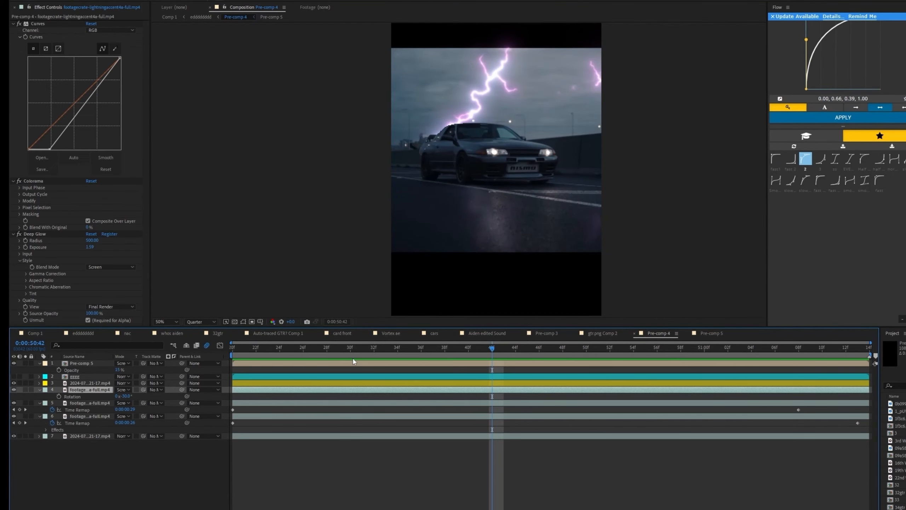
{"action": "left_click_drag", "start_coordinate": [492, 348], "coordinate": [787, 359]}
{"action": "left_click", "coordinate": [33, 334]}
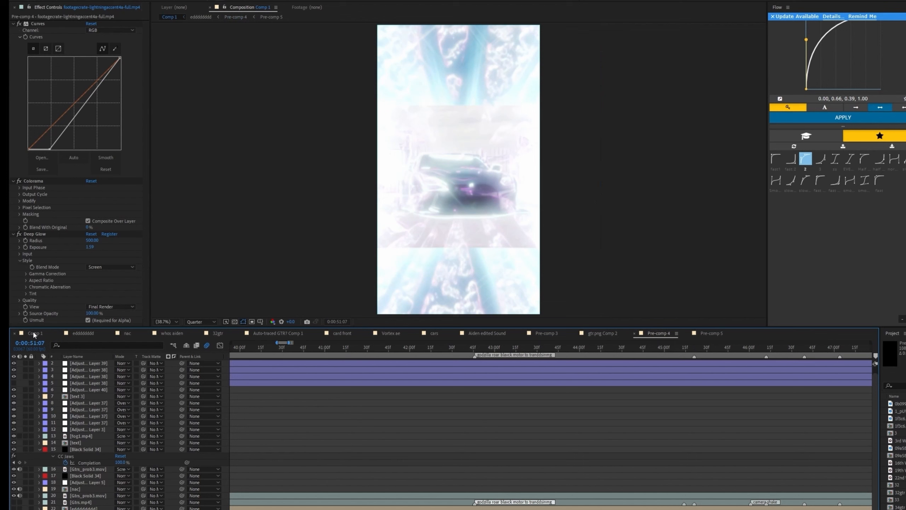
- Return to the main edit composition and scrub to the purple-edged car shot at 0:00:51:23
{"action": "left_click", "coordinate": [74, 334]}
{"action": "left_click", "coordinate": [389, 472]}
{"action": "scroll", "coordinate": [389, 472], "scroll_direction": "up", "scroll_amount": 1}
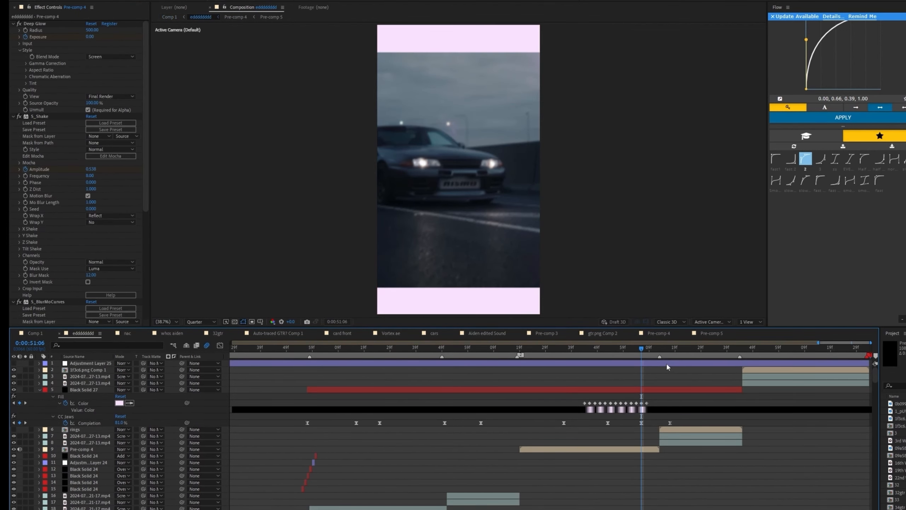
{"action": "left_click_drag", "start_coordinate": [668, 348], "coordinate": [687, 374]}
{"action": "left_click", "coordinate": [685, 429]}
{"action": "left_click", "coordinate": [683, 436]}
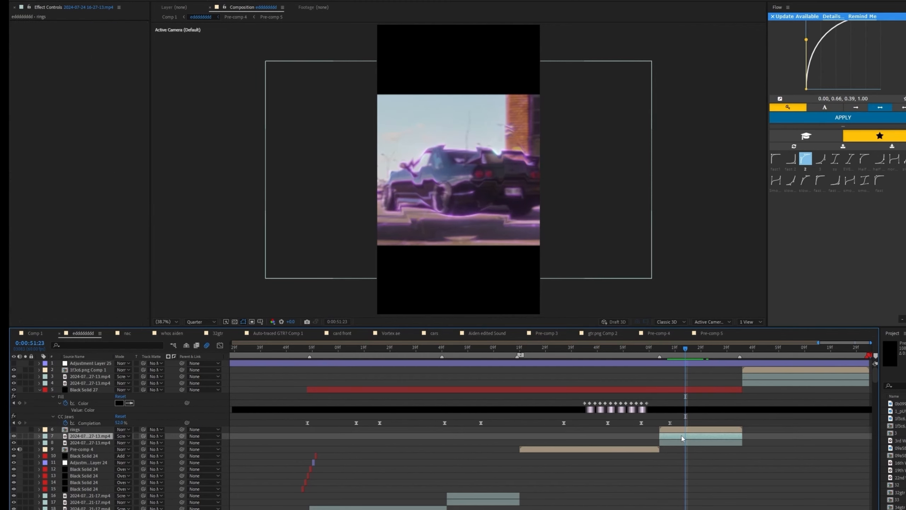
- Open the rings pre-comp and preview the rotating white rings
{"action": "double_click", "coordinate": [682, 429]}
{"action": "left_click", "coordinate": [208, 345]}
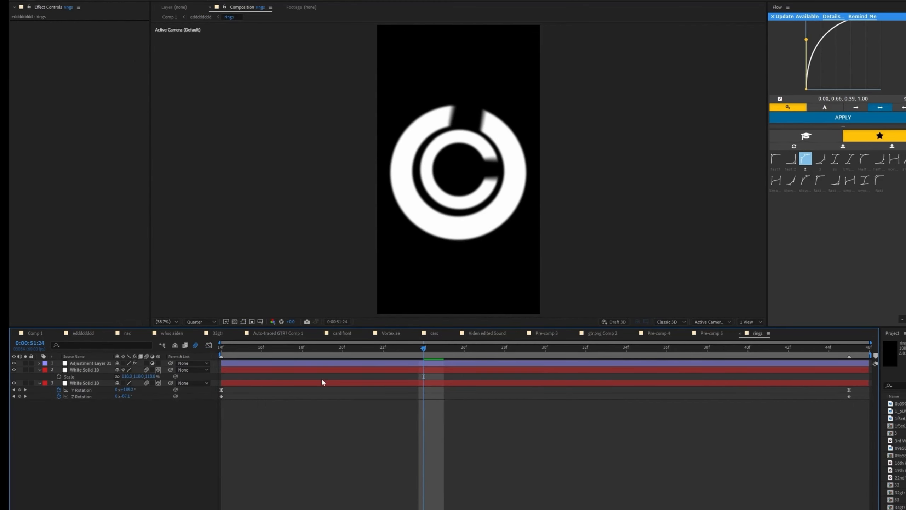
{"action": "left_click", "coordinate": [242, 350]}
{"action": "key", "text": "space"}
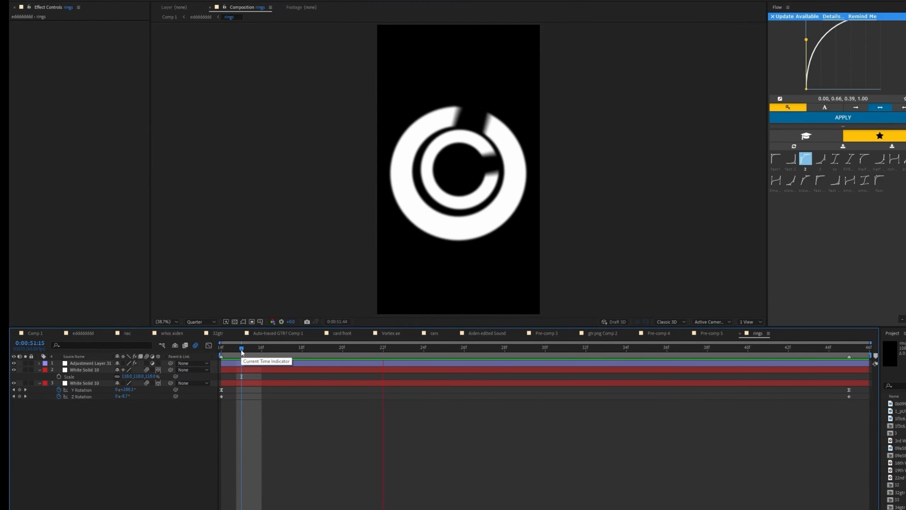
- Examine the Add and Subtract masks that shape the outer ring on White Solid 10 and replay the rotation
{"action": "left_click", "coordinate": [248, 369]}
{"action": "key", "text": "m"}
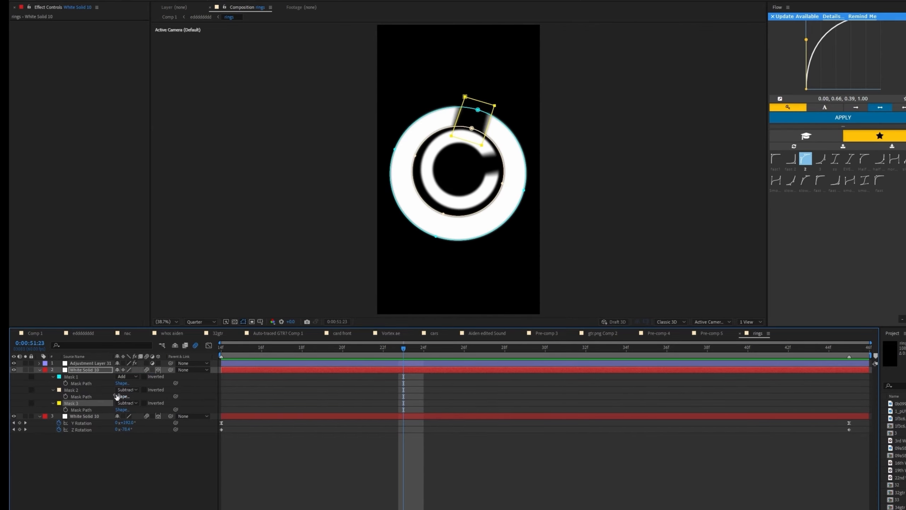
{"action": "left_click", "coordinate": [75, 390]}
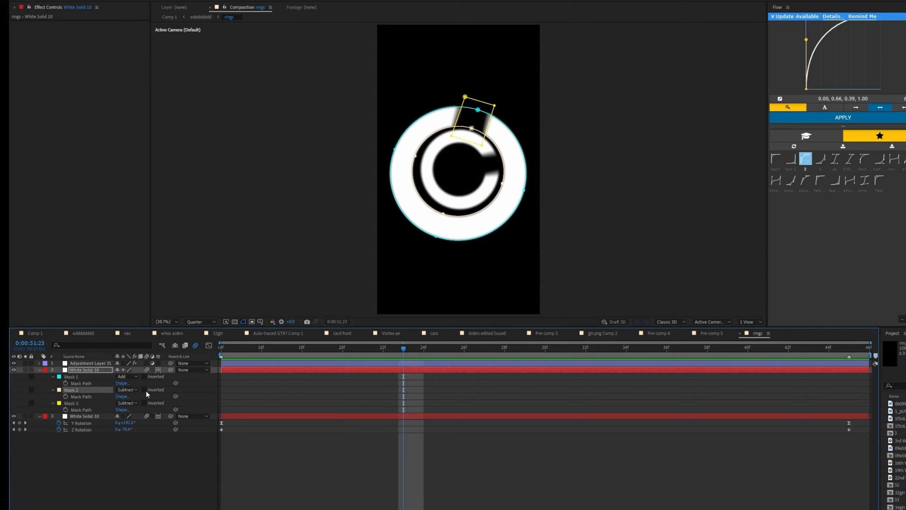
{"action": "left_click", "coordinate": [144, 376]}
{"action": "left_click", "coordinate": [144, 377]}
{"action": "left_click", "coordinate": [323, 446]}
{"action": "left_click", "coordinate": [394, 370]}
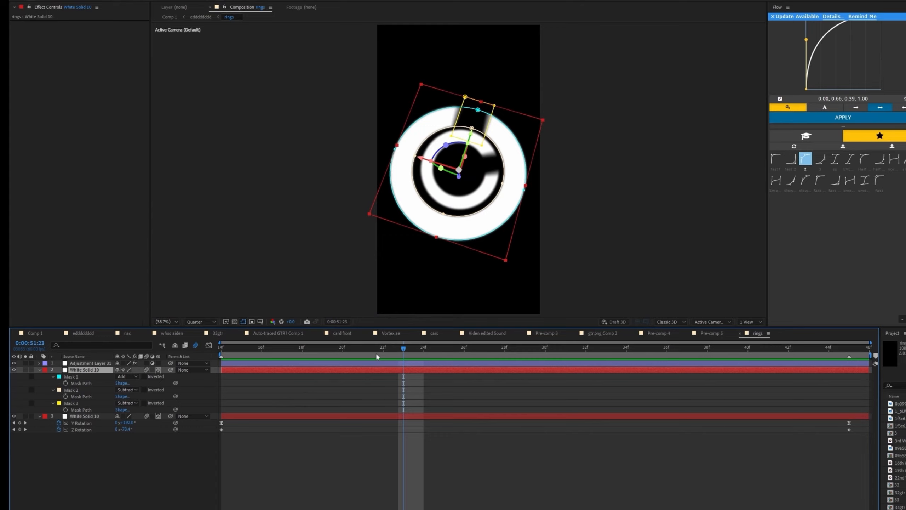
{"action": "left_click_drag", "start_coordinate": [376, 353], "coordinate": [241, 345]}
{"action": "key", "text": "space"}
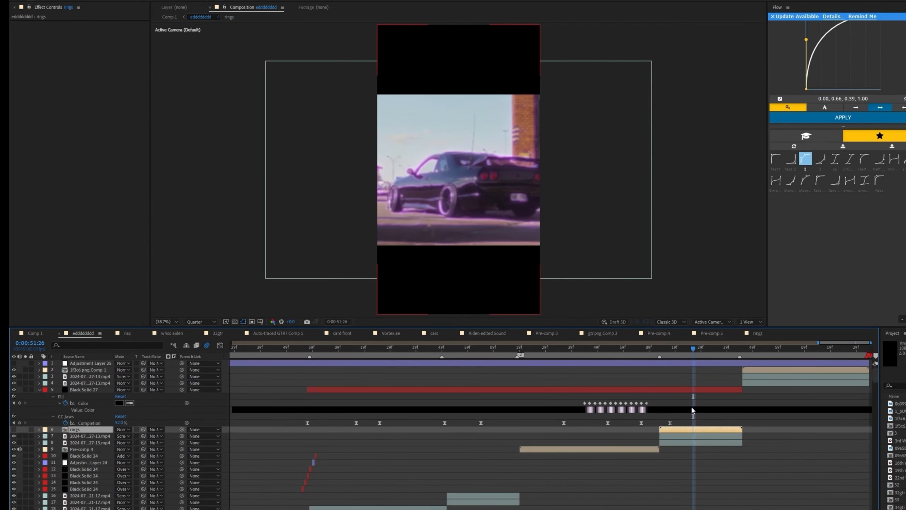
- Inspect clip layer 7's Displacement Map, its rings map layer and Max Horizontal Displacement, and preview into the trophy shot
{"action": "left_click", "coordinate": [692, 436]}
{"action": "scroll", "coordinate": [66, 203], "scroll_direction": "down", "scroll_amount": 5}
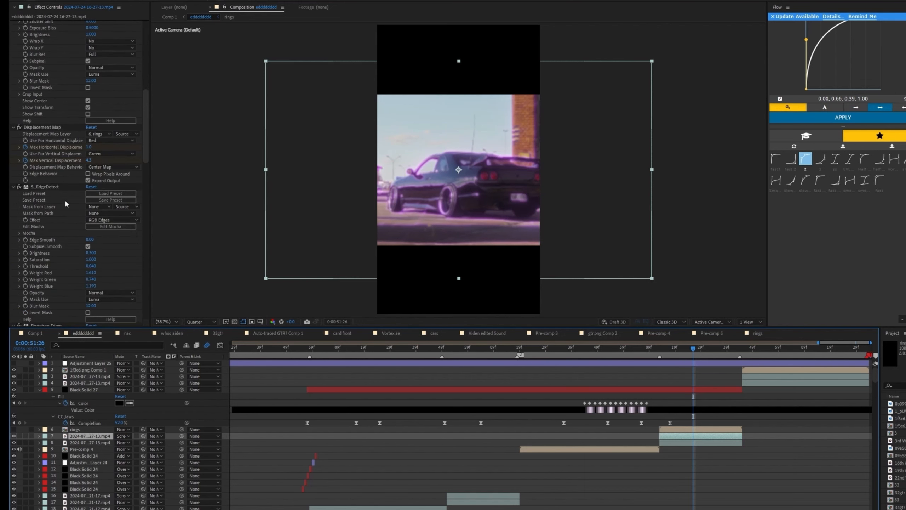
{"action": "left_click", "coordinate": [43, 127]}
{"action": "left_click", "coordinate": [97, 135]}
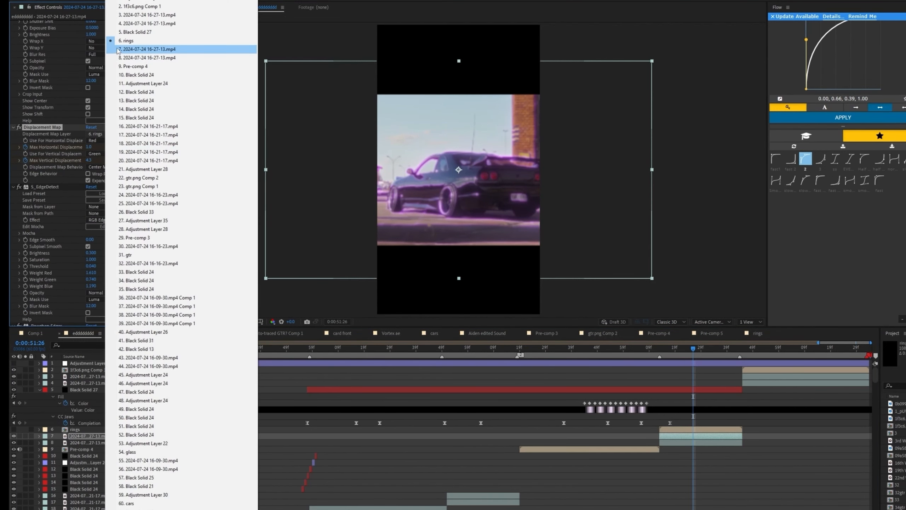
{"action": "left_click", "coordinate": [79, 149]}
{"action": "left_click", "coordinate": [678, 430]}
{"action": "key", "text": "space"}
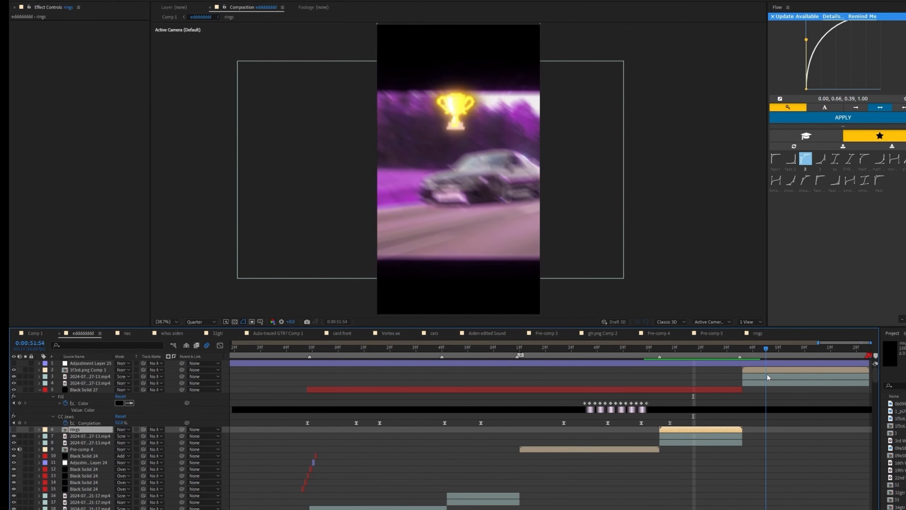
- Inspect the Mosaic, Deep Glow, Drop Shadow and S_Shake effects on the 1f3c6.png Comp 1 trophy layer at 0:00:52:10
{"action": "left_click", "coordinate": [828, 370]}
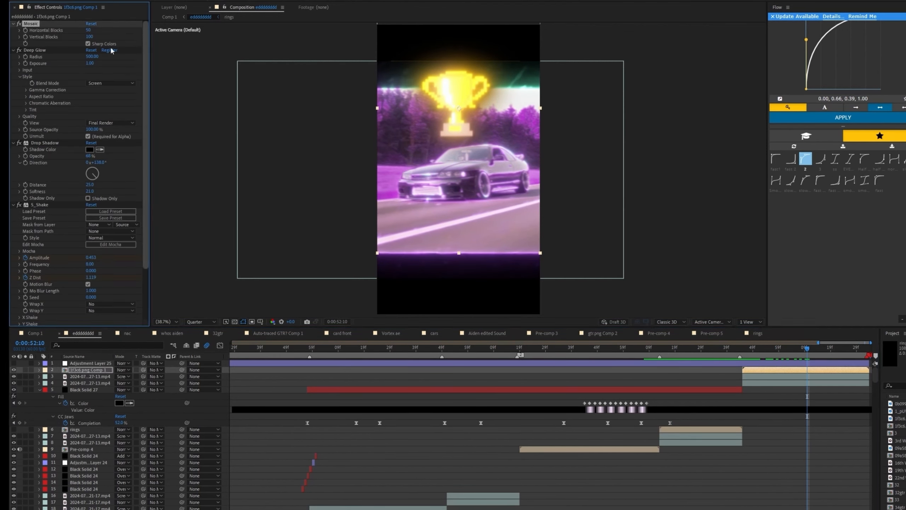
{"action": "left_click", "coordinate": [20, 24]}
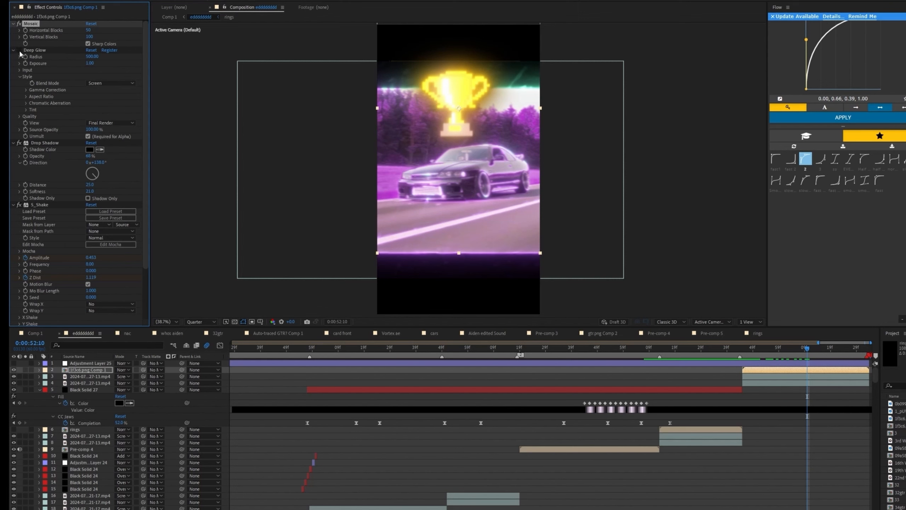
{"action": "scroll", "coordinate": [130, 197], "scroll_direction": "down", "scroll_amount": 3}
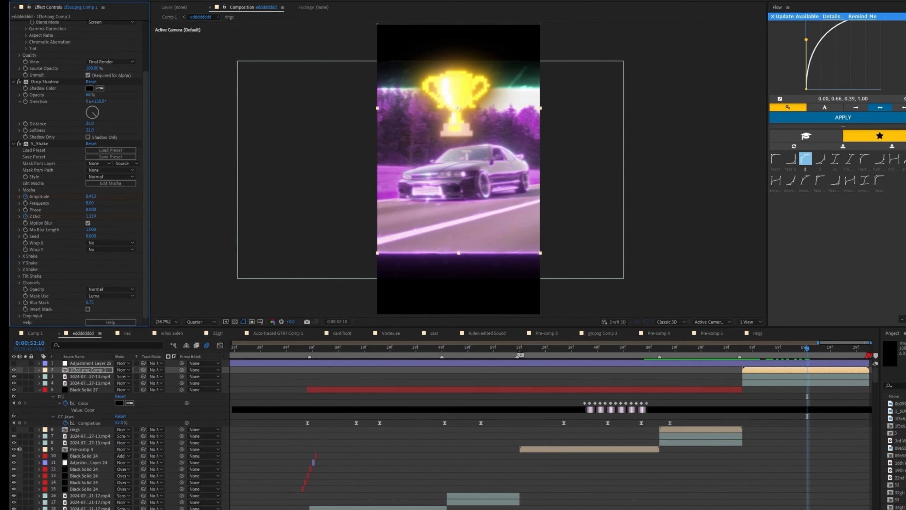